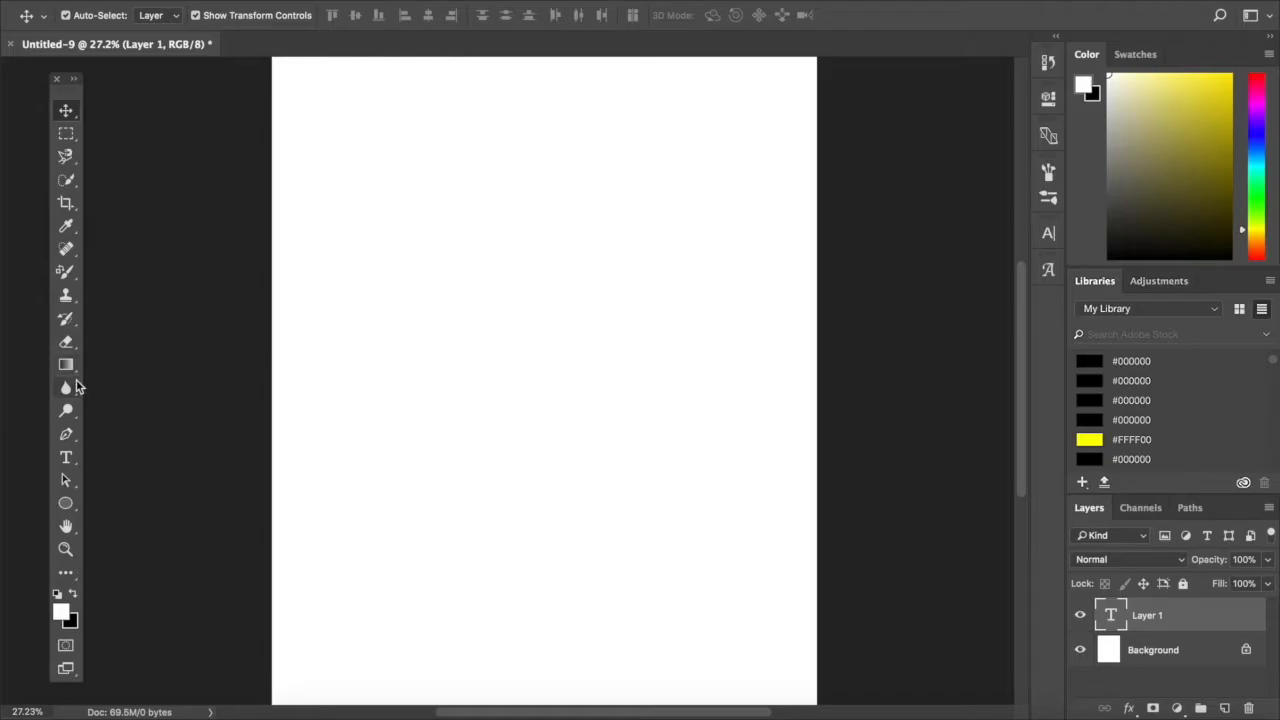
- Add a straight text line reading "the dreamers are the saviors of this world" and move it into the lower part of the page
click(66, 459)
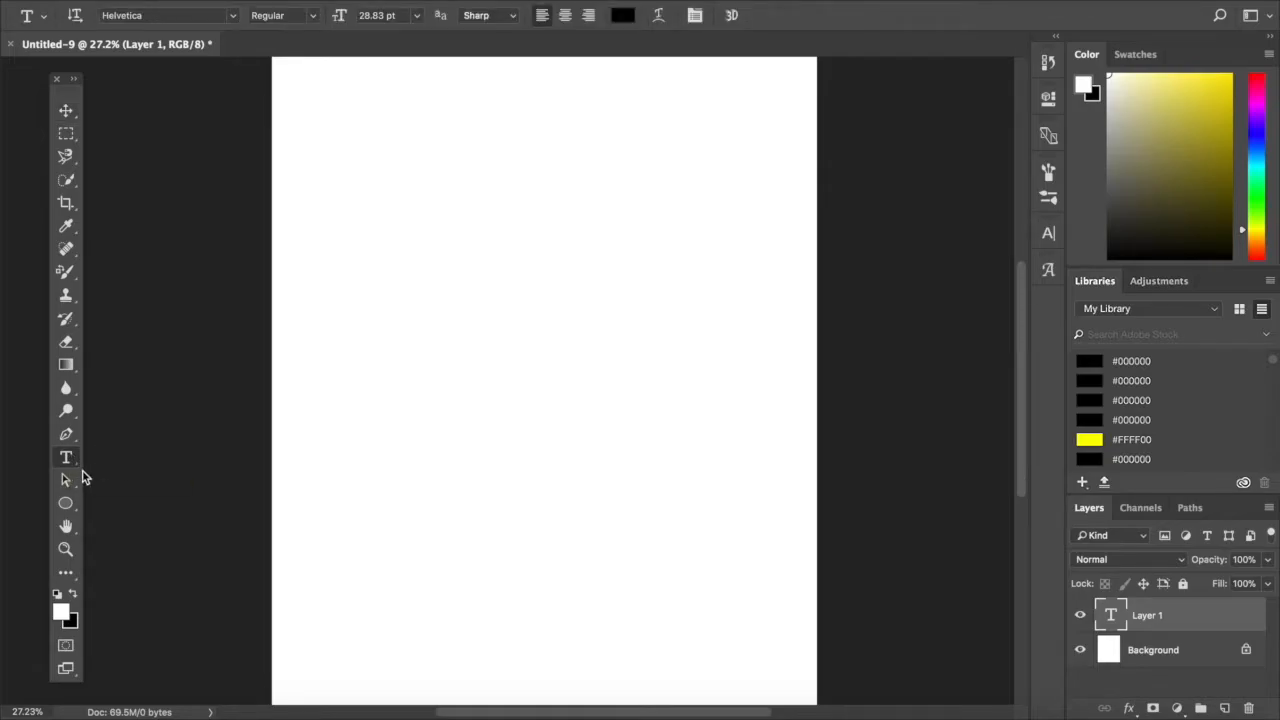
scroll(185, 475, up, 1)
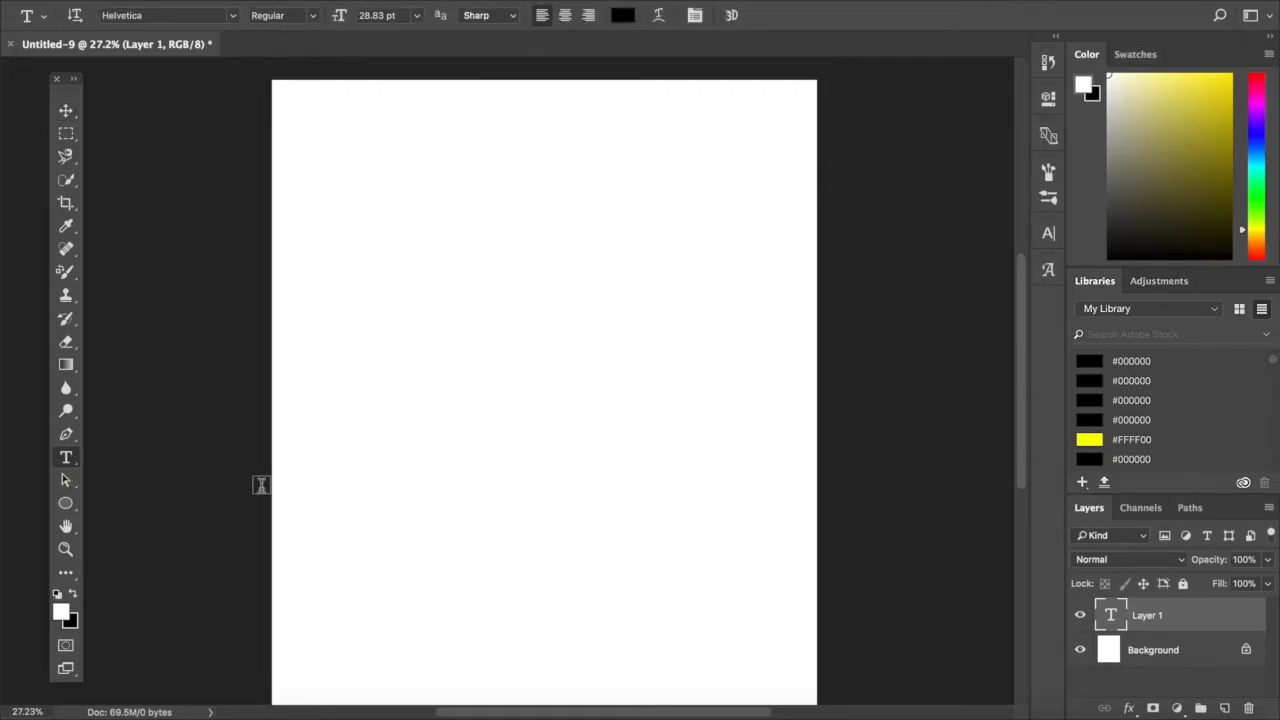
click(361, 576)
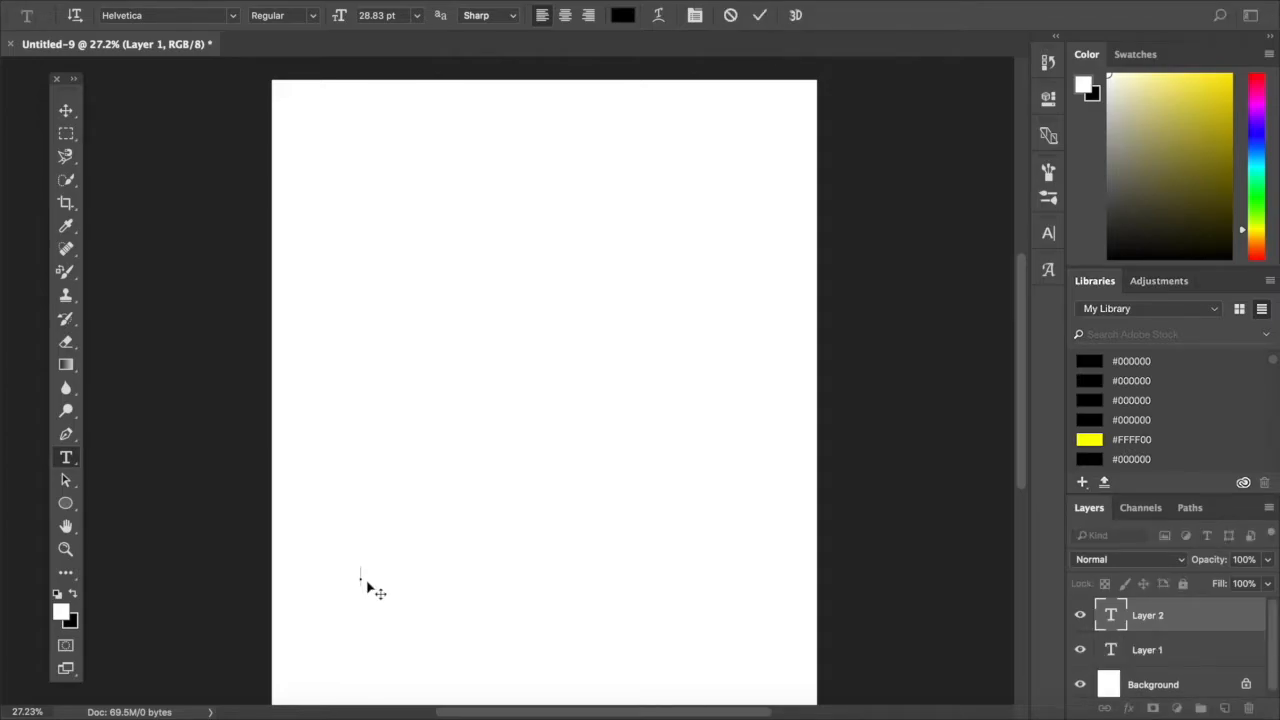
text(the dreamers are tg)
key(BackSpace)
key(BackSpace)
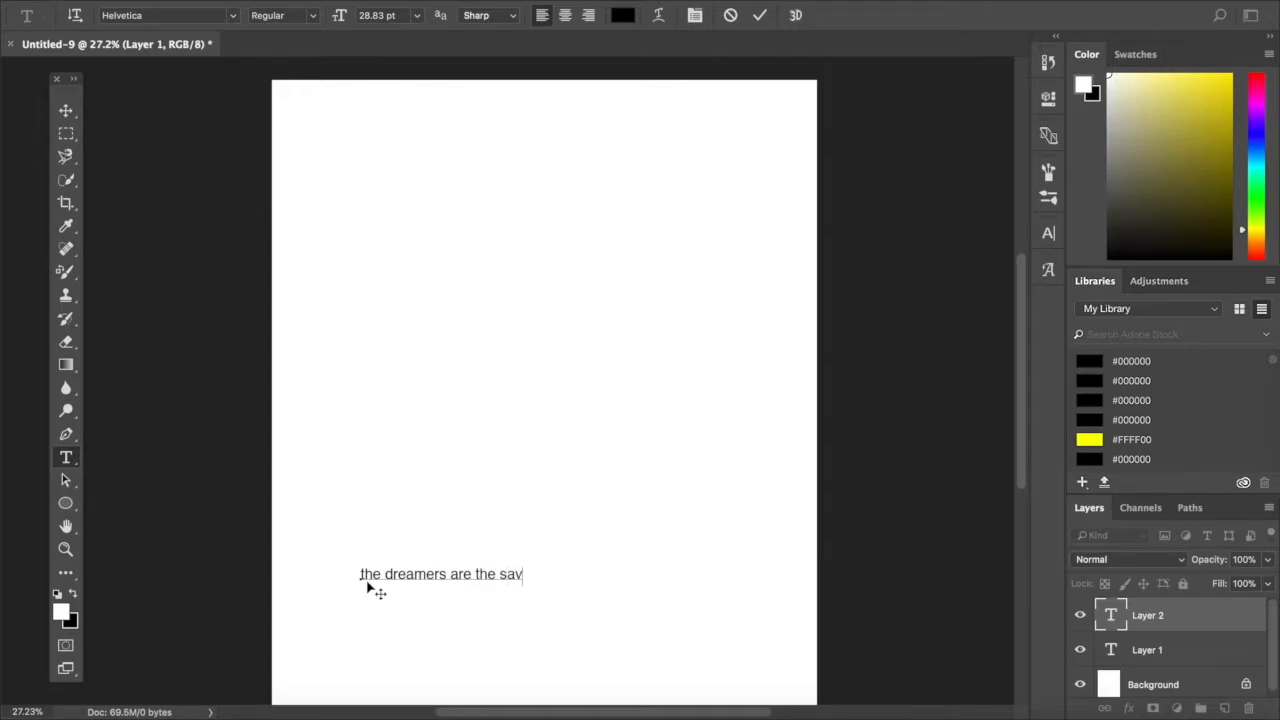
text(he saviors of this world)
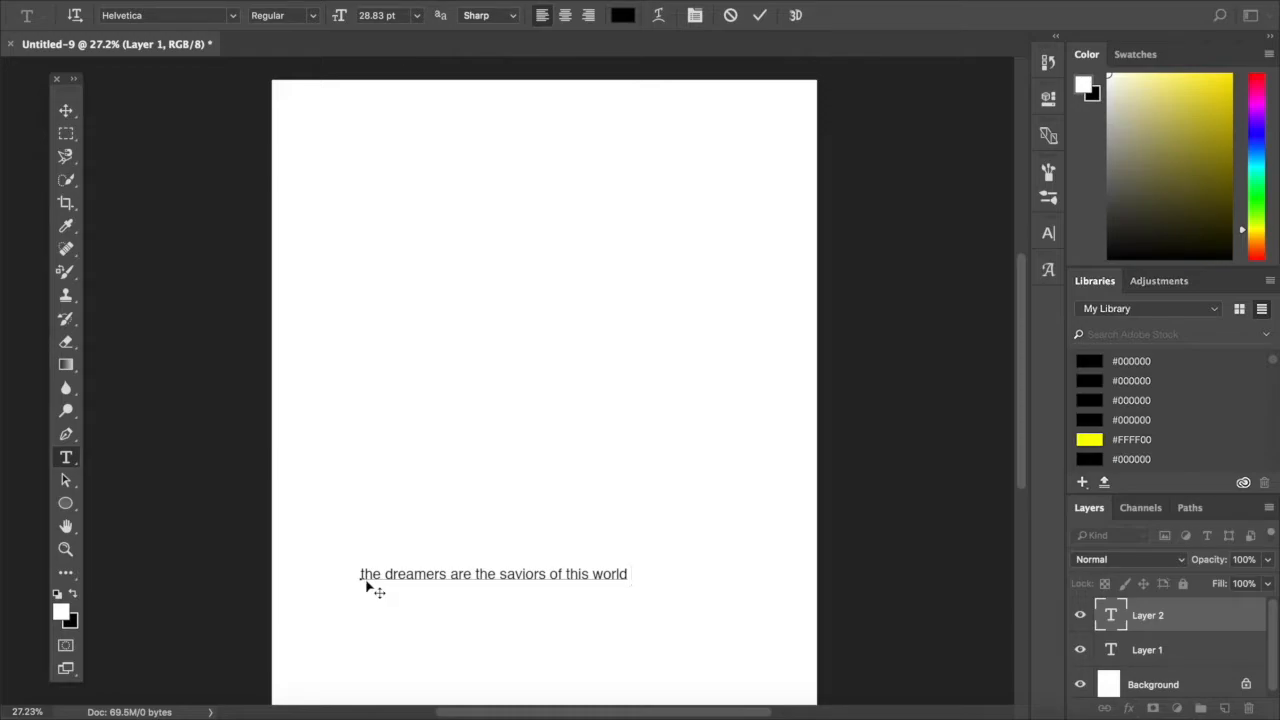
click(67, 115)
drag(532, 578, 568, 627)
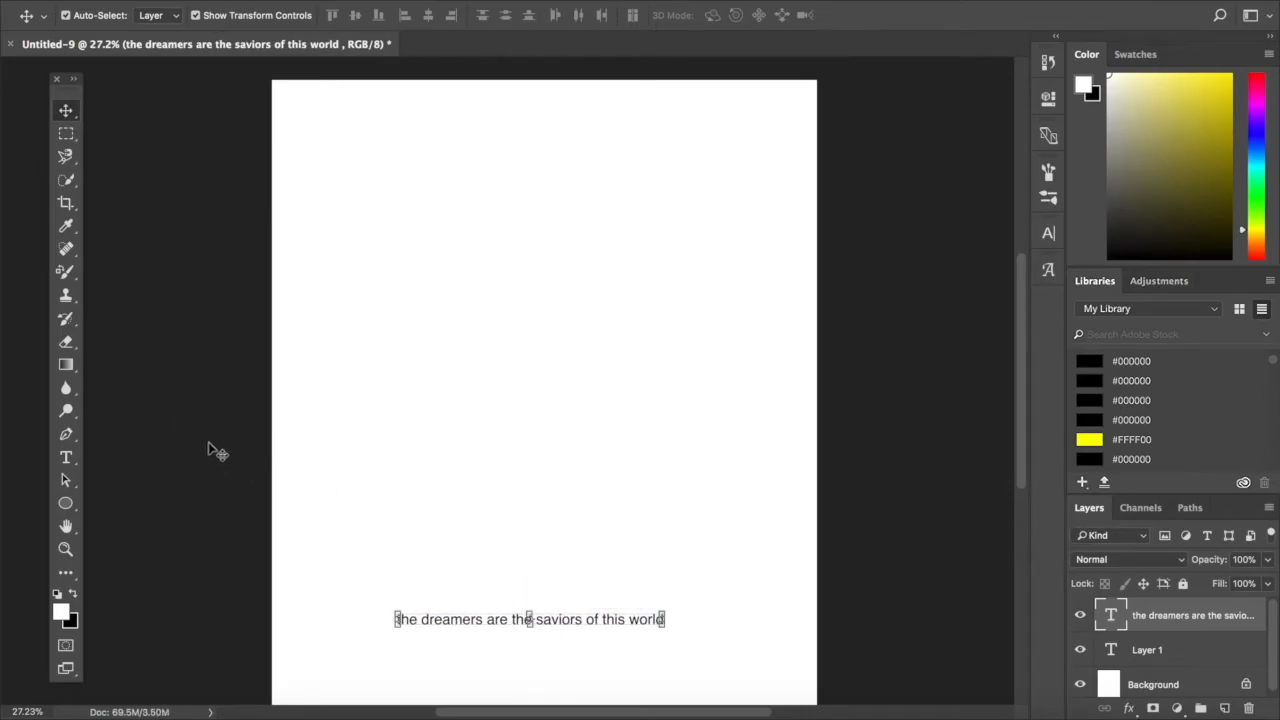
- Draw a circle shape about 3295 px in diameter in the middle of the page and fill it with yellow
click(66, 504)
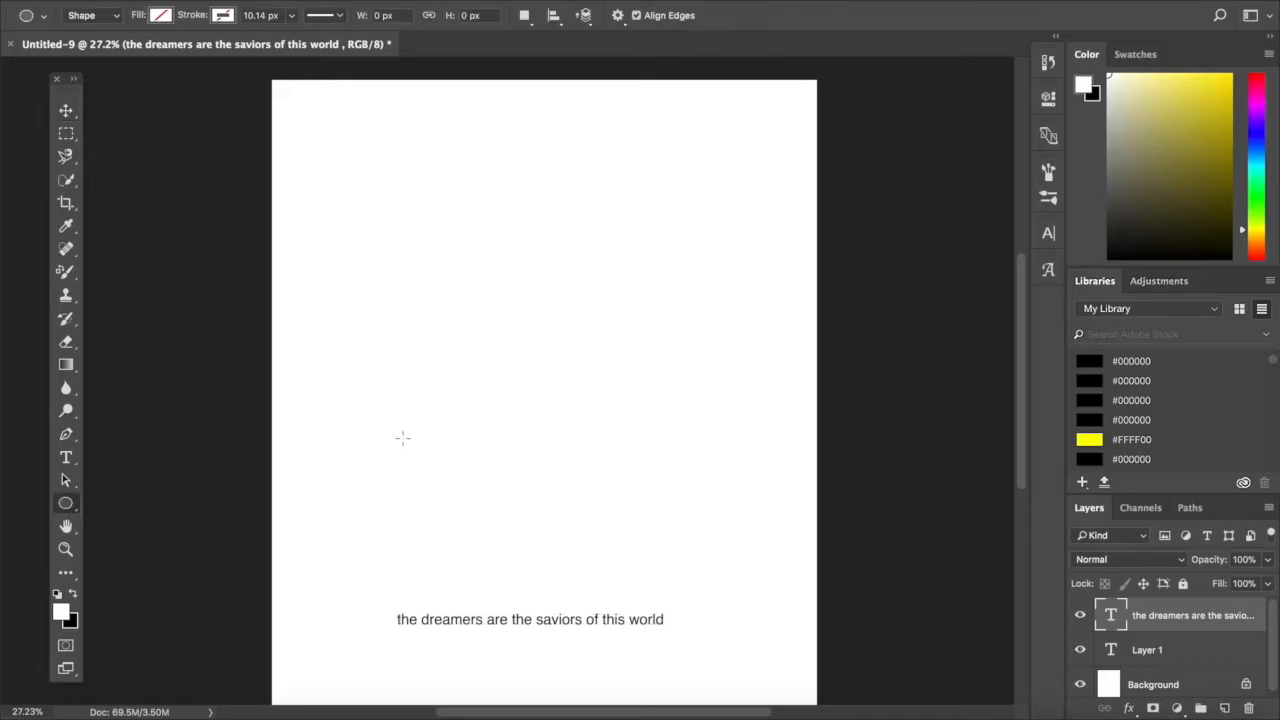
drag(352, 237, 808, 652)
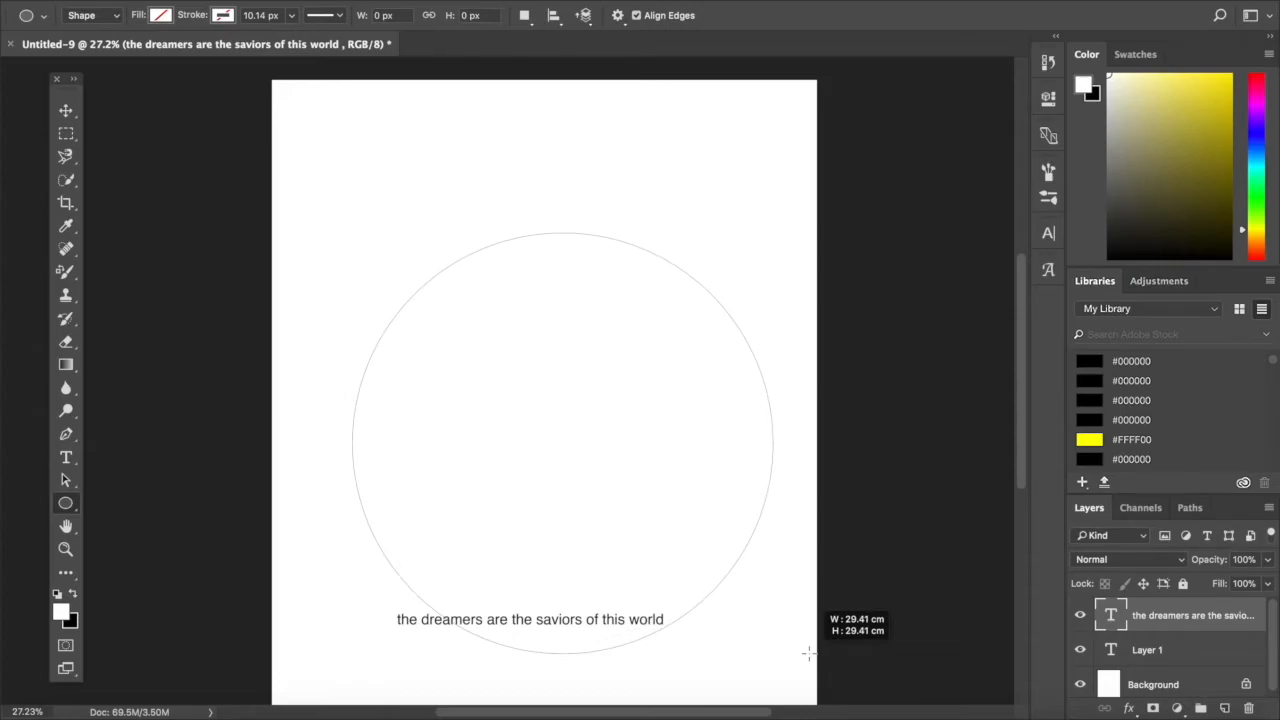
drag(808, 652, 751, 577)
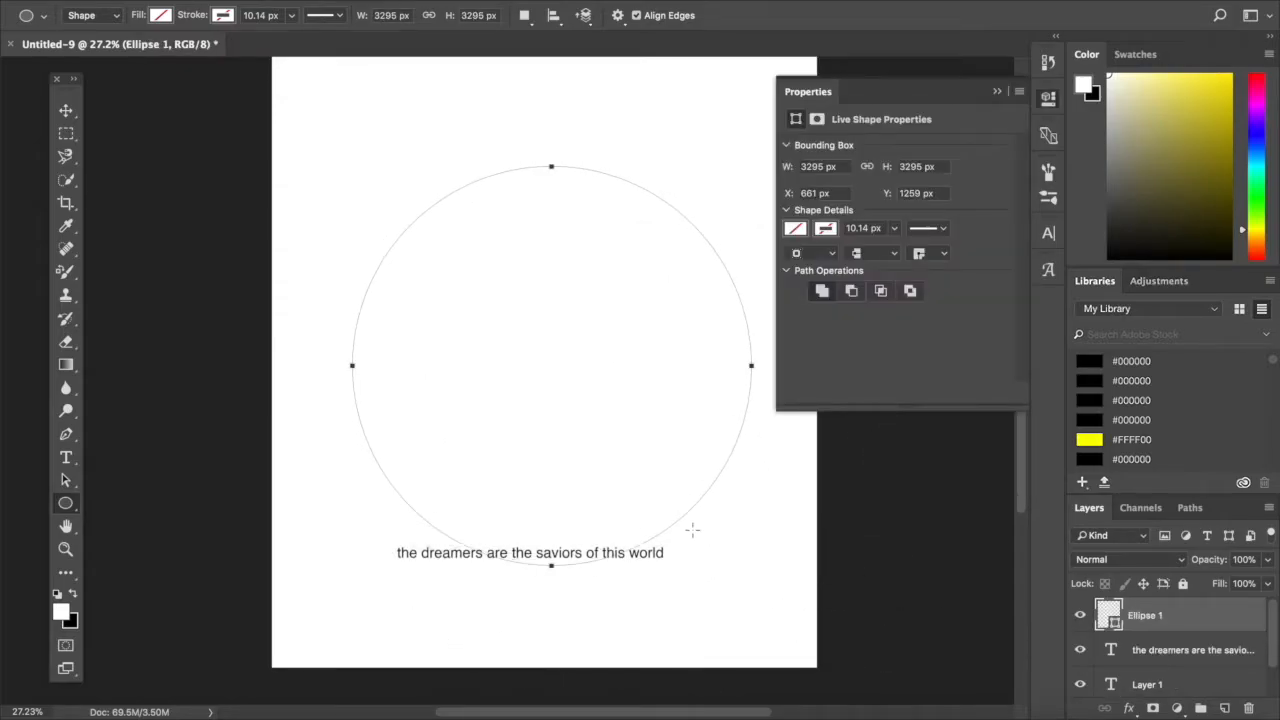
click(794, 230)
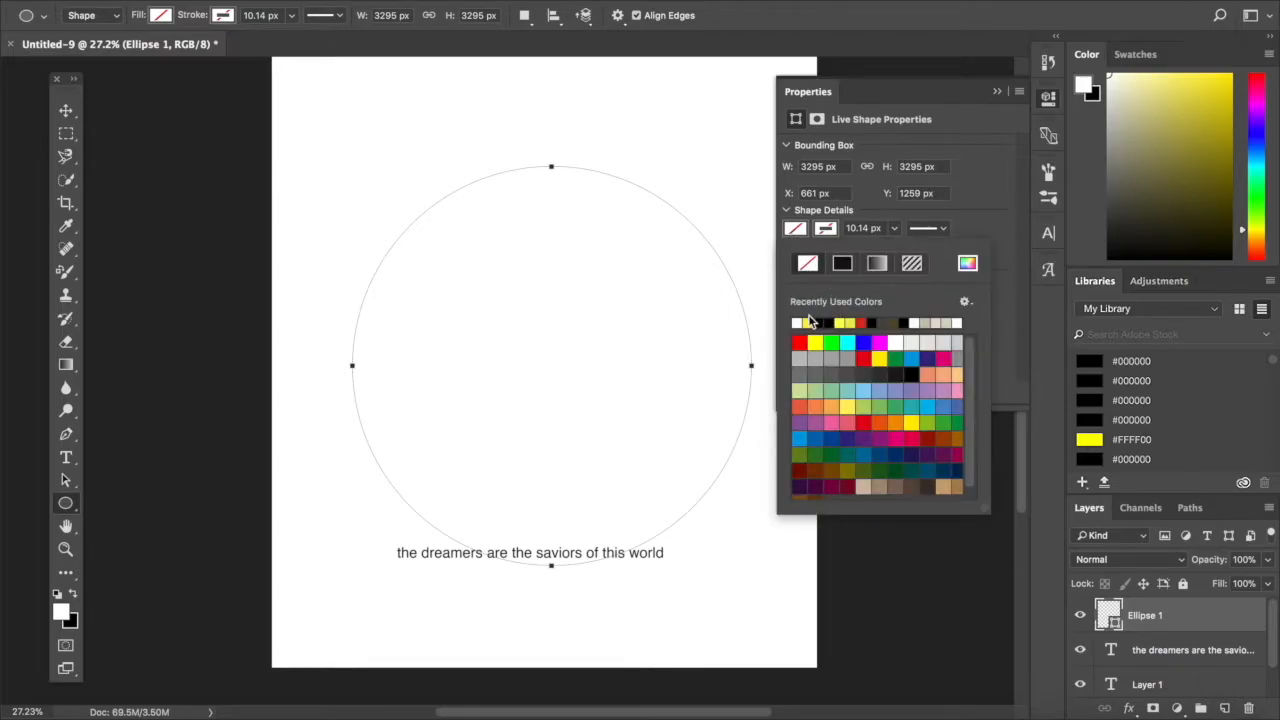
click(808, 320)
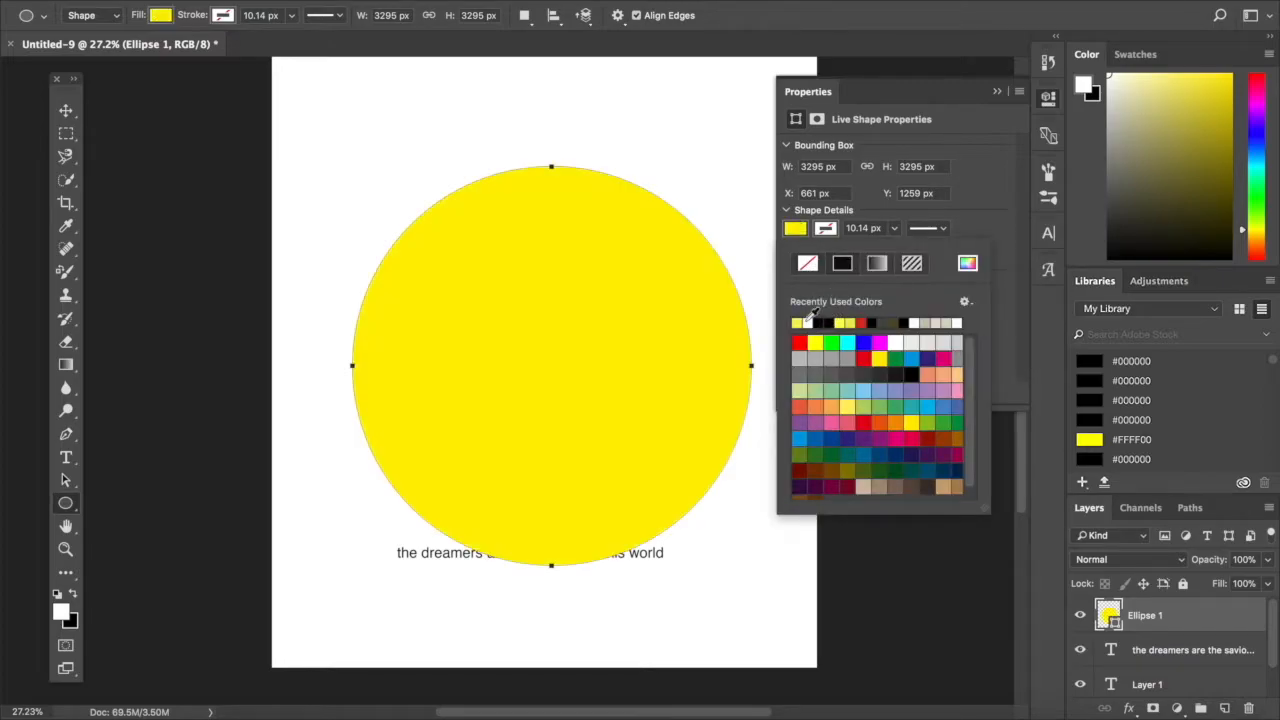
click(65, 111)
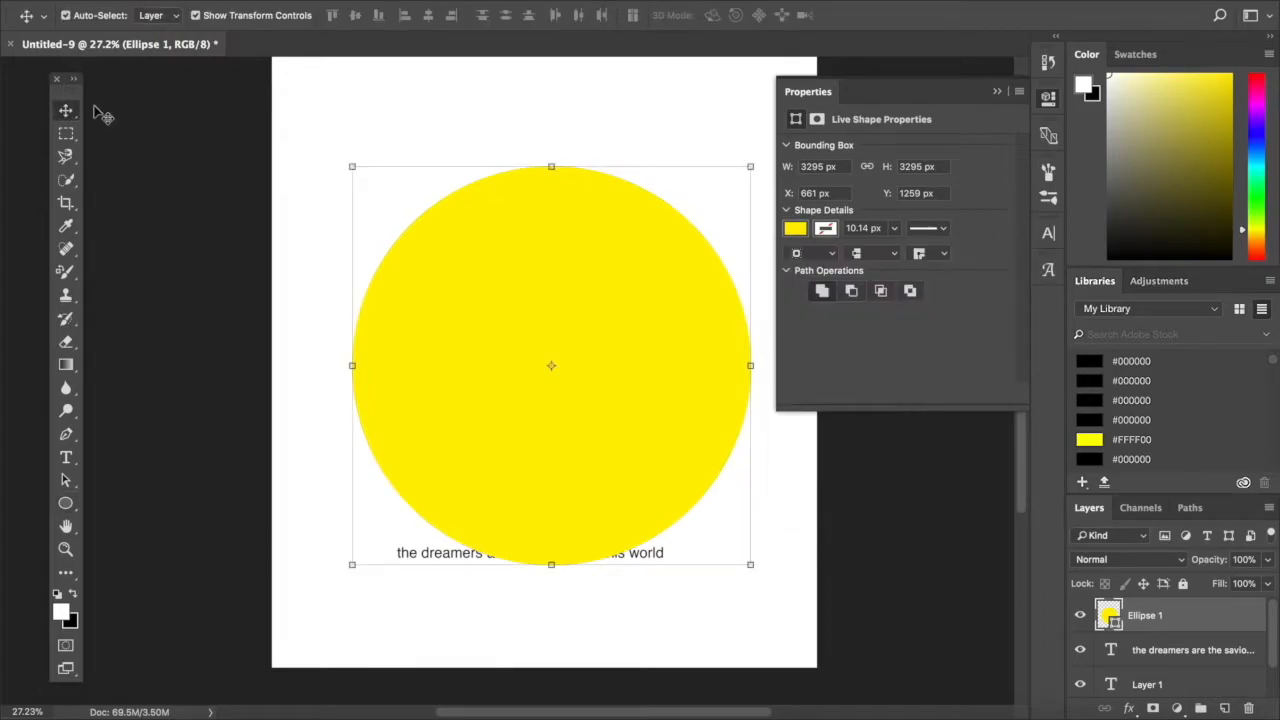
click(336, 146)
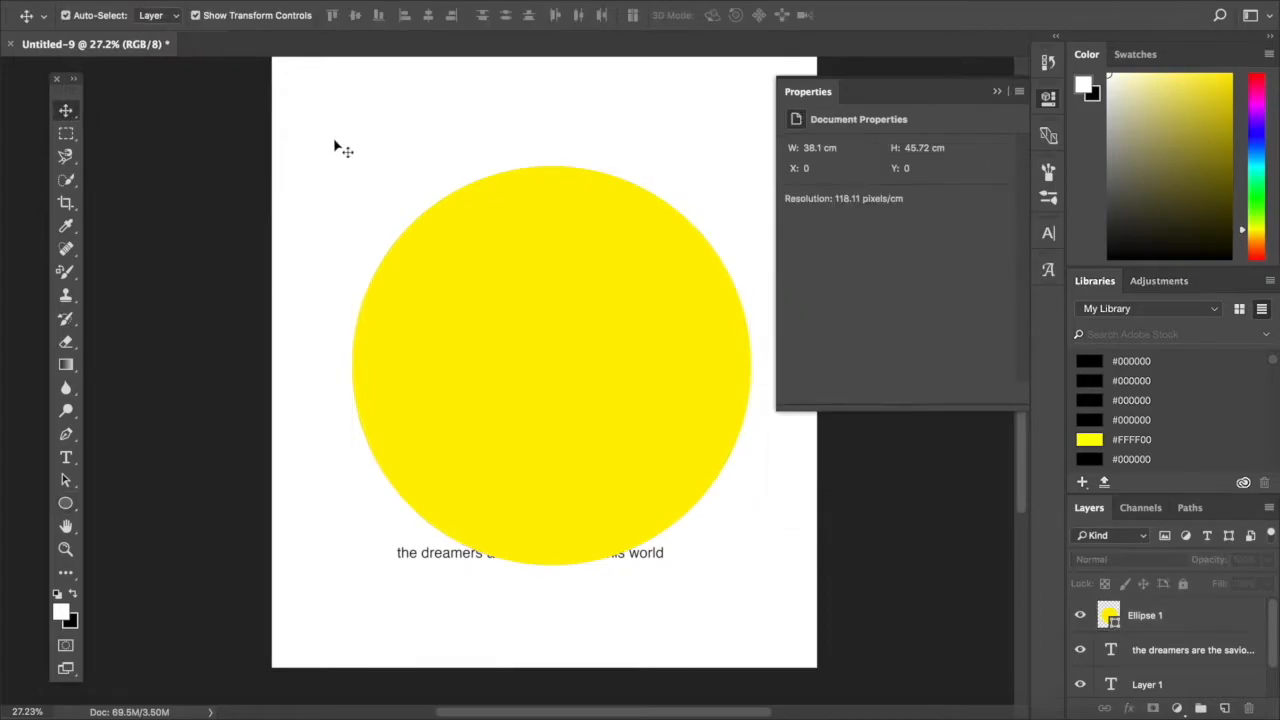
- Add text reading "the dreamers are" along the circle's outline, starting at its upper-left edge
click(66, 457)
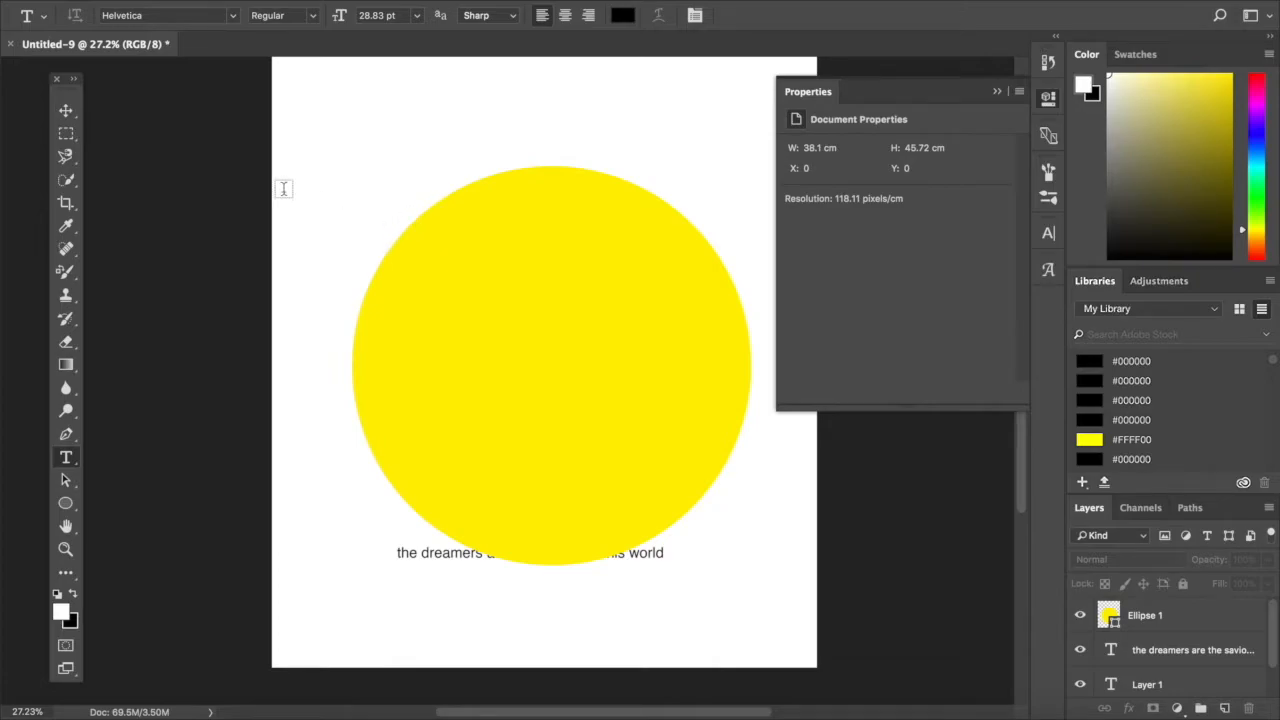
click(65, 111)
click(436, 322)
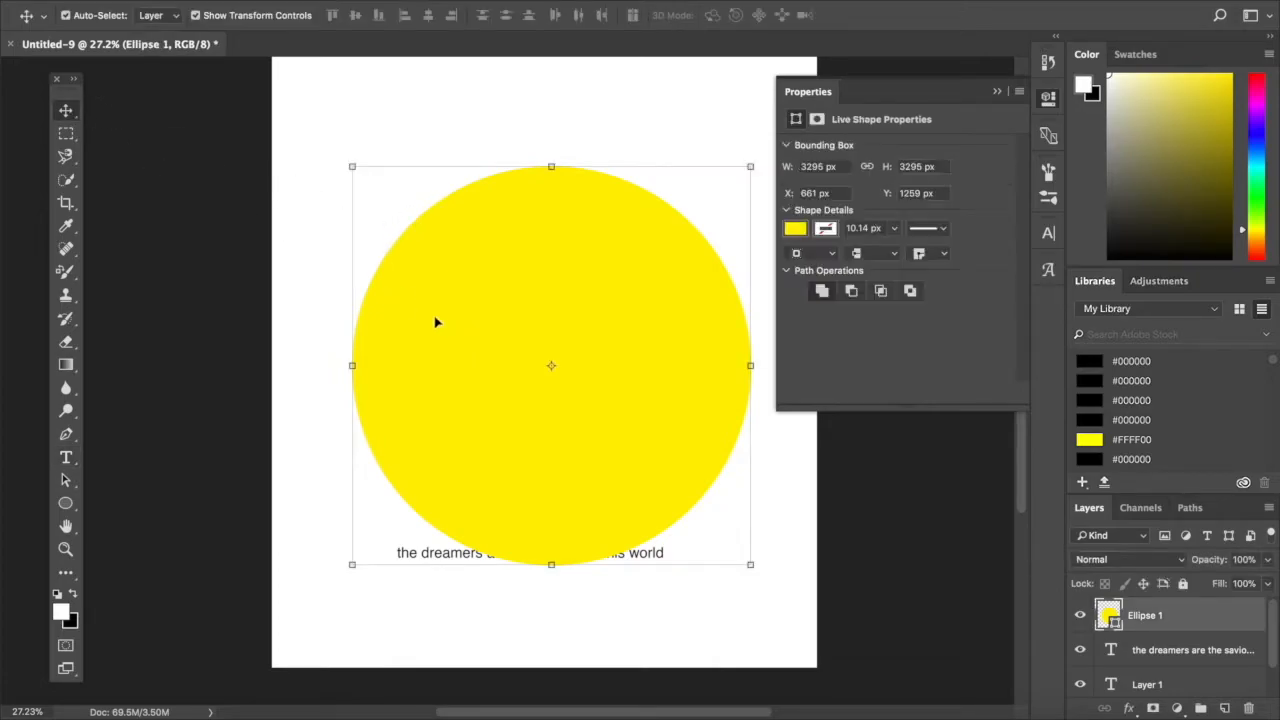
click(66, 457)
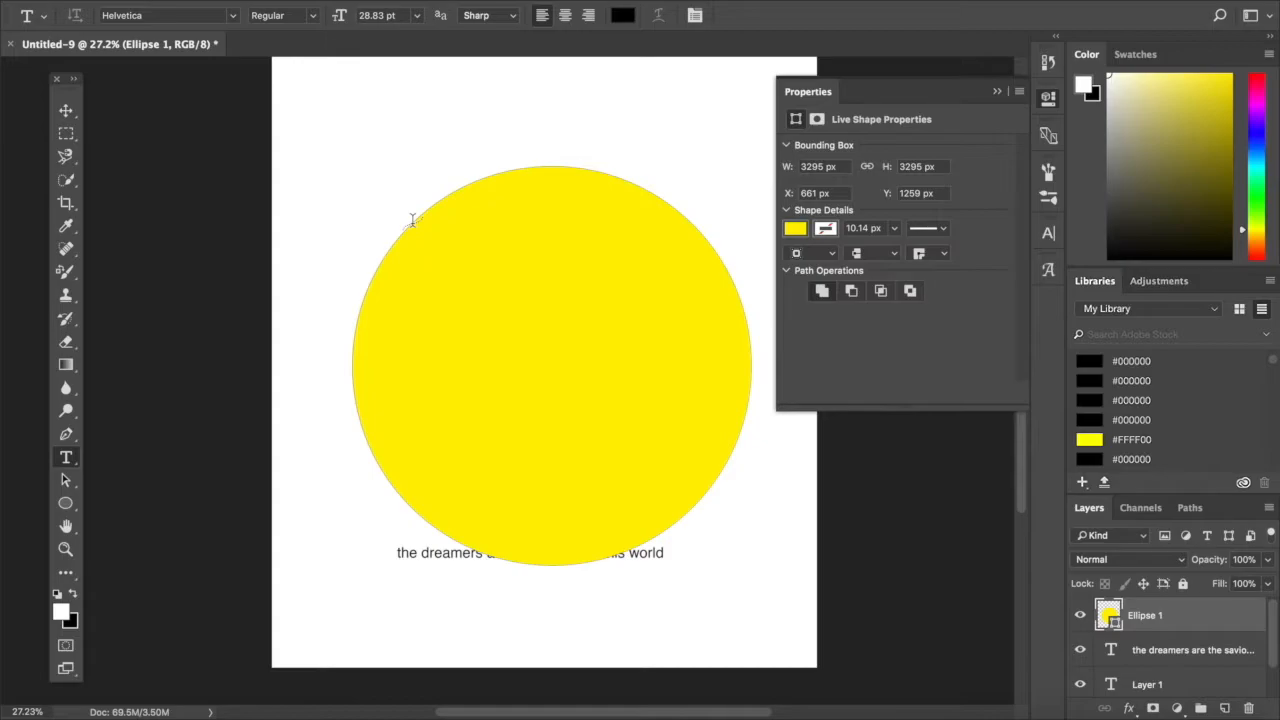
click(411, 221)
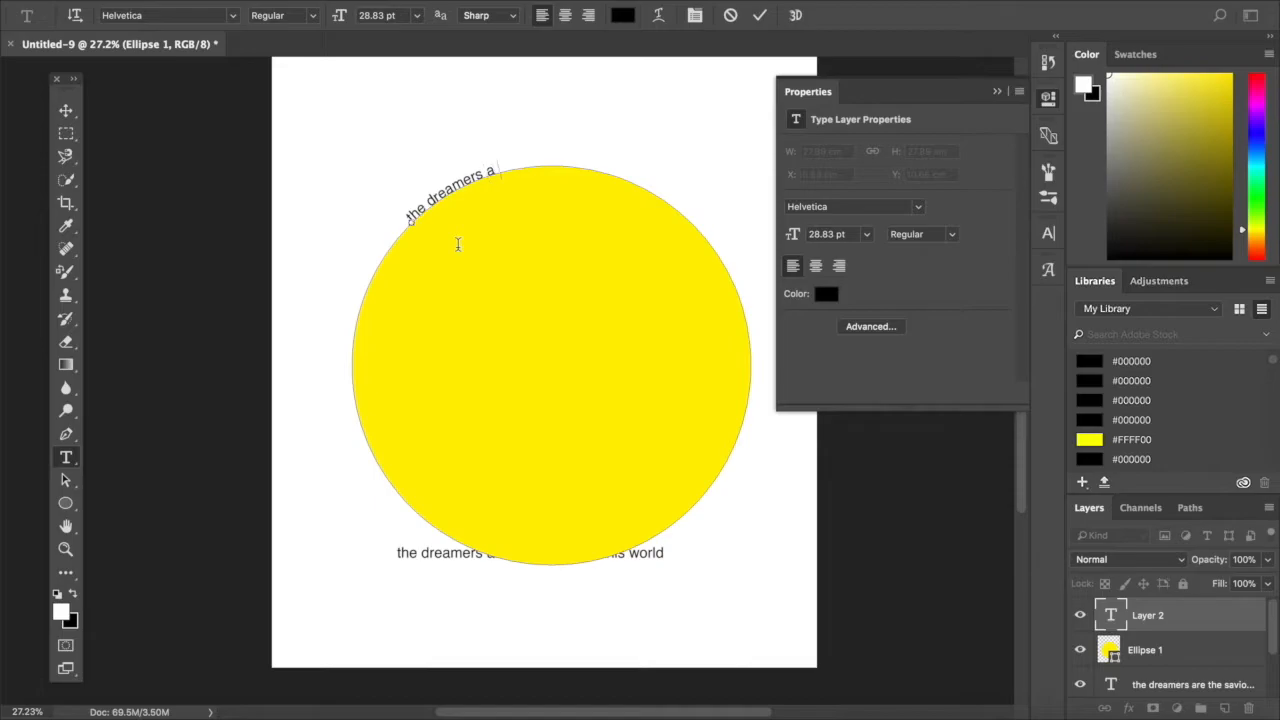
- Change the font of the curved text to Everyday Sans Serif
triple_click(452, 189)
click(233, 16)
click(262, 41)
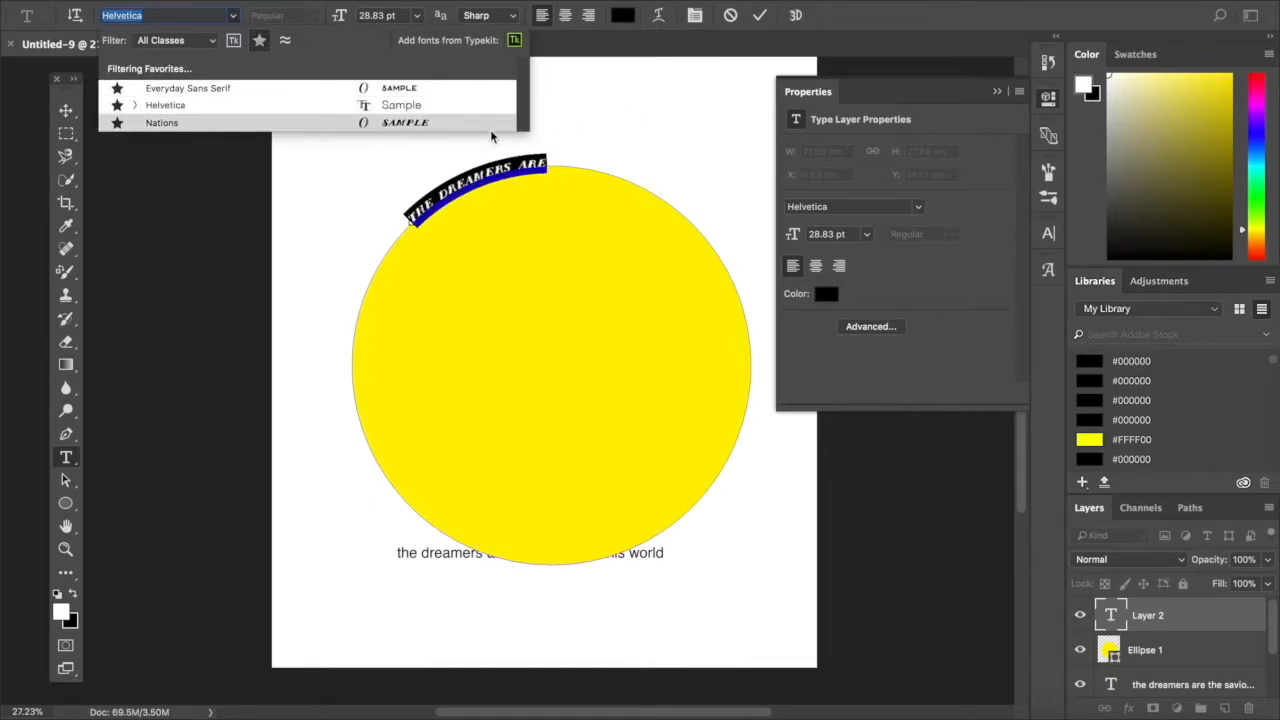
click(615, 137)
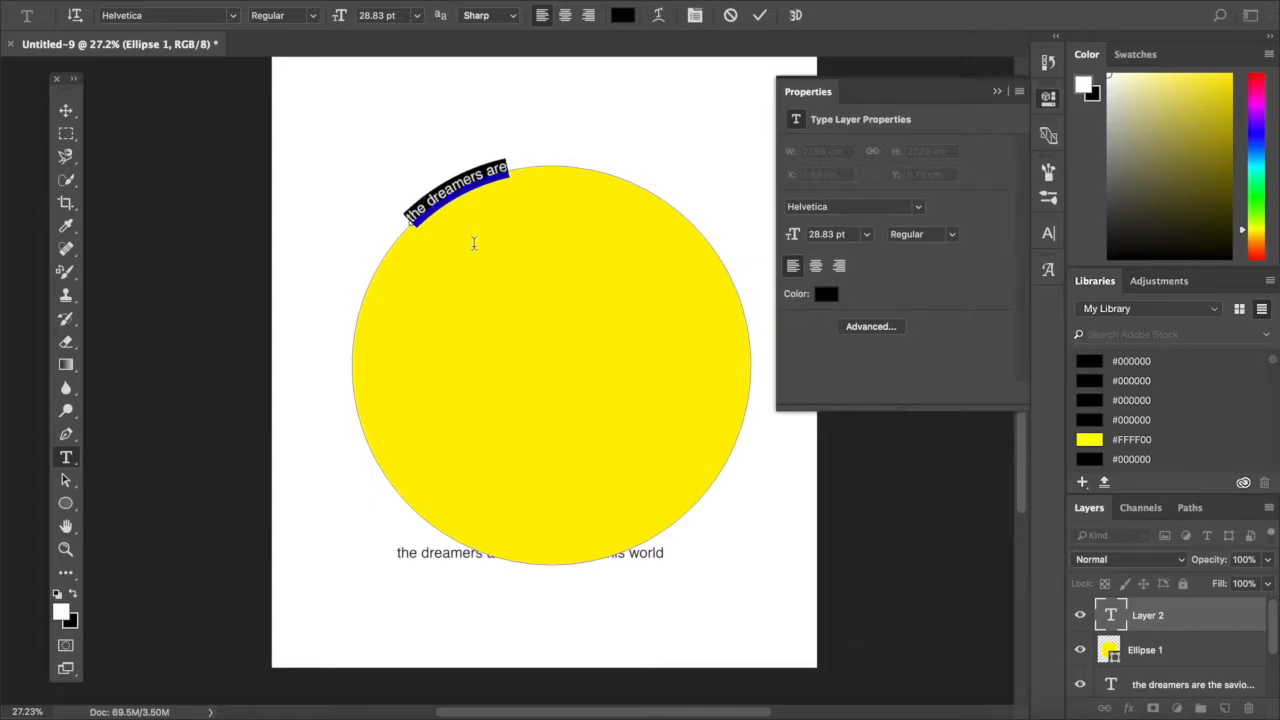
click(234, 16)
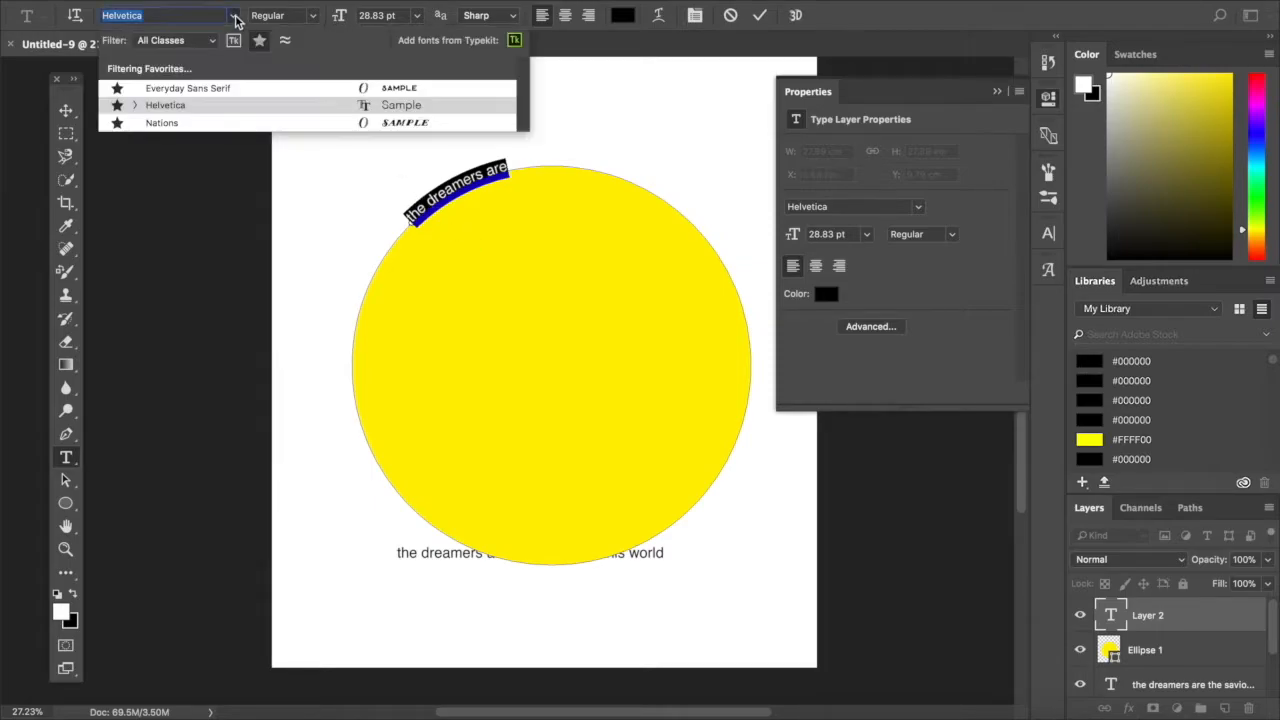
click(222, 88)
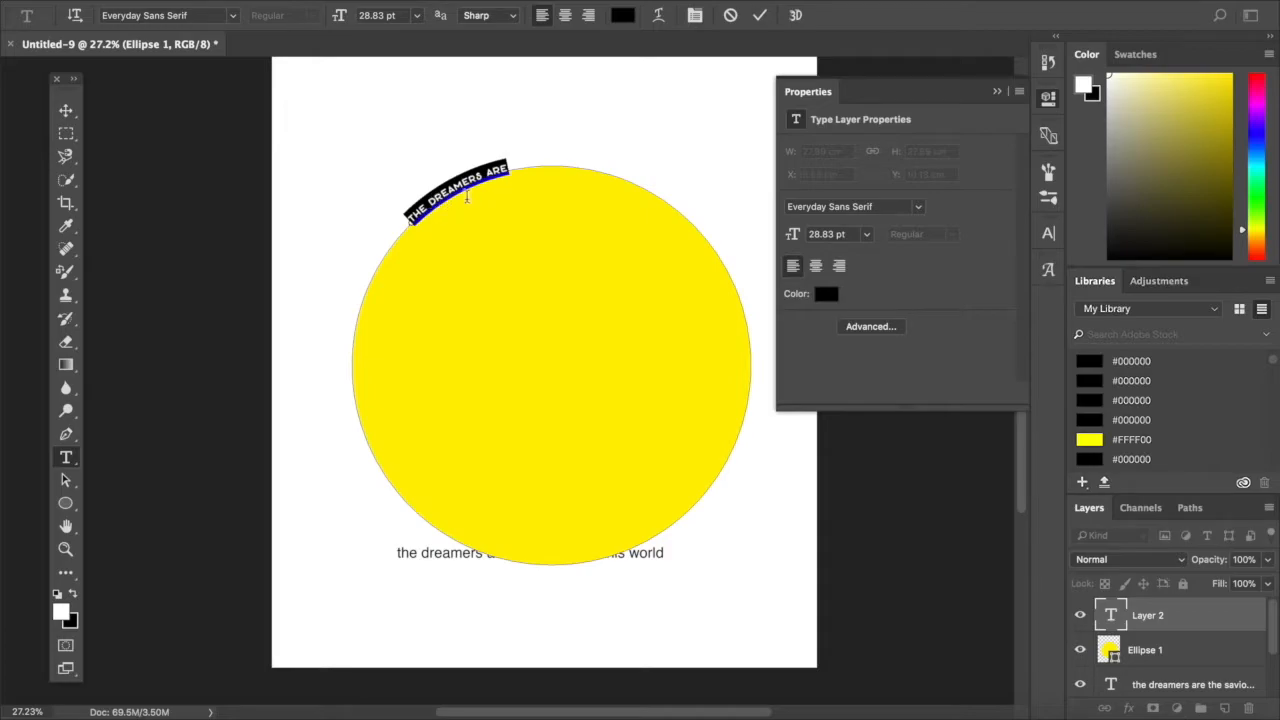
- Set the curved text's font size to 78 pt
click(374, 16)
key(Up)
key(Up)
key(Up)
key(Up)
key(Up)
key(Up)
key(Up)
key(Up)
key(Up)
key(Up)
key(Up)
key(Up)
key(Up)
key(Up)
key(Up)
key(Up)
key(Up)
key(Up)
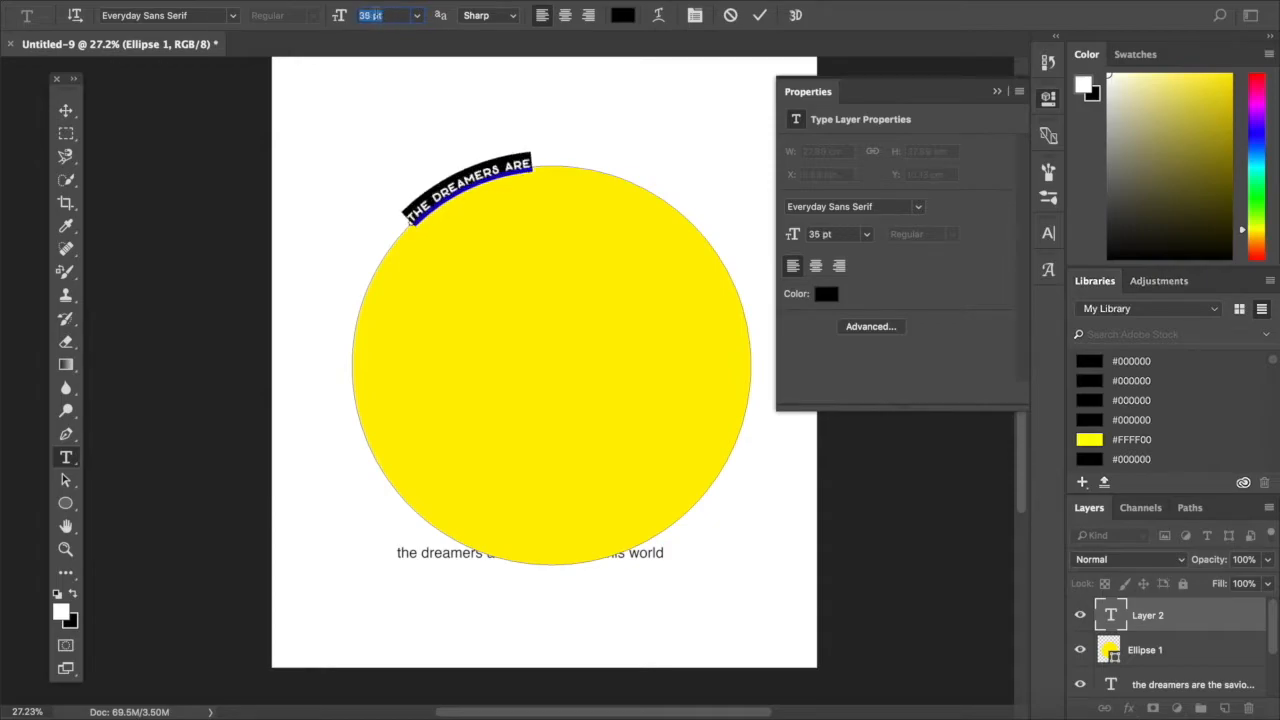
key(Up)
key(Up)
key(Up)
key(Up)
key(Up)
key(Up)
key(Up)
key(Up)
key(Up)
key(Up)
key(Up)
key(Up)
key(Up)
key(Up)
key(Up)
key(Up)
key(Up)
key(Up)
key(Up)
key(Up)
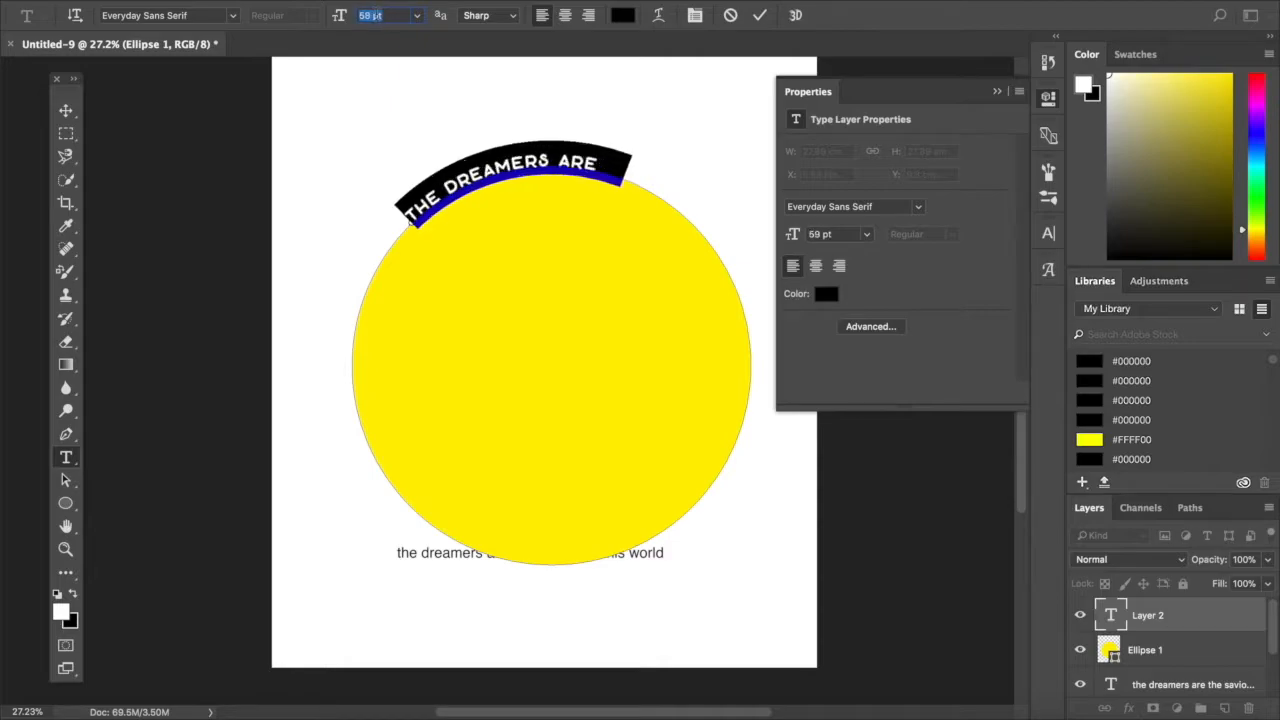
key(Up)
key(Up)
key(Up)
key(Up)
key(Up)
key(Up)
key(Up)
key(Up)
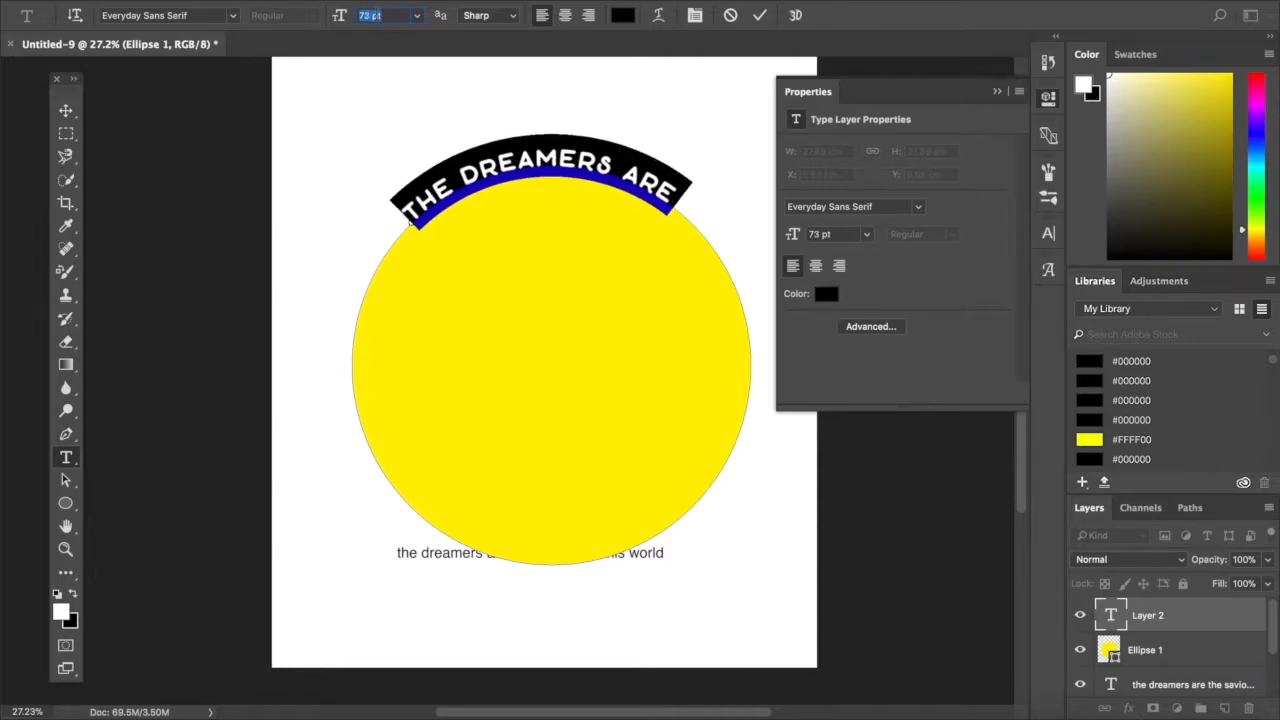
key(Up)
key(Up)
key(Up)
key(Up)
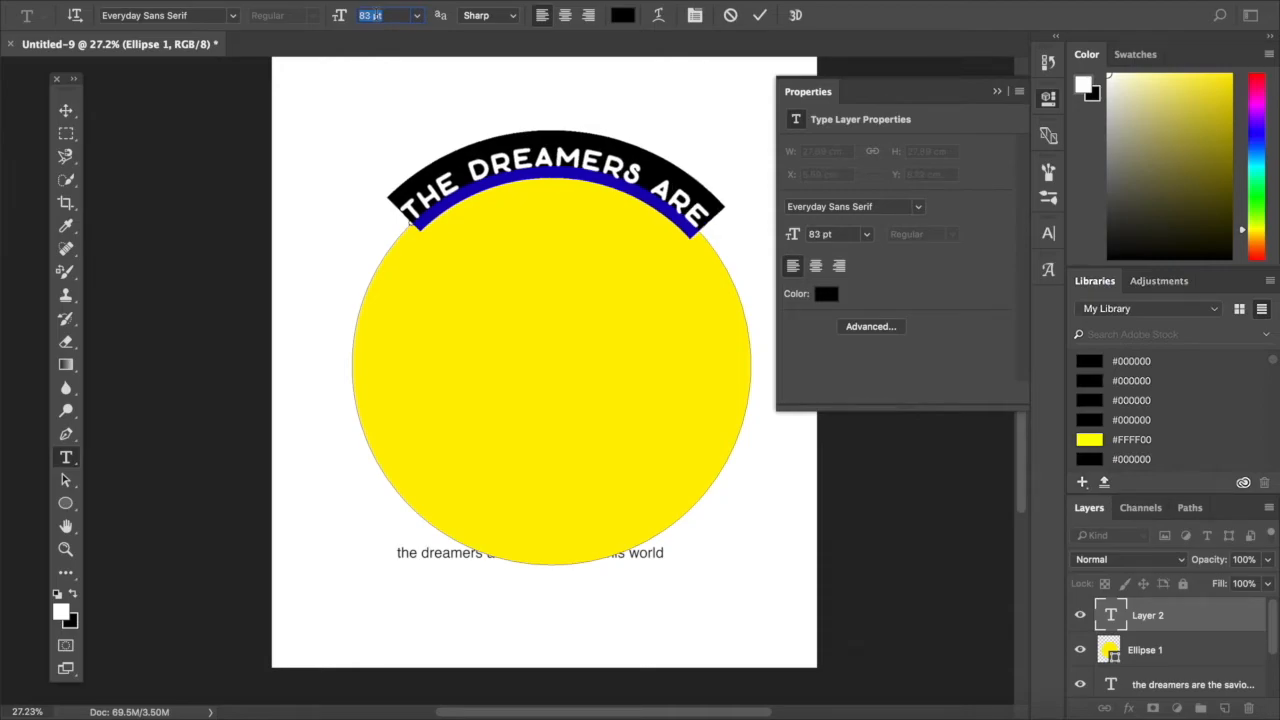
key(Down)
key(Down)
key(Down)
key(Down)
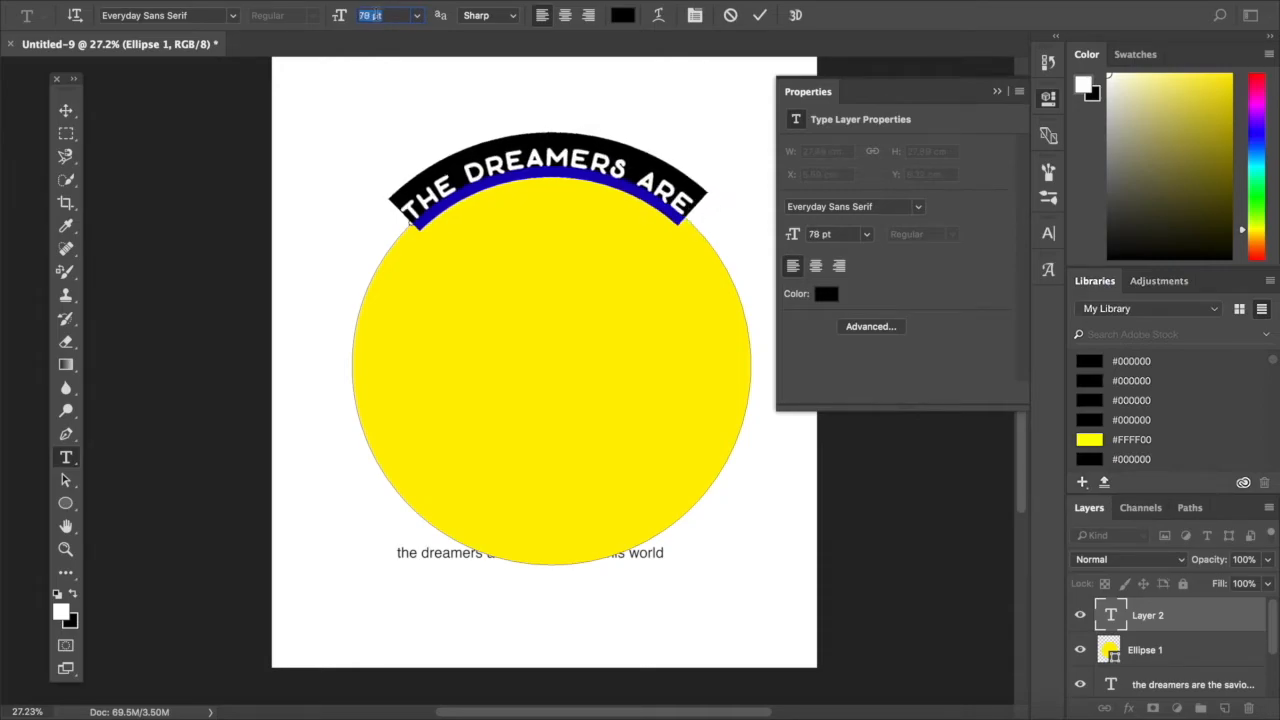
click(66, 111)
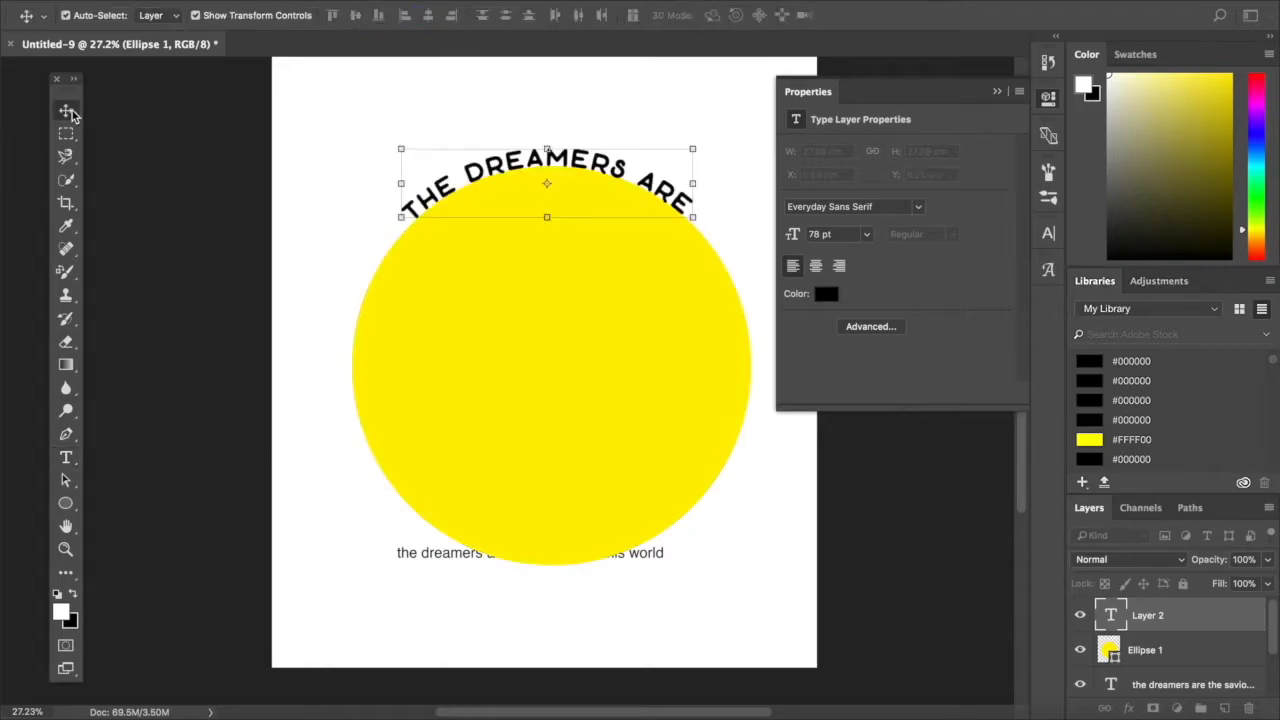
- Append the word "the" to the end of the curved text
click(66, 460)
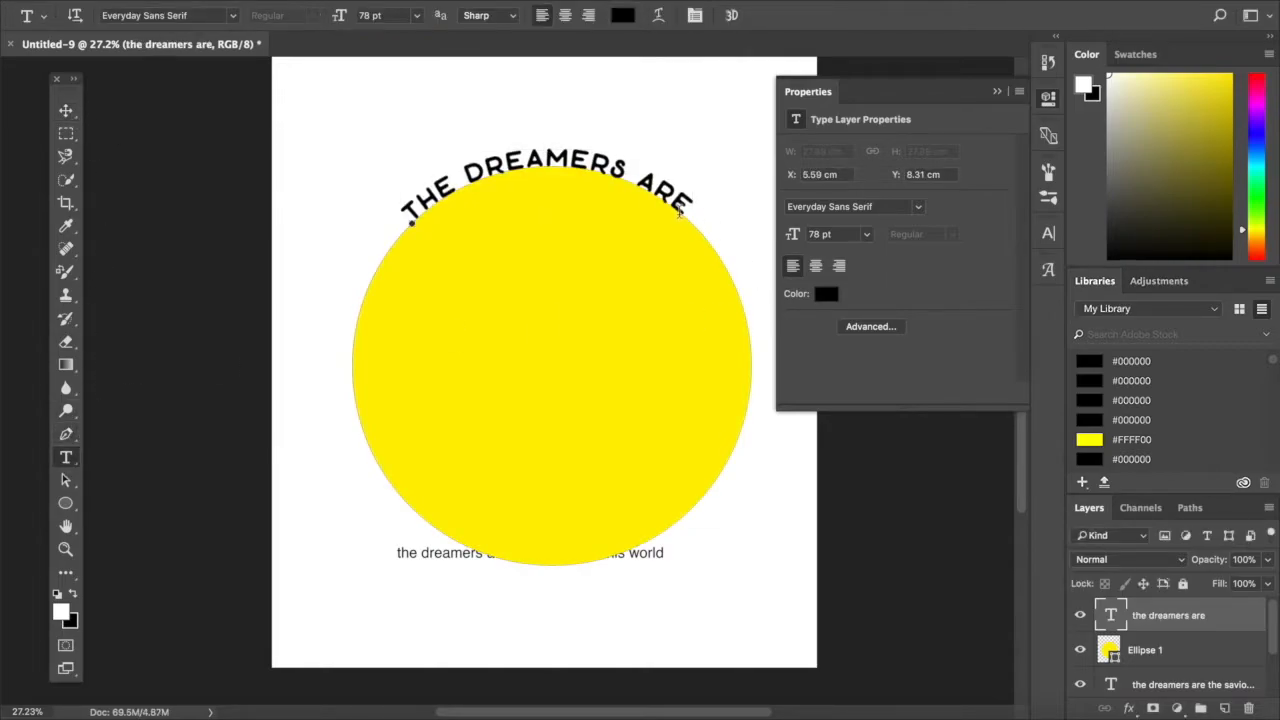
click(694, 216)
text(THE)
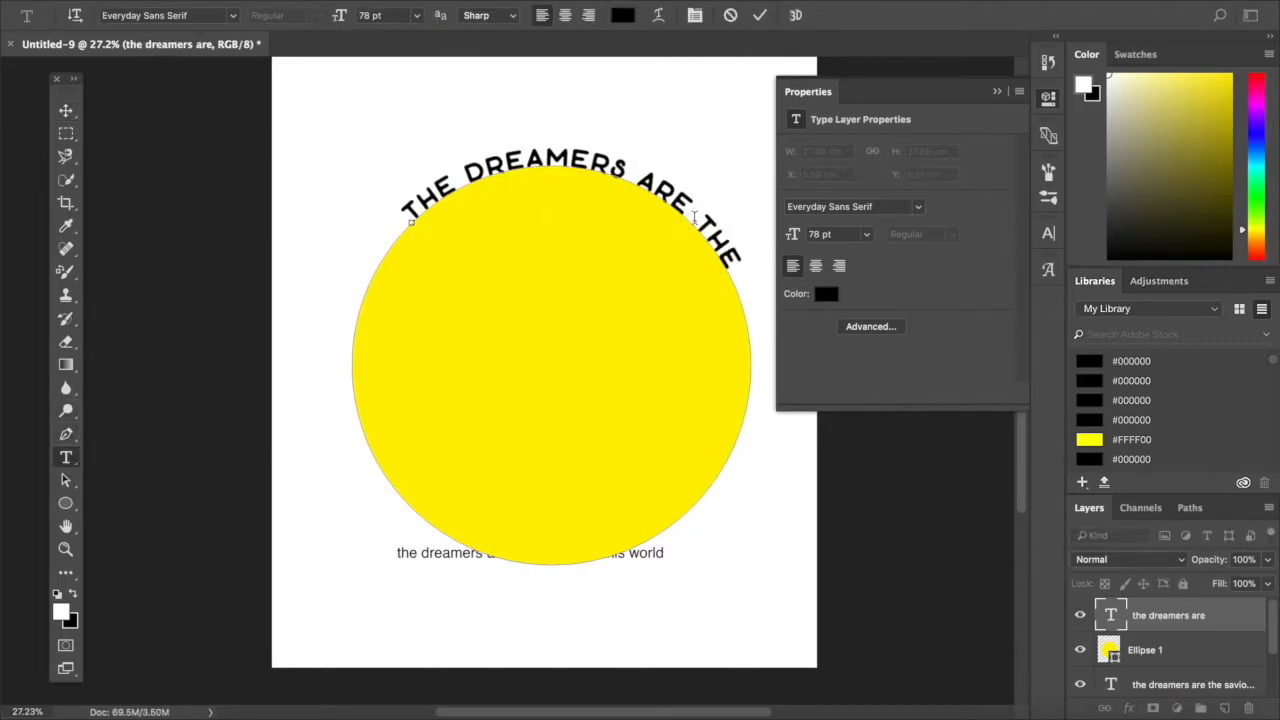
click(66, 111)
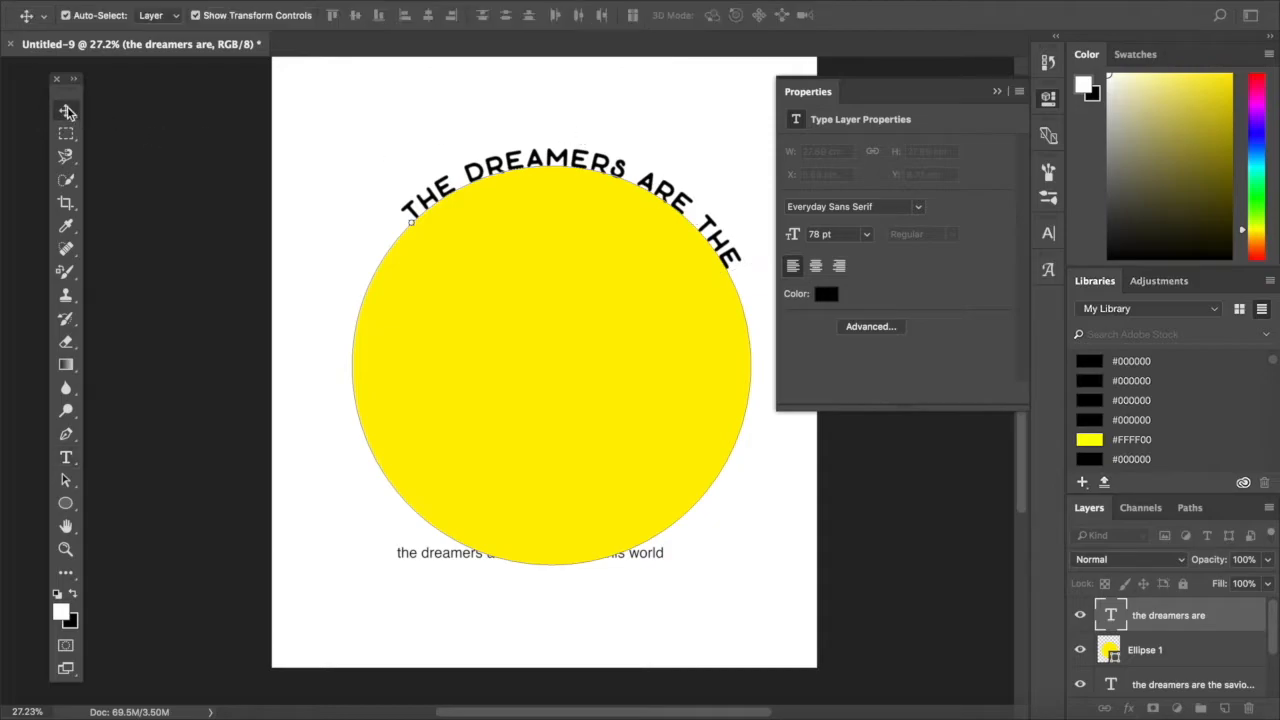
- Slide the curved text along the circle's path so it sits centred over the top of the circle
click(67, 482)
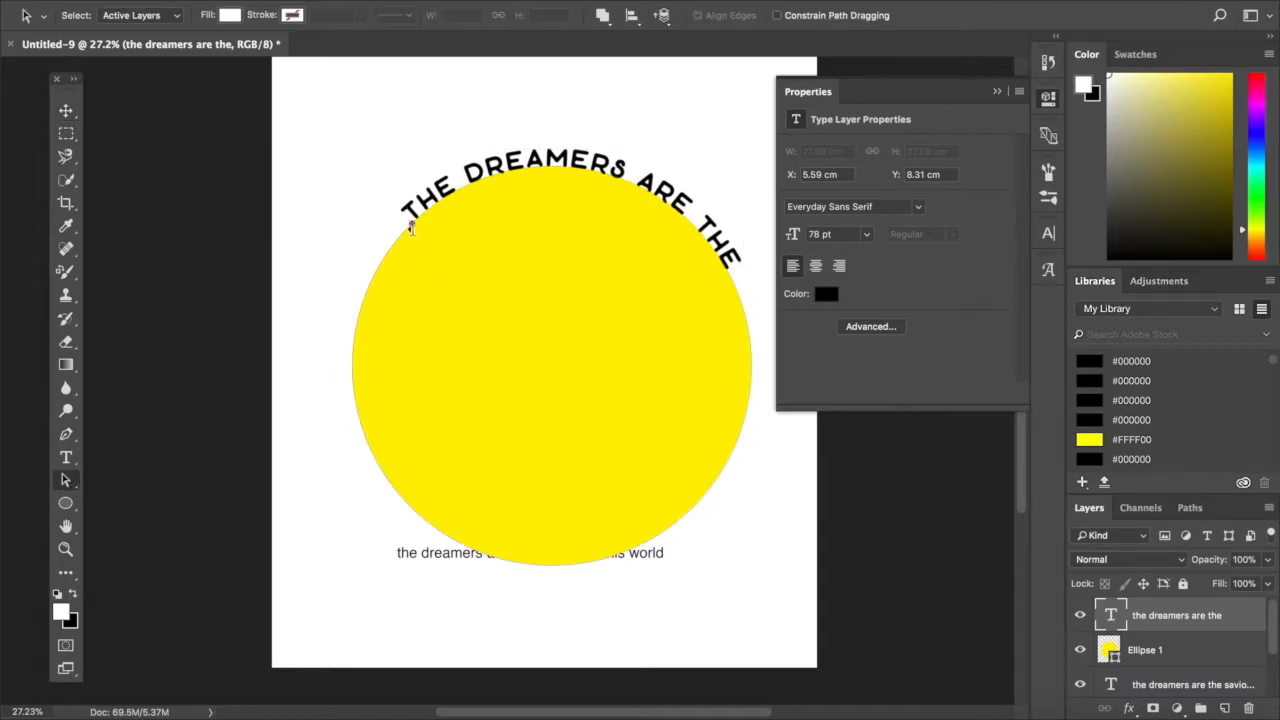
drag(413, 224, 751, 268)
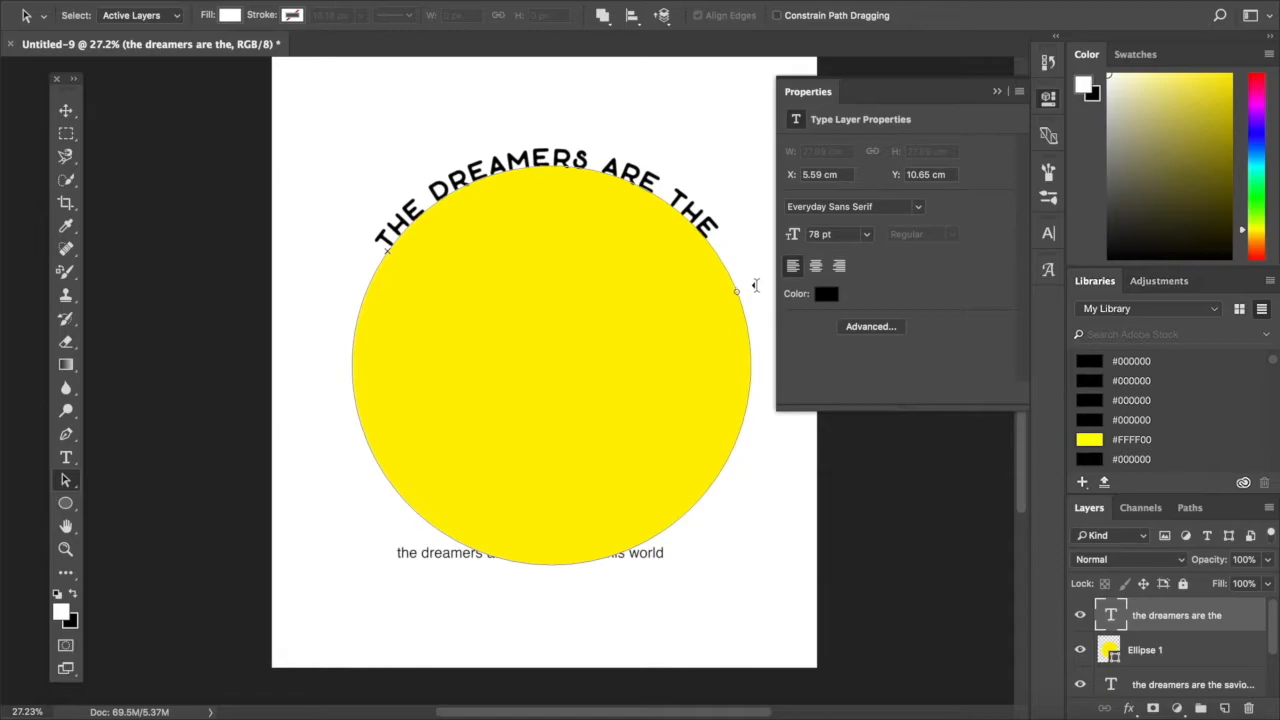
drag(422, 257, 430, 250)
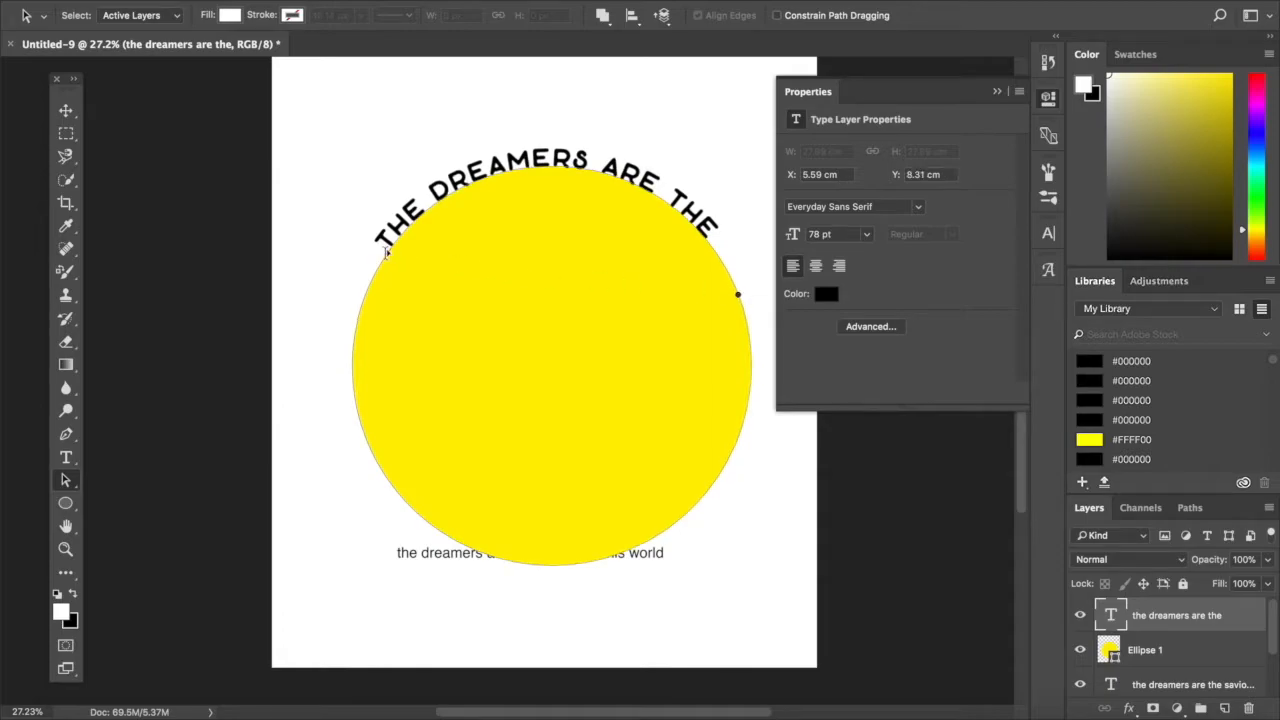
key(v)
click(843, 520)
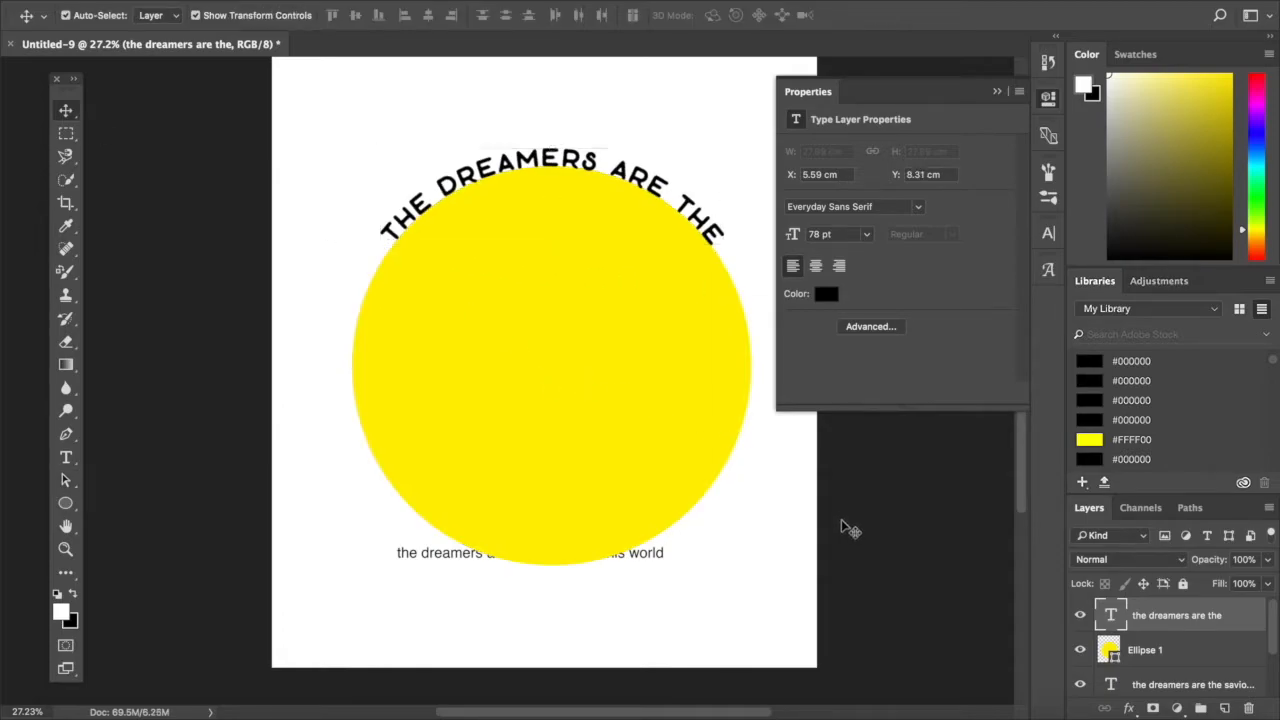
- Delete the yellow circle shape and keep the curved text
click(551, 368)
click(880, 571)
click(551, 366)
key(Delete)
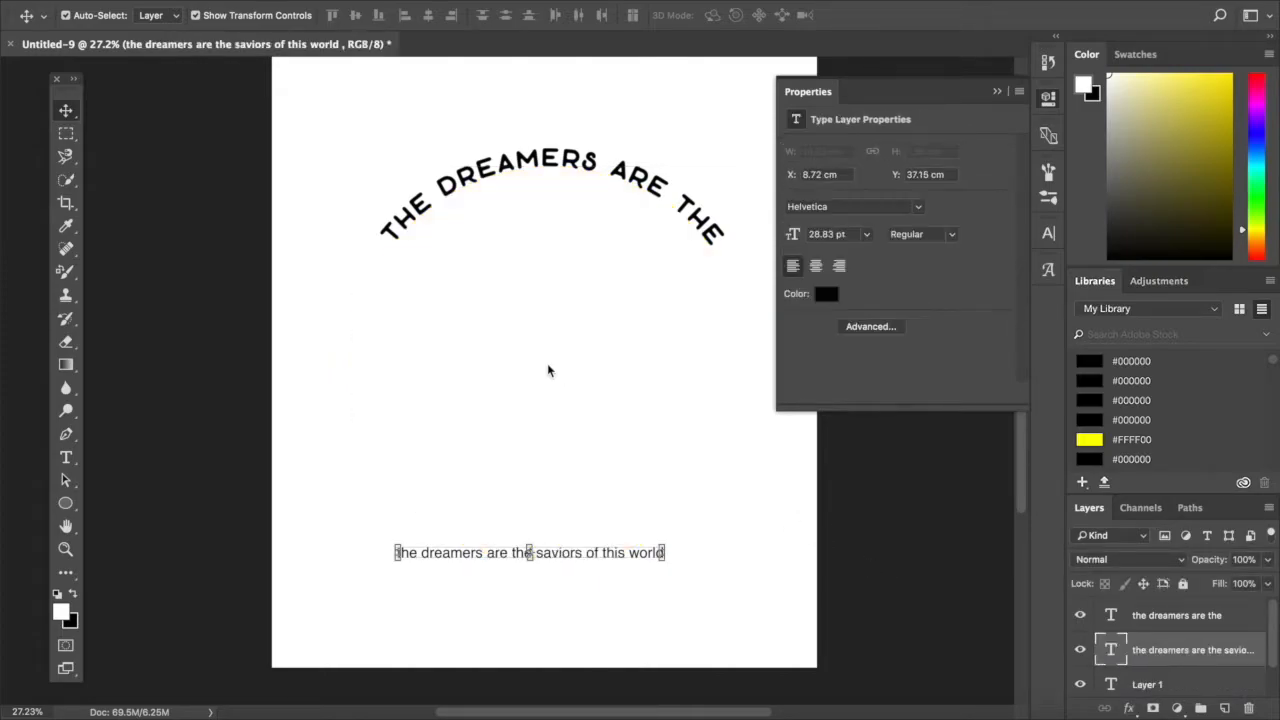
- Reposition the curved "the dreamers are the" text so it sits horizontally centred in the upper part of the page
drag(654, 200, 612, 190)
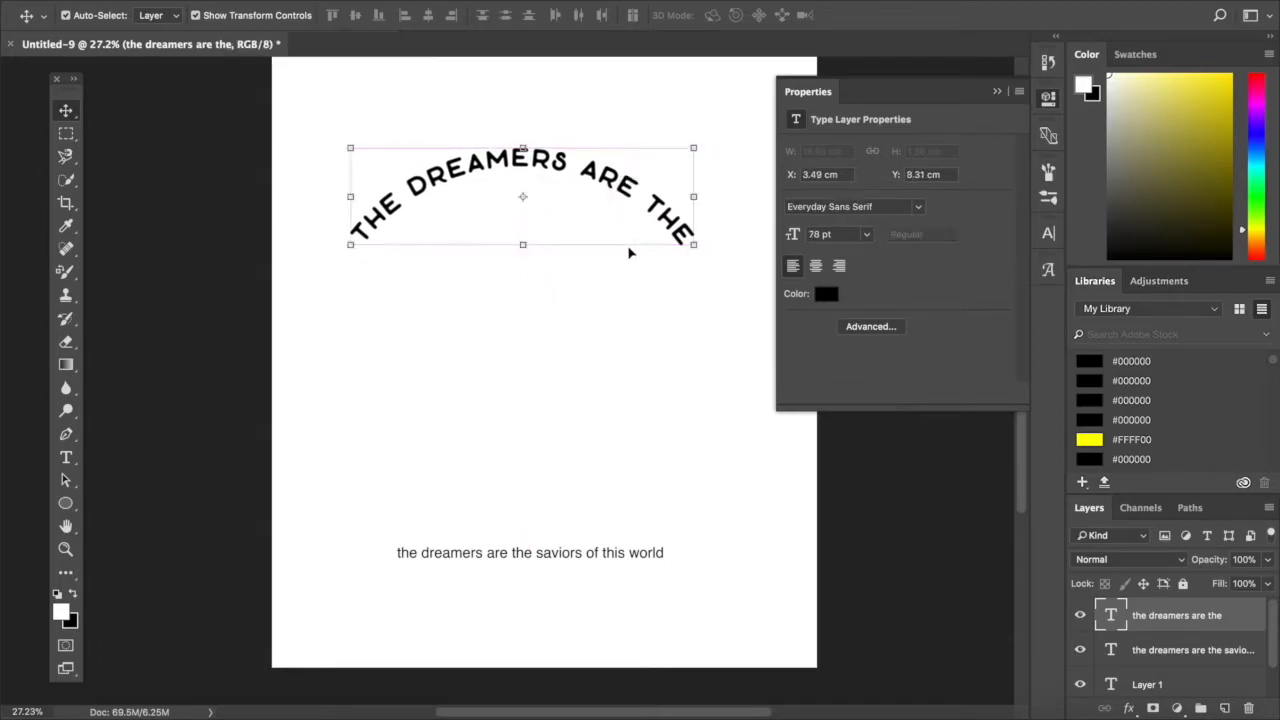
click(690, 508)
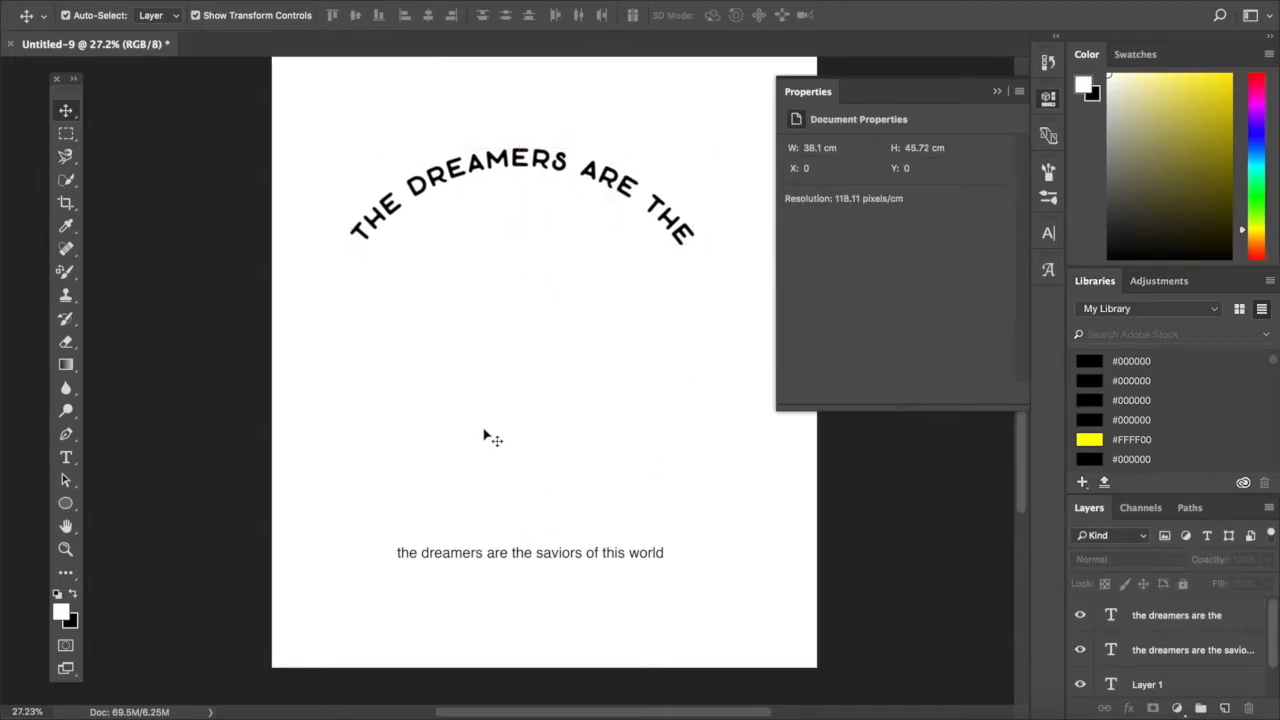
click(544, 168)
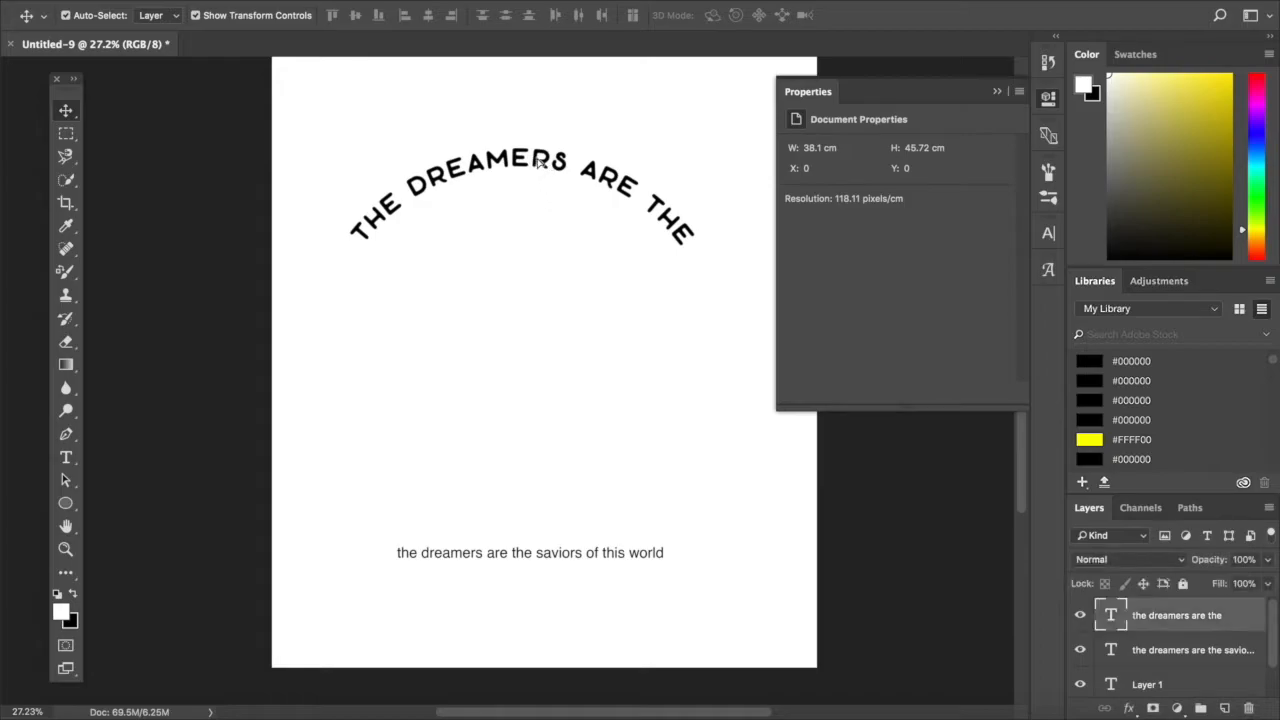
drag(535, 160, 541, 161)
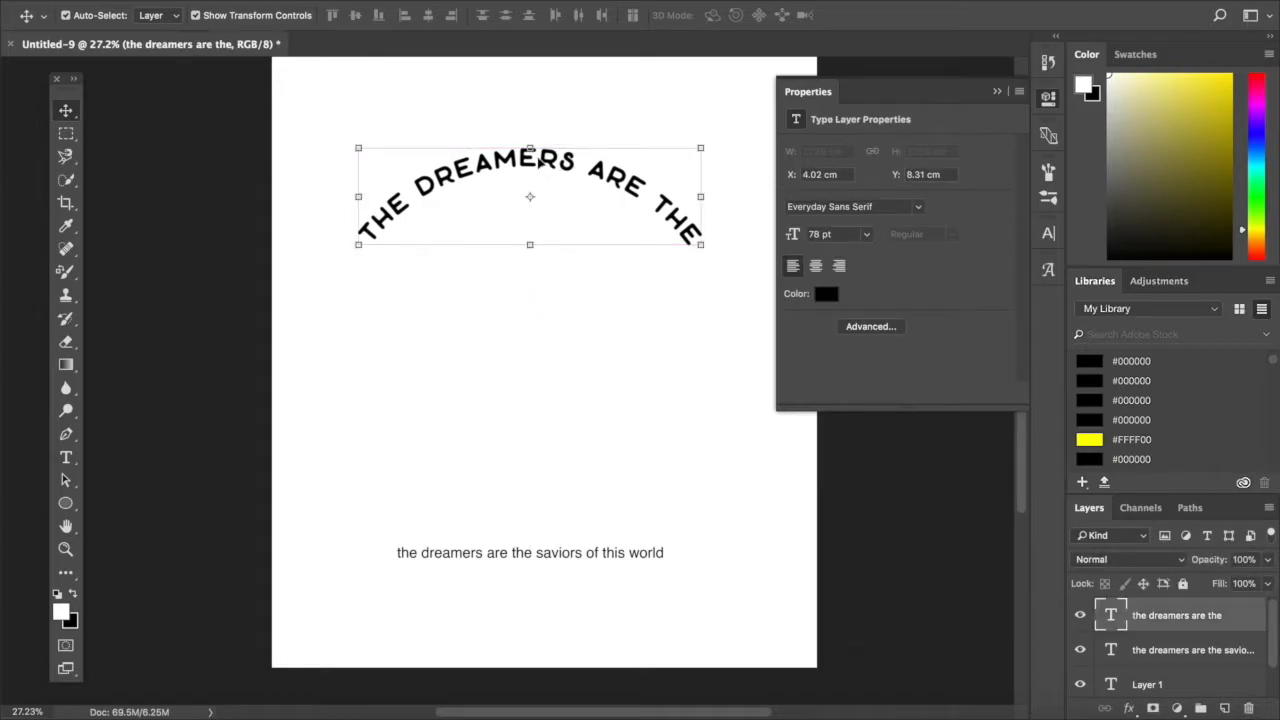
- Draw a wide, unfilled ellipse about 3233 by 1300 px below the curved text
scroll(200, 434, down, 3)
scroll(543, 531, up, 5)
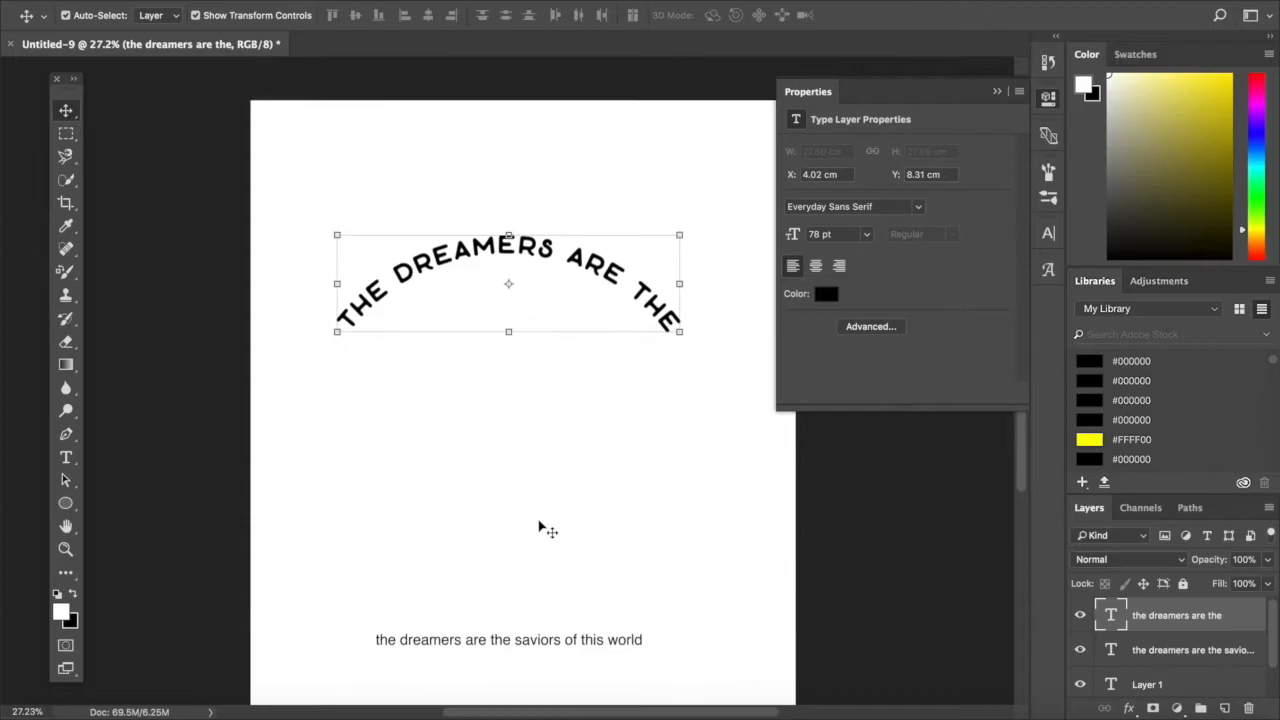
scroll(749, 577, up, 4)
scroll(743, 577, down, 1)
scroll(775, 522, down, 3)
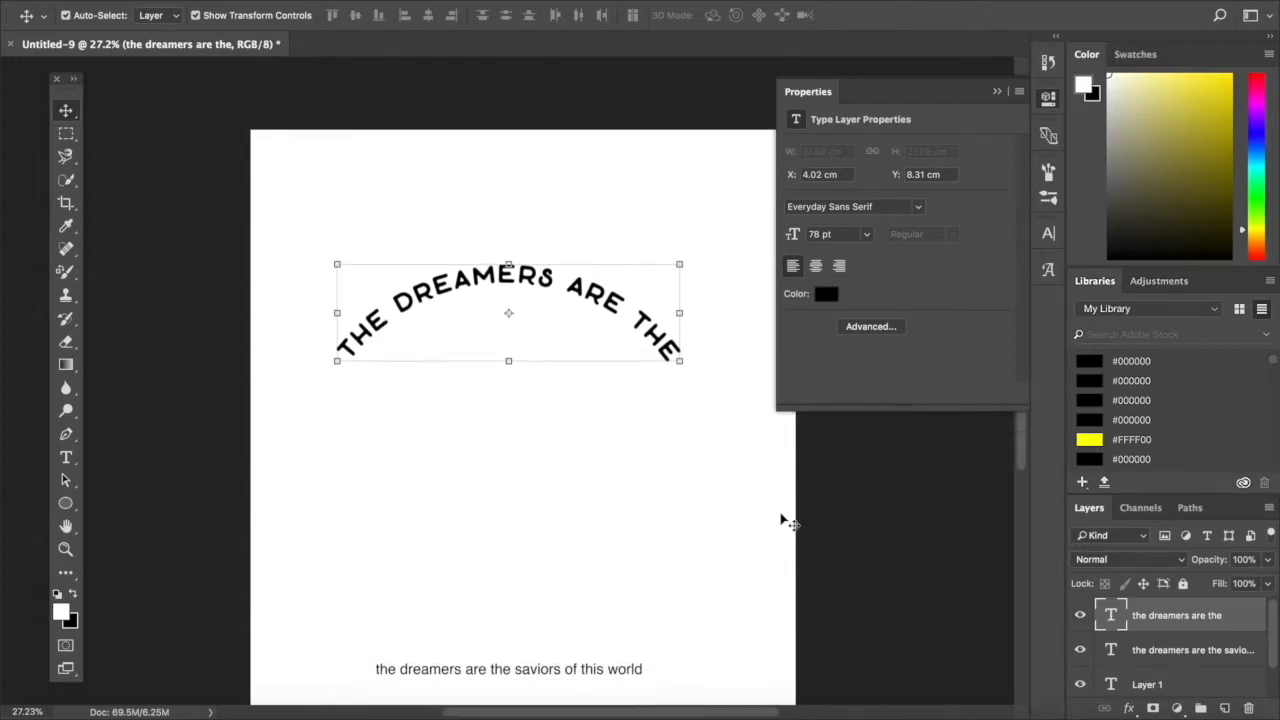
click(750, 550)
scroll(751, 551, down, 3)
click(65, 503)
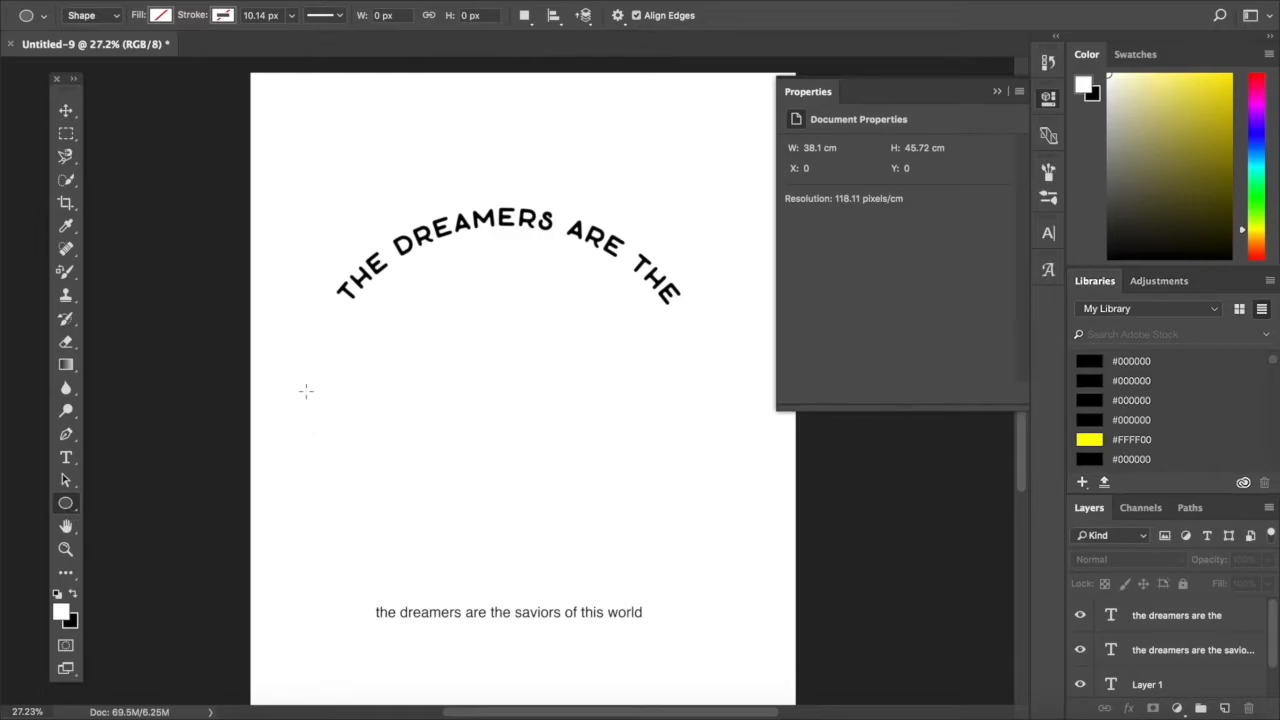
drag(314, 393, 708, 545)
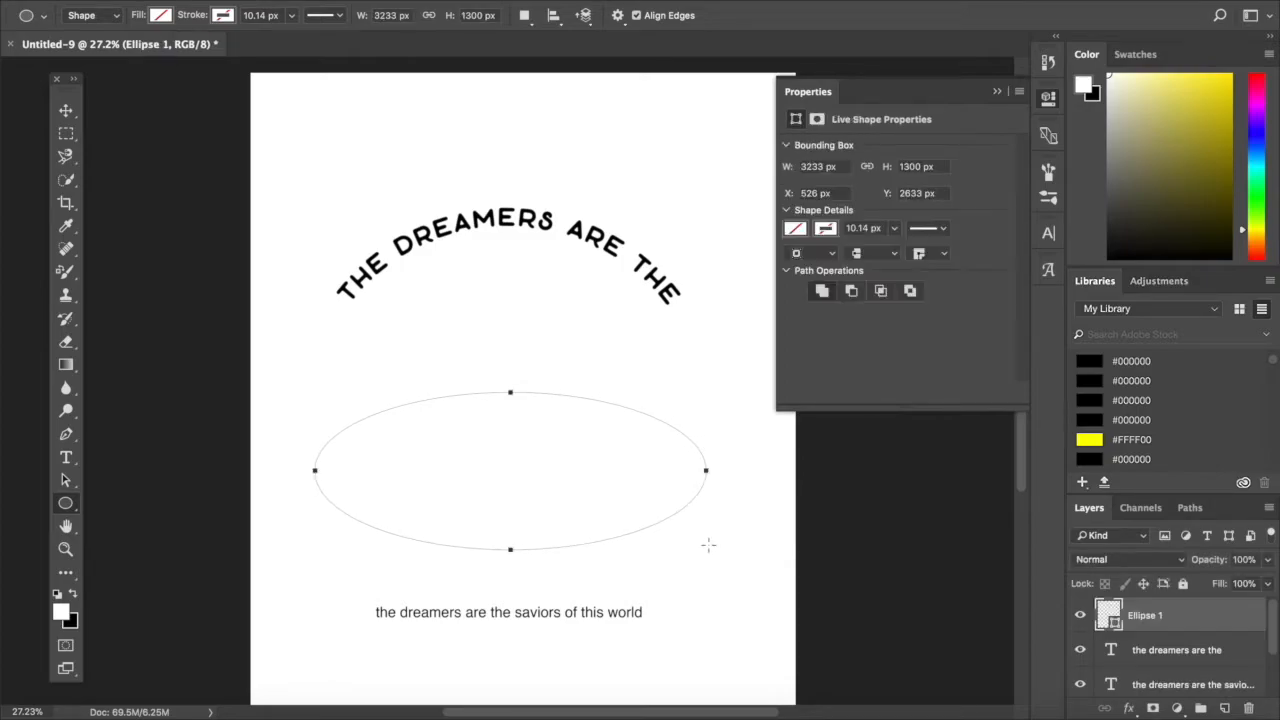
- Add the word "saviors" in the Nations font along the upper curve of the ellipse
click(65, 457)
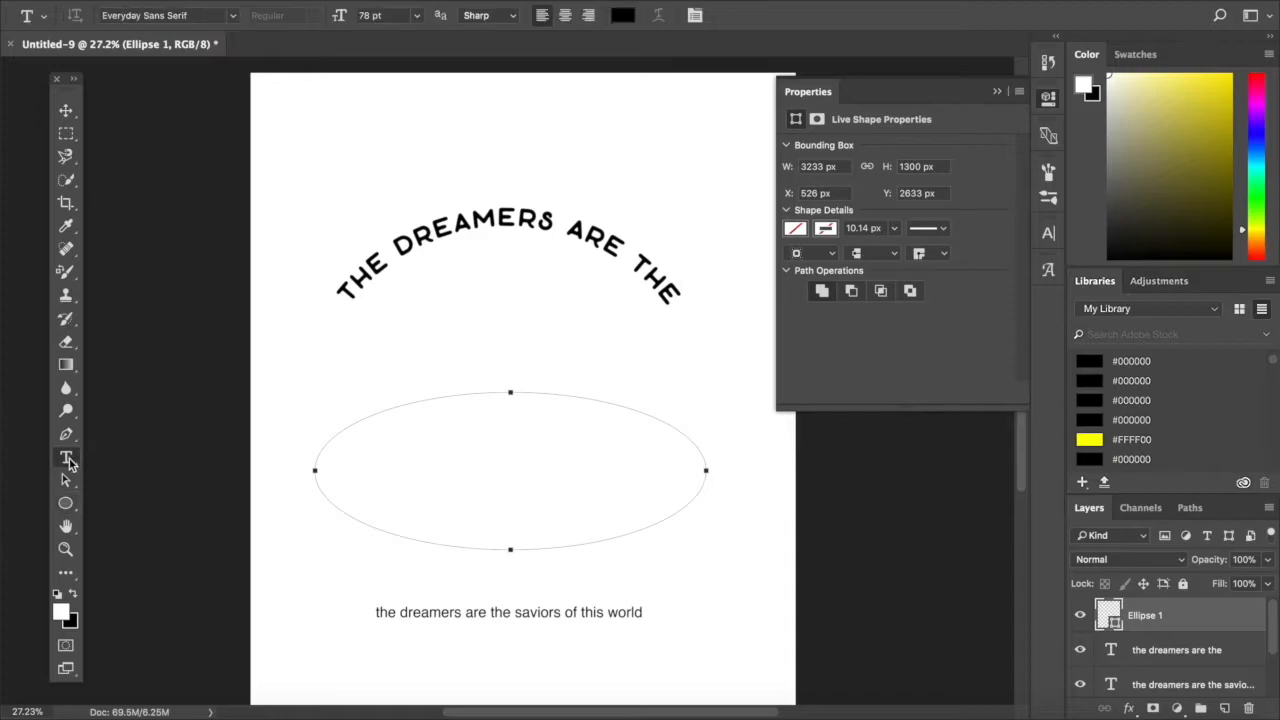
click(337, 432)
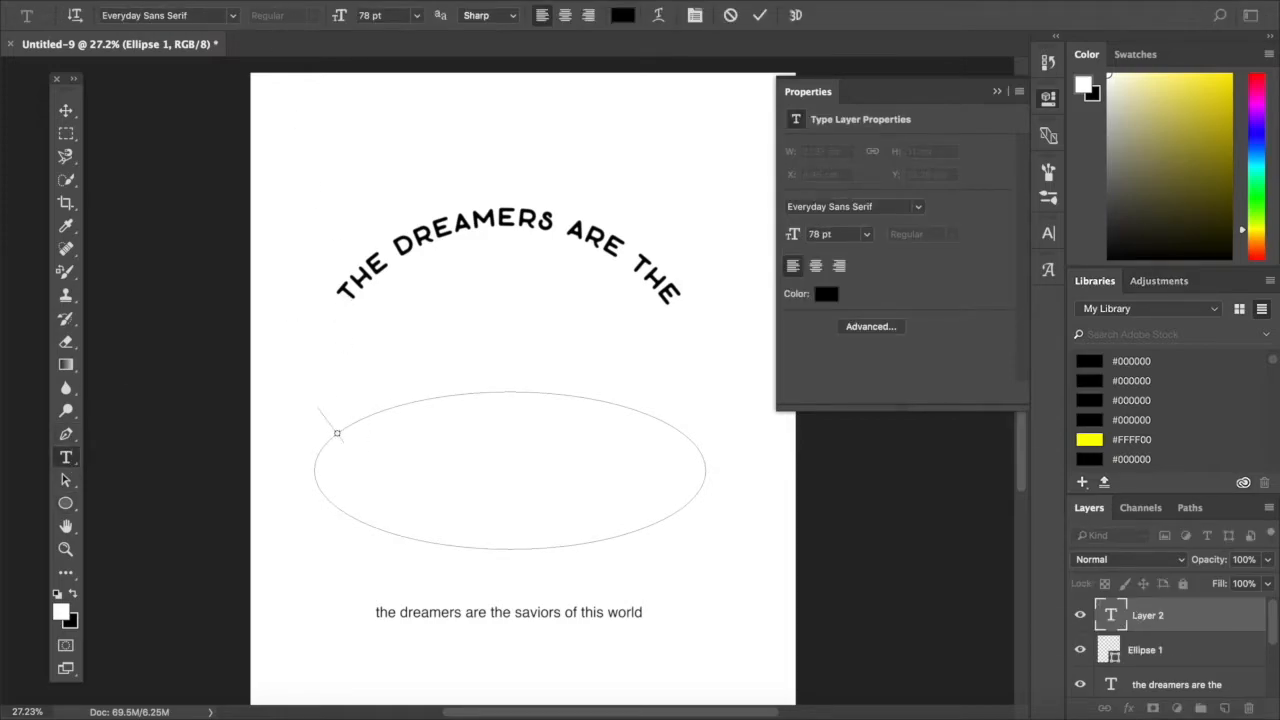
click(232, 15)
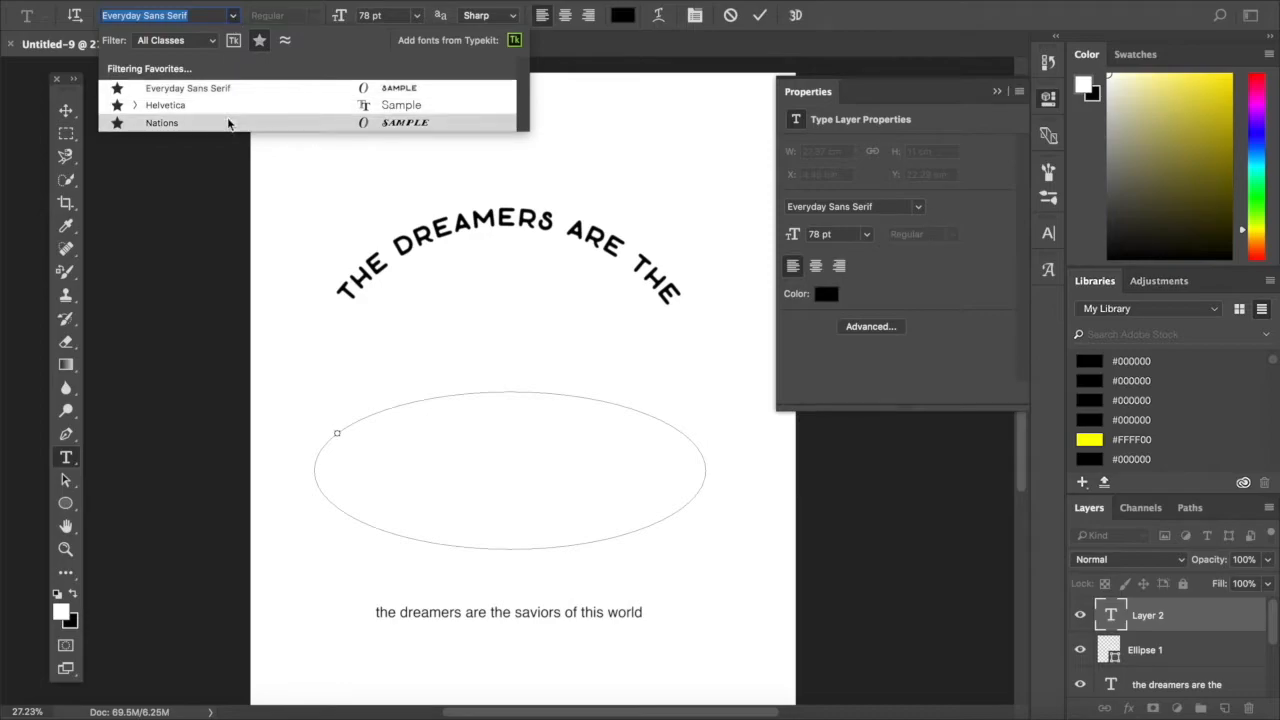
click(229, 122)
text(s)
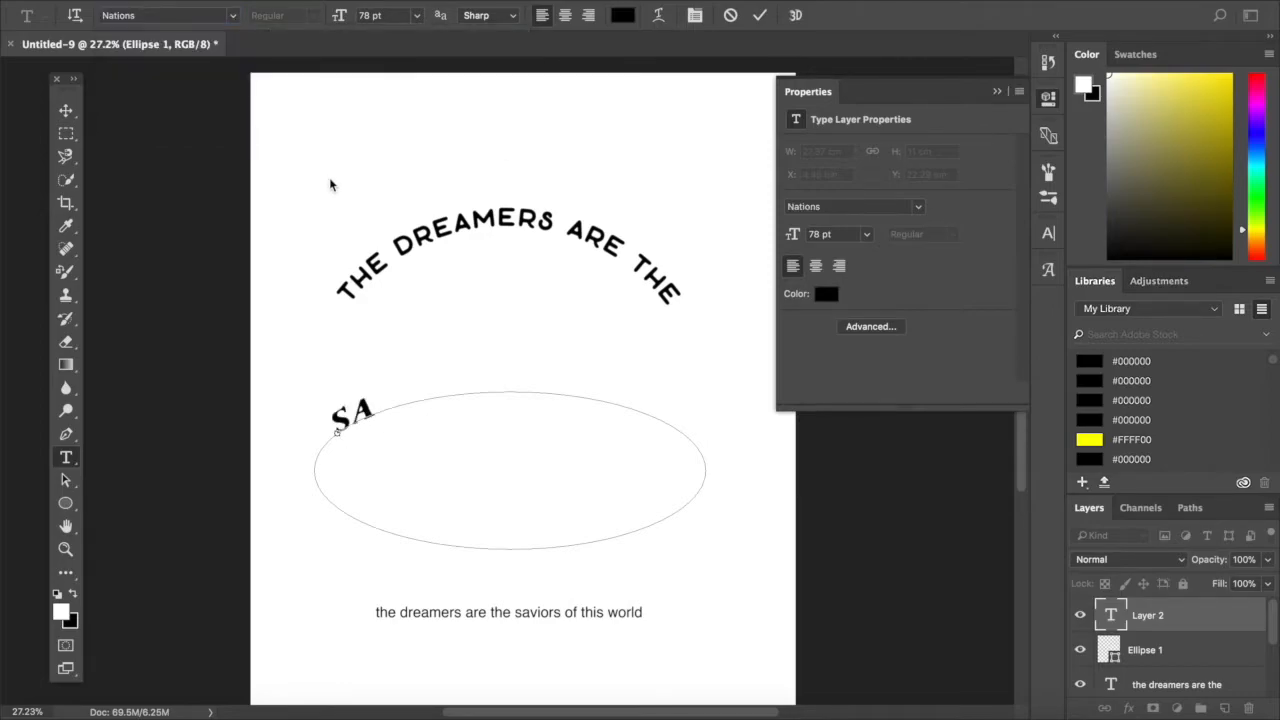
text(aviors)
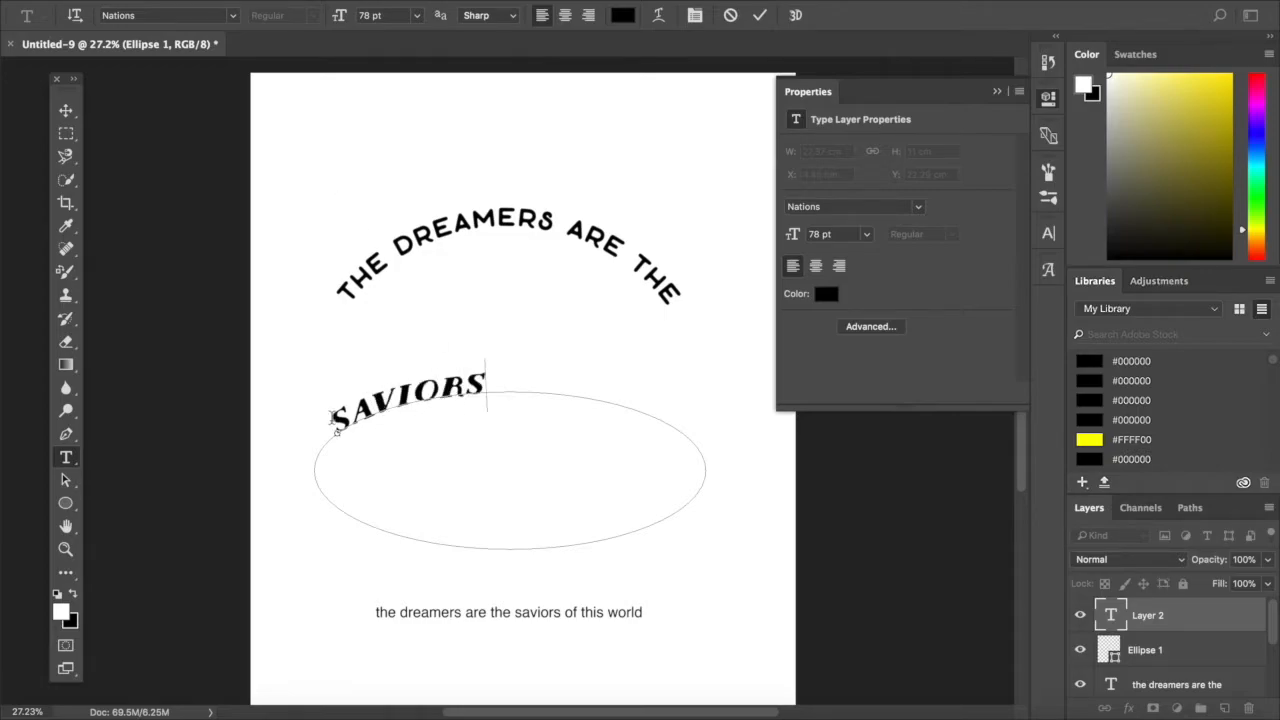
- Set the font size of the word "saviors" to 176 pt
drag(335, 422, 505, 386)
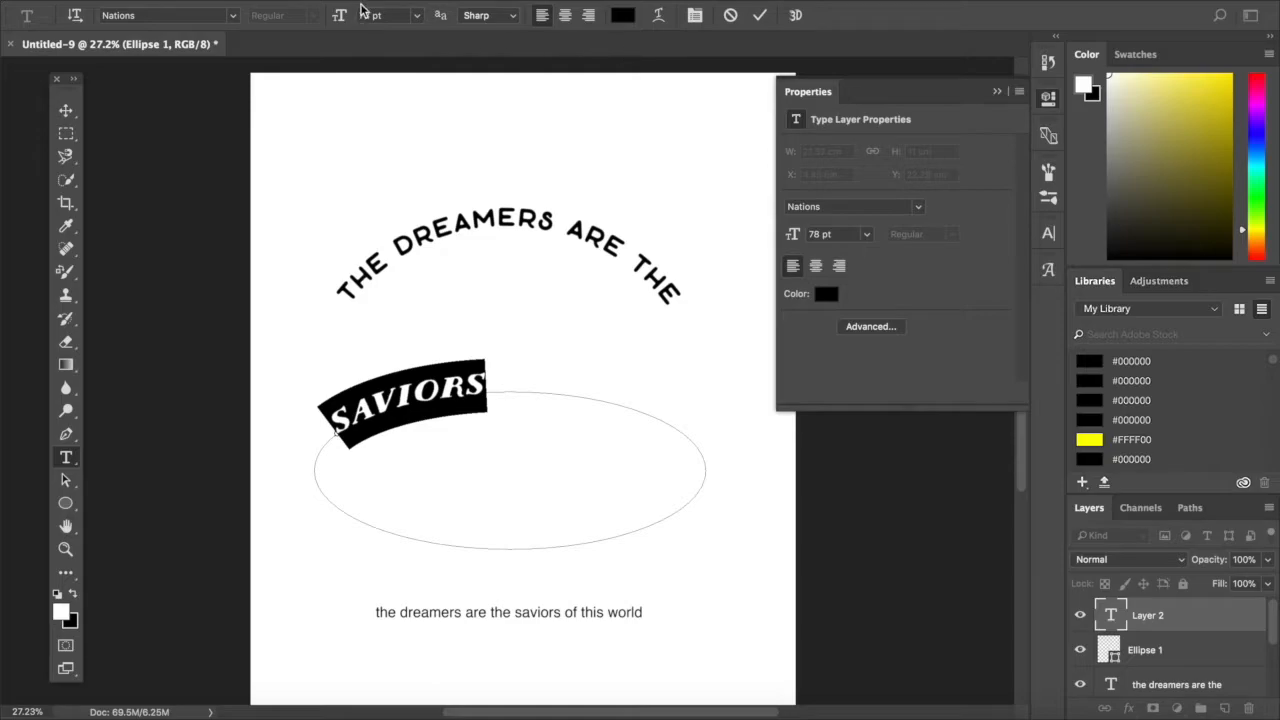
key(Up)
key(Up)
key(Up)
key(Up)
key(Up)
key(Up)
key(Up)
key(Up)
key(Up)
key(Up)
key(Up)
key(Up)
key(Up)
key(Up)
key(Up)
key(Up)
key(Up)
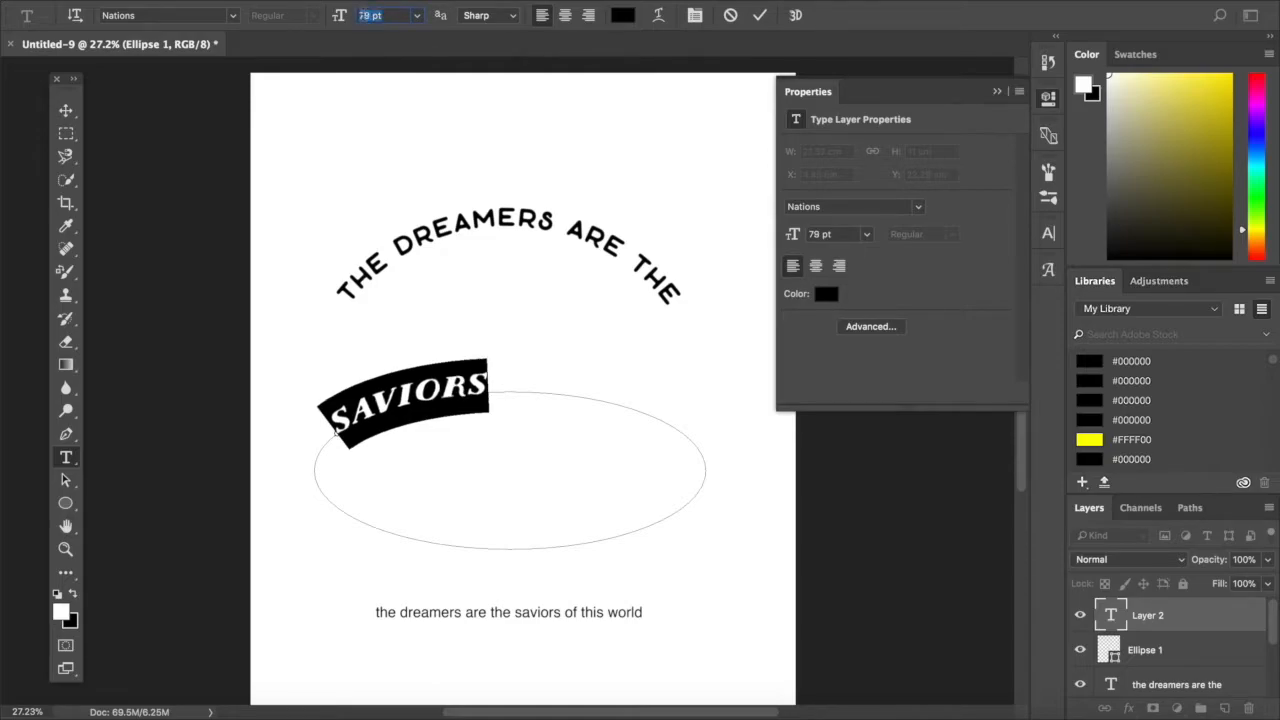
key(Up)
key(Up)
key(Up)
key(Up)
key(Up)
key(Up)
key(Up)
key(Up)
key(Up)
key(Up)
key(Up)
key(Up)
key(Up)
key(Up)
key(Up)
key(Up)
key(Up)
key(Up)
key(Up)
key(Up)
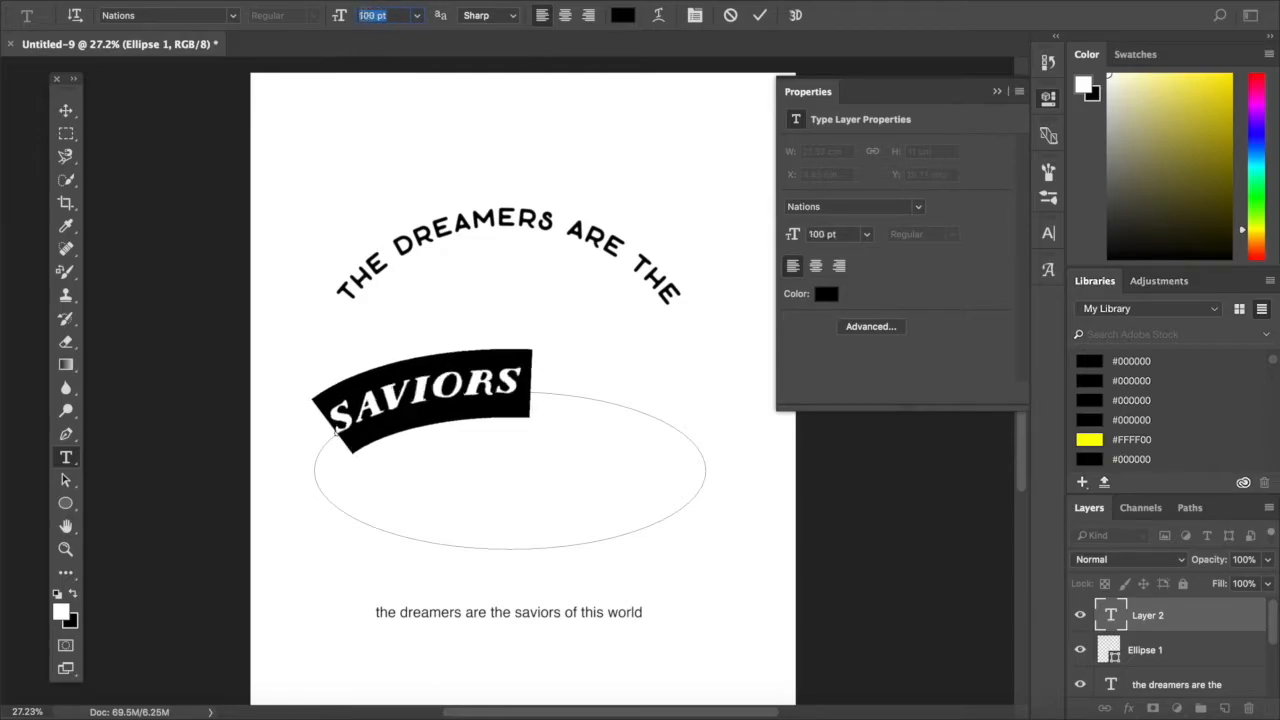
key(Up)
key(Up)
key(Up)
key(Up)
key(Up)
key(Up)
key(Up)
key(Up)
key(Up)
key(Up)
key(Up)
key(Up)
key(Up)
key(Up)
key(Up)
key(Up)
key(Up)
key(Up)
key(Up)
key(Up)
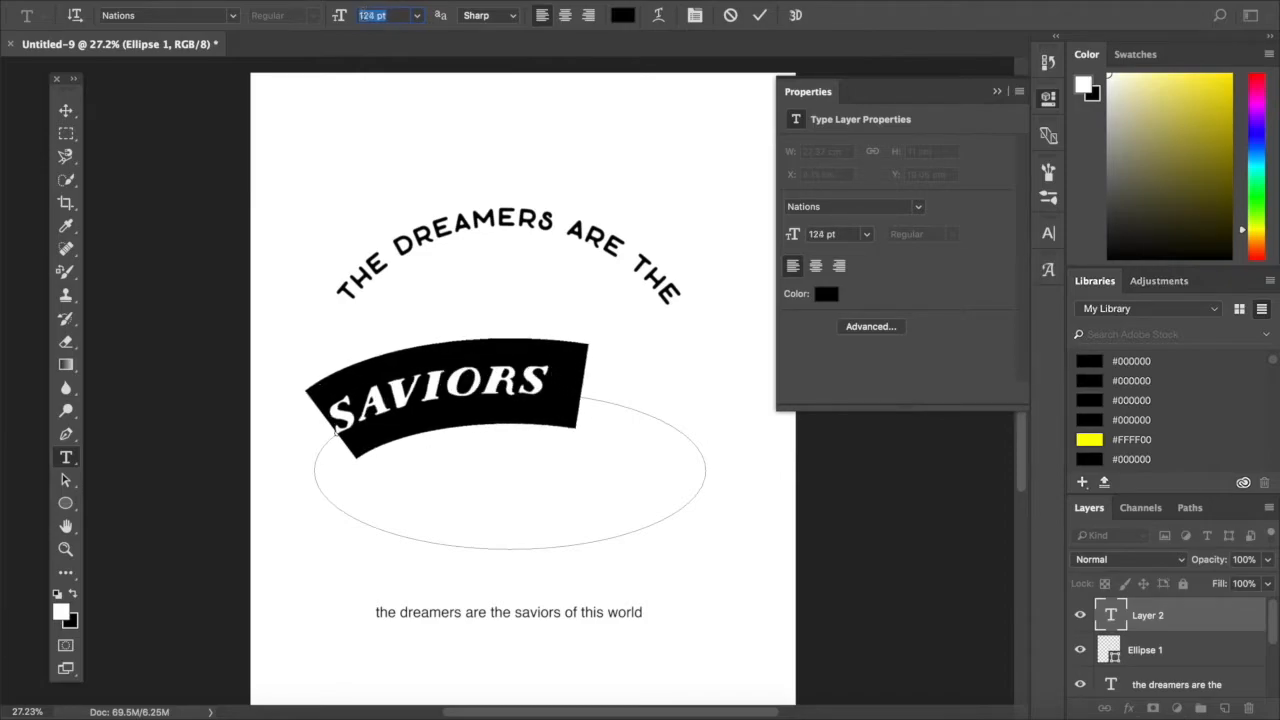
key(Up)
key(Up)
key(Up)
key(Up)
key(Up)
key(Up)
key(Up)
key(Up)
key(Up)
key(Up)
key(Up)
key(Up)
key(Up)
key(Up)
key(Up)
key(Up)
key(Up)
key(Up)
key(Up)
key(Up)
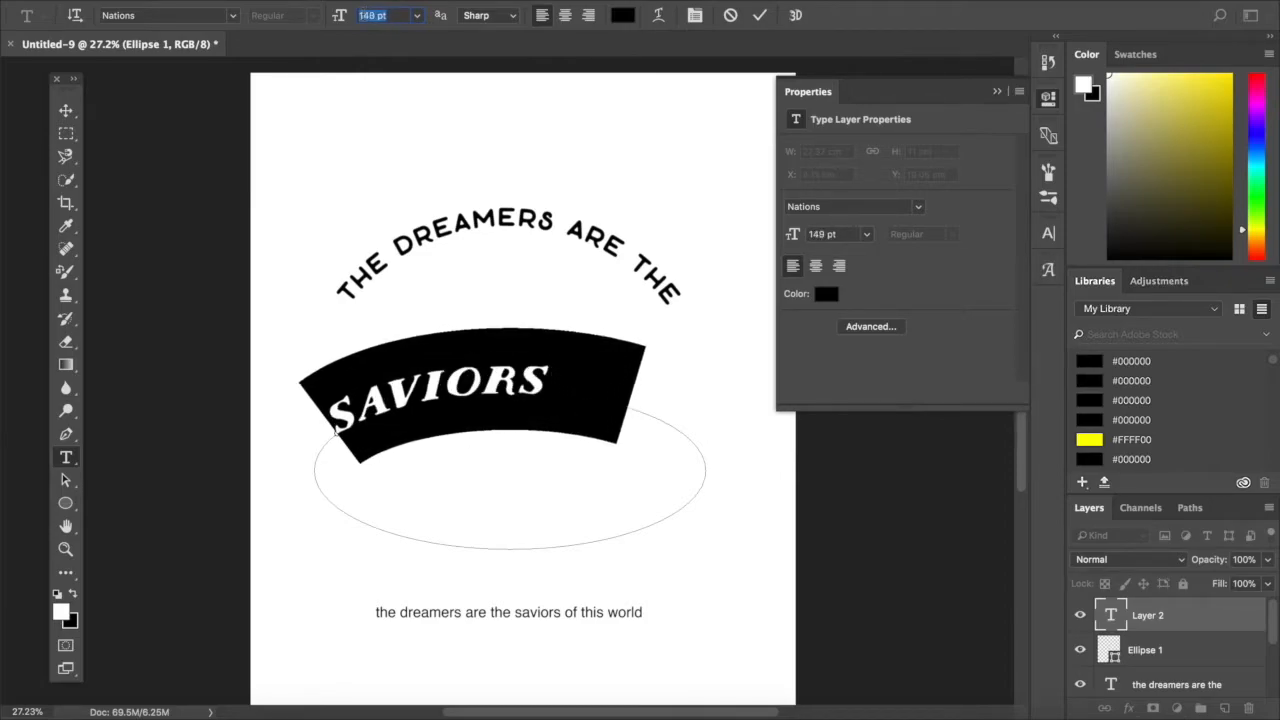
key(Up)
key(Up)
key(Up)
key(Up)
key(Up)
key(Up)
key(Up)
key(Up)
key(Up)
key(Up)
key(Up)
key(Up)
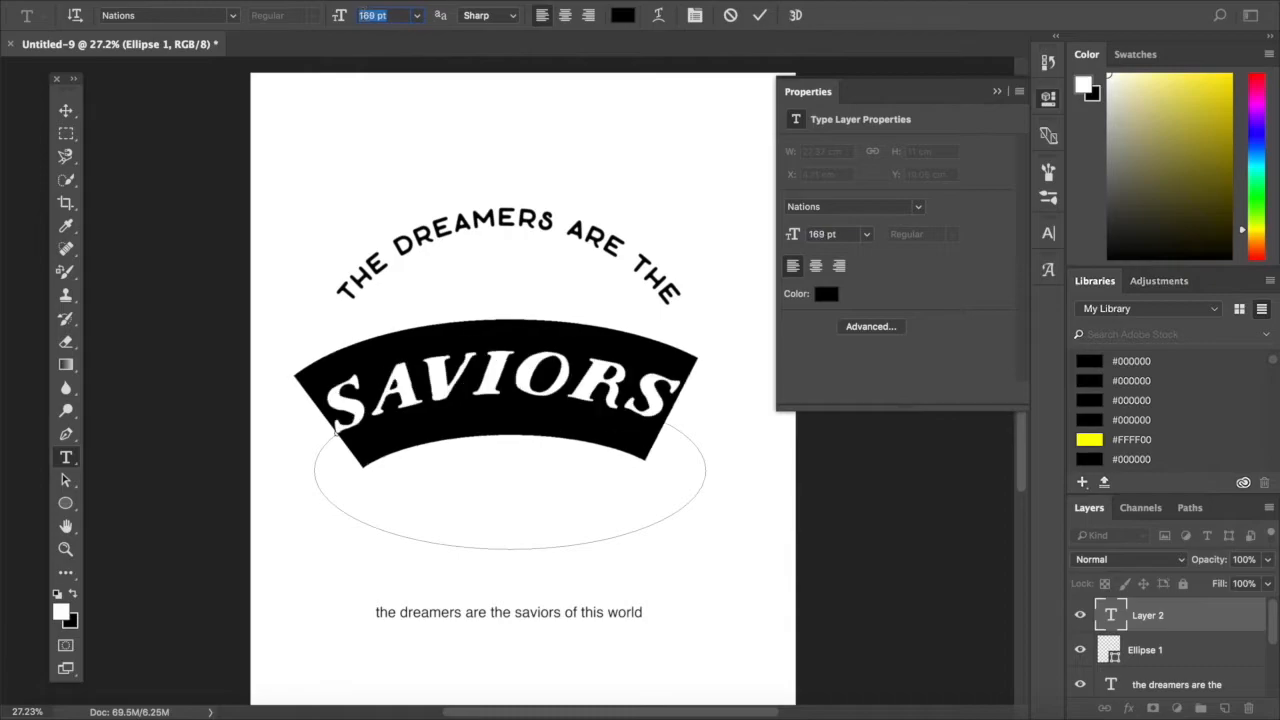
key(Up)
key(Down)
key(Down)
key(Down)
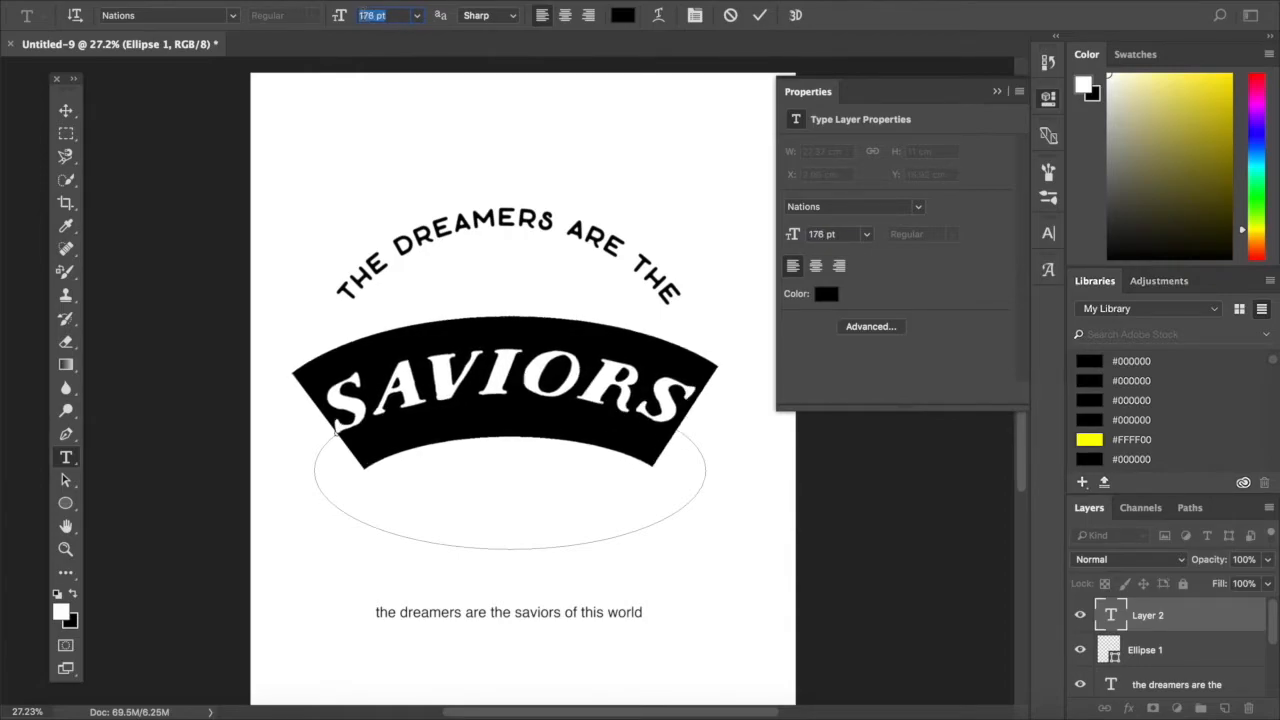
- Commit the "saviors" text and move it up so it sits closely beneath the top curved line
click(65, 110)
click(690, 478)
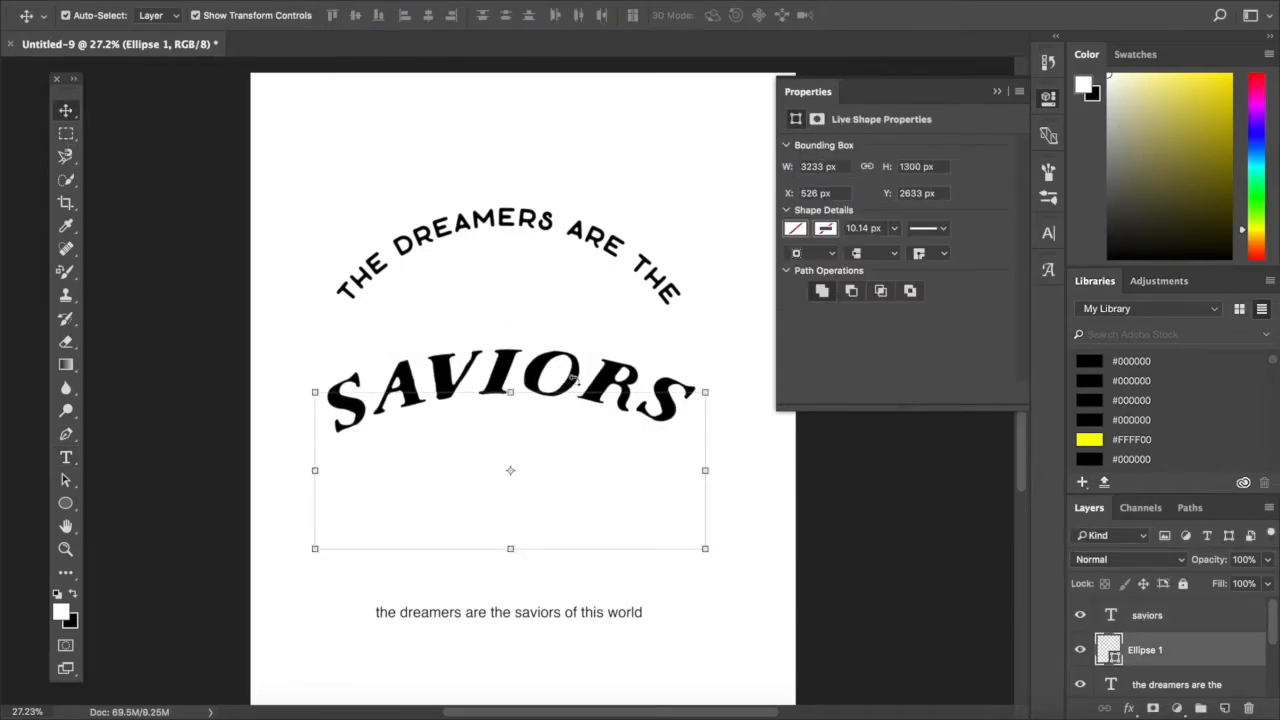
click(722, 372)
drag(573, 378, 565, 330)
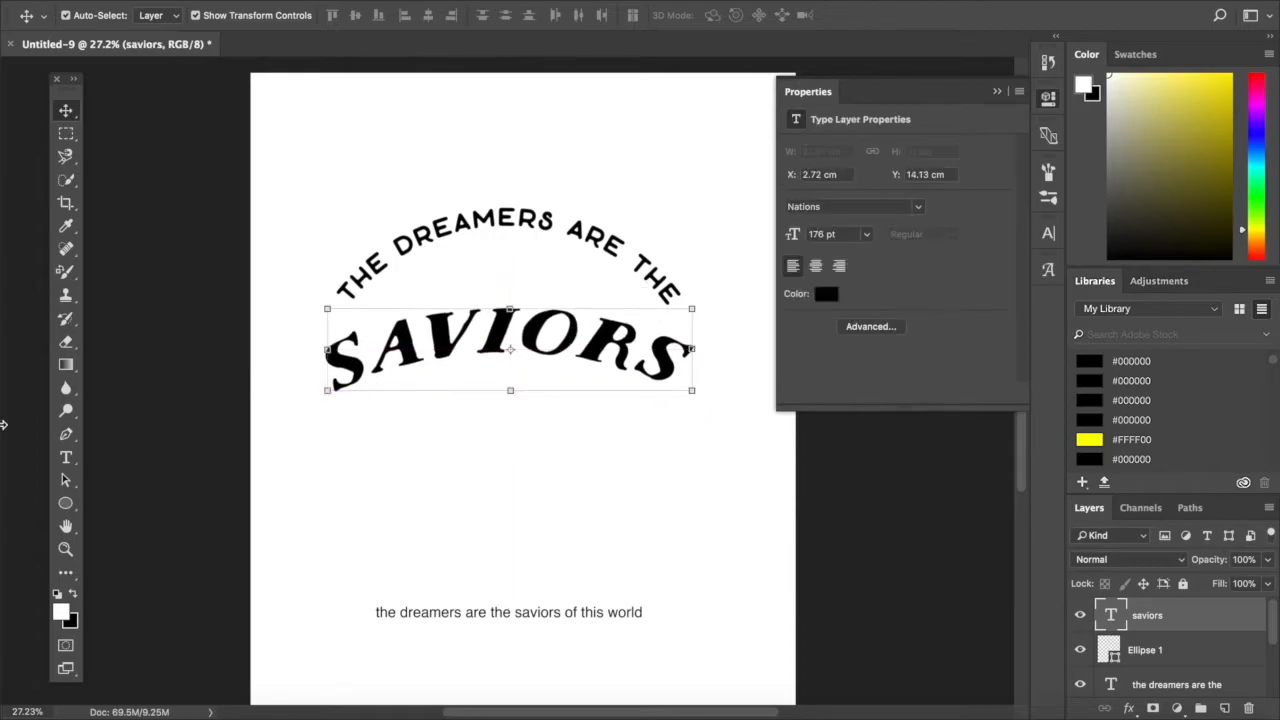
- Enlarge the whole word "saviors" to 207 pt
click(65, 459)
click(490, 340)
key(ctrl+a)
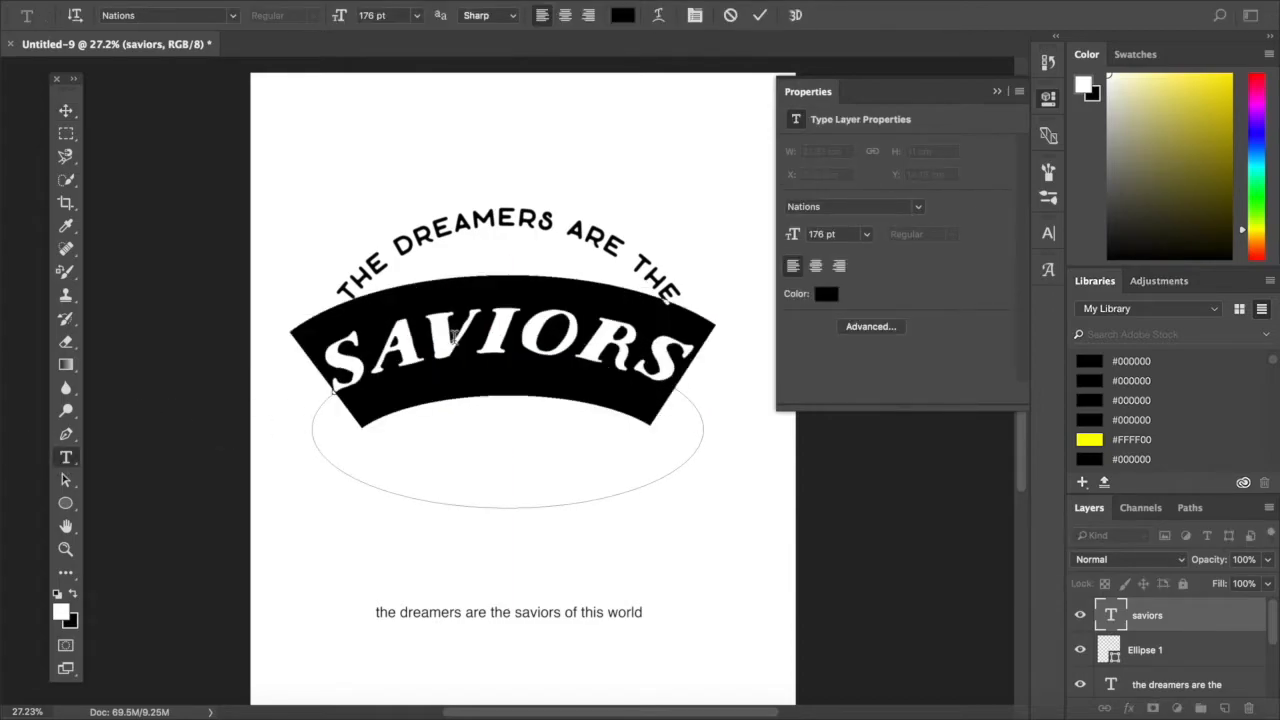
key(Up)
key(Up)
key(Up)
key(Up)
key(Up)
key(Up)
key(Up)
key(Up)
key(Up)
key(Up)
key(Up)
key(Up)
key(Up)
key(Up)
key(Up)
key(Up)
key(Up)
key(Up)
key(Up)
key(Up)
key(Up)
key(Up)
key(Up)
key(Up)
key(Up)
key(Up)
key(Up)
key(Up)
key(Up)
key(Up)
key(Up)
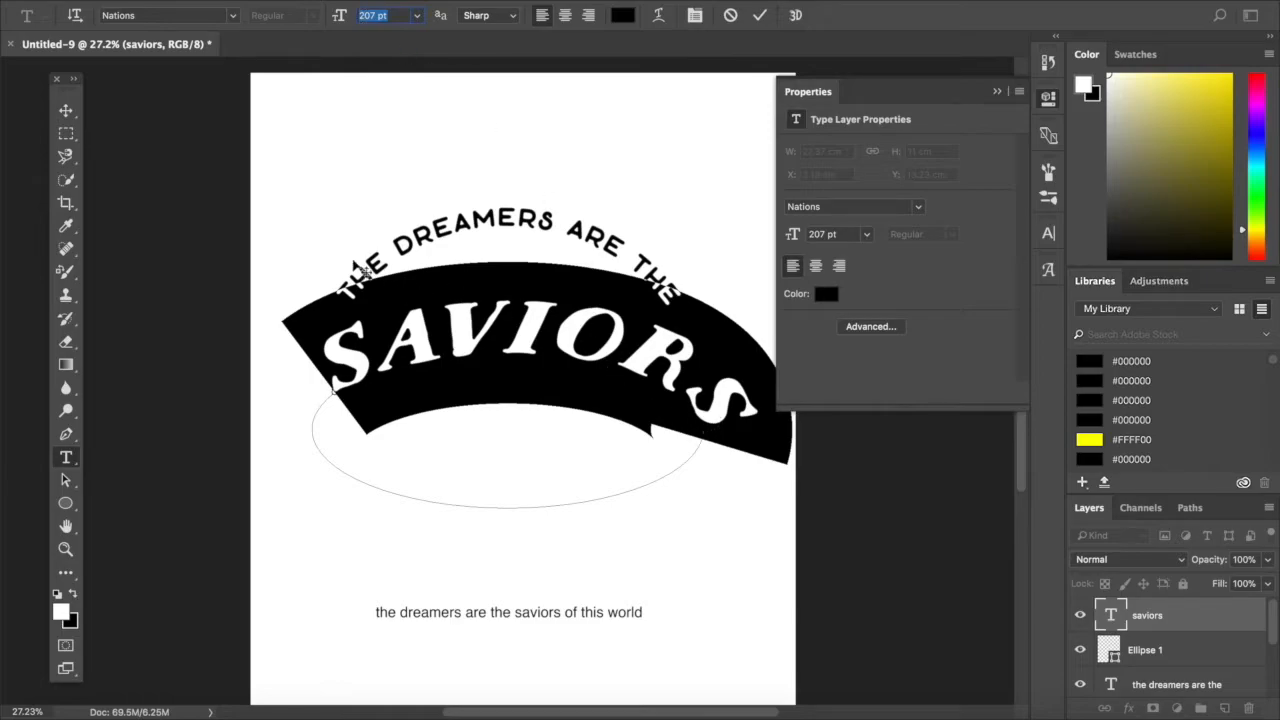
- Slide the start of "saviors" back along the ellipse path so the word is centred over its top
click(66, 480)
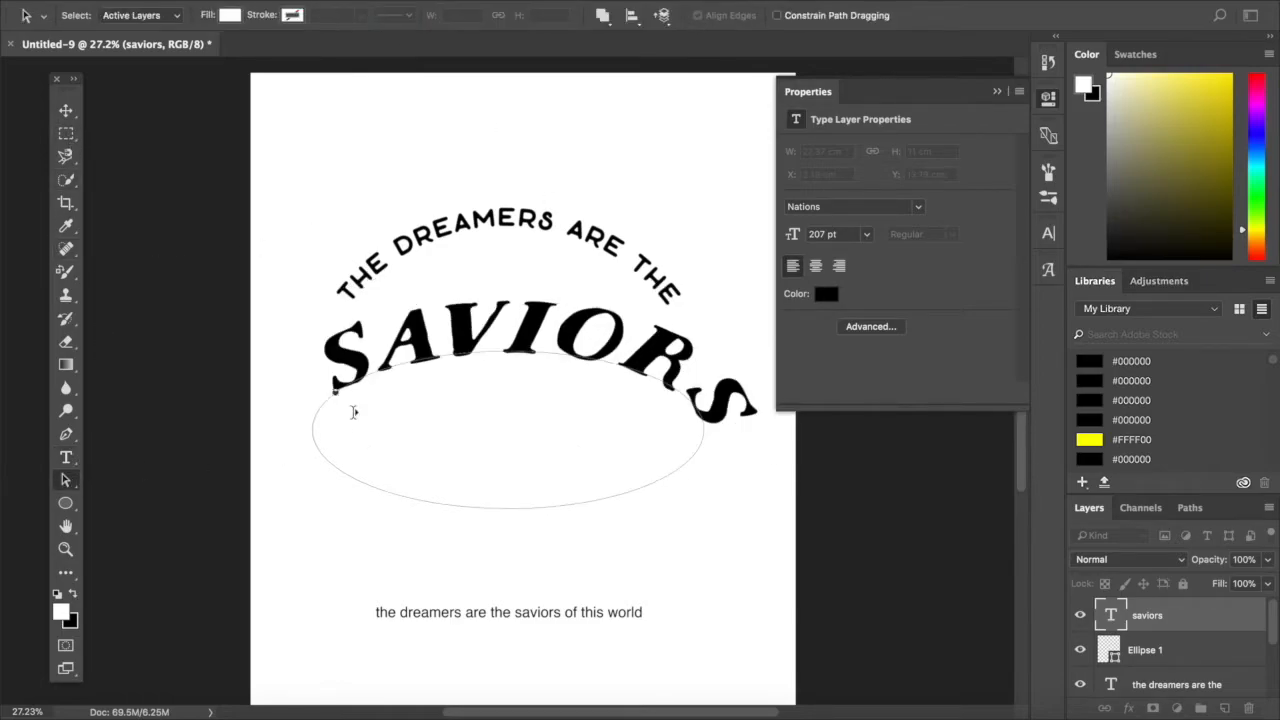
drag(335, 393, 305, 437)
drag(340, 386, 309, 403)
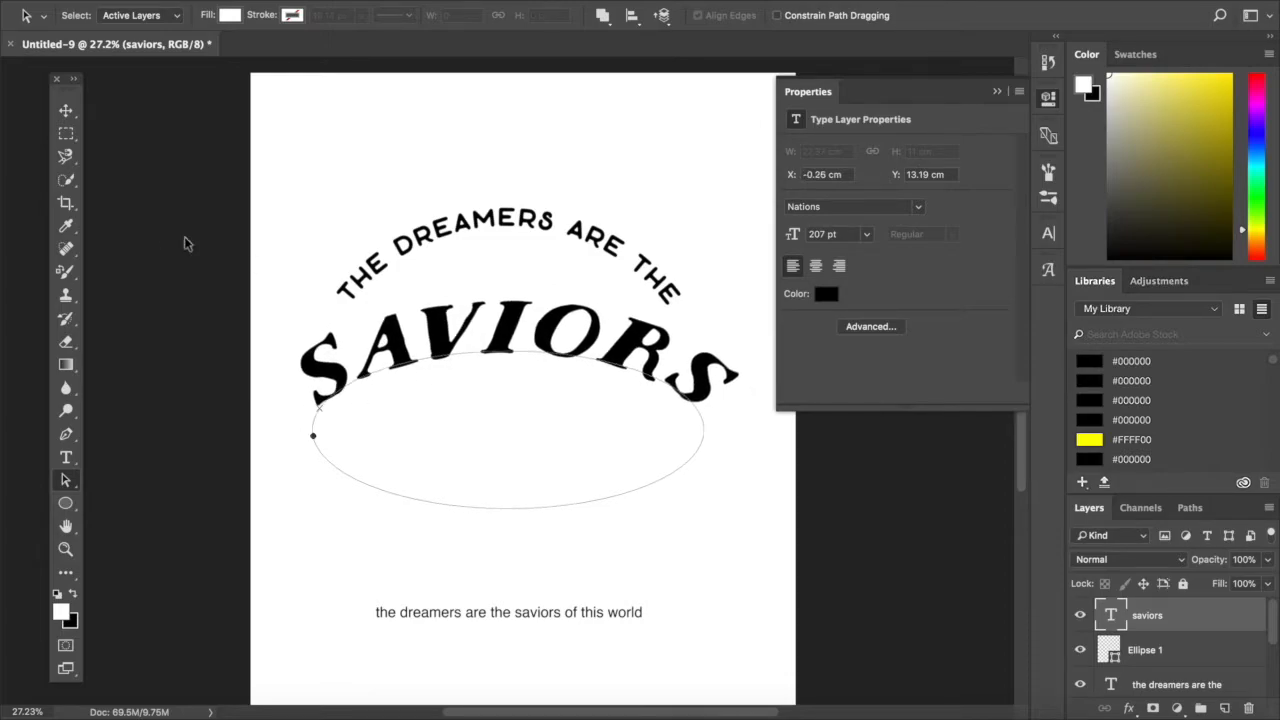
- Nudge "saviors" up about 0.29 cm and shift the top curved line slightly to the right
click(65, 110)
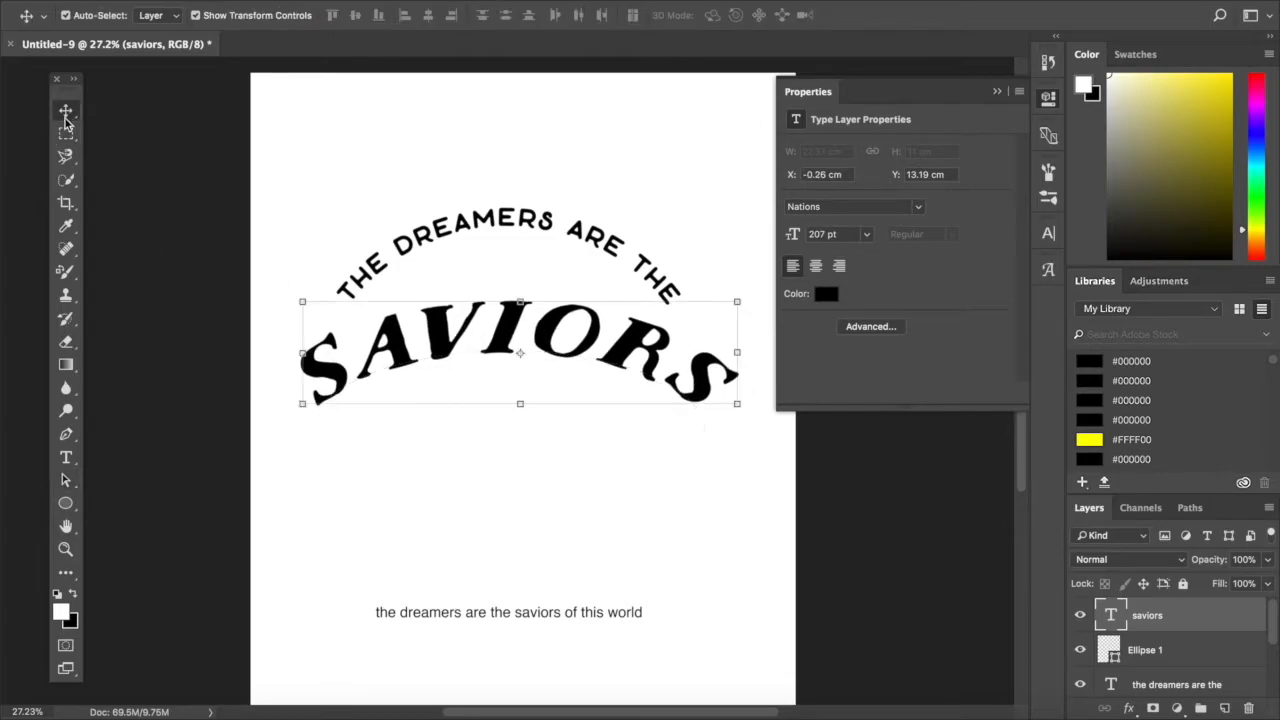
click(655, 491)
click(568, 358)
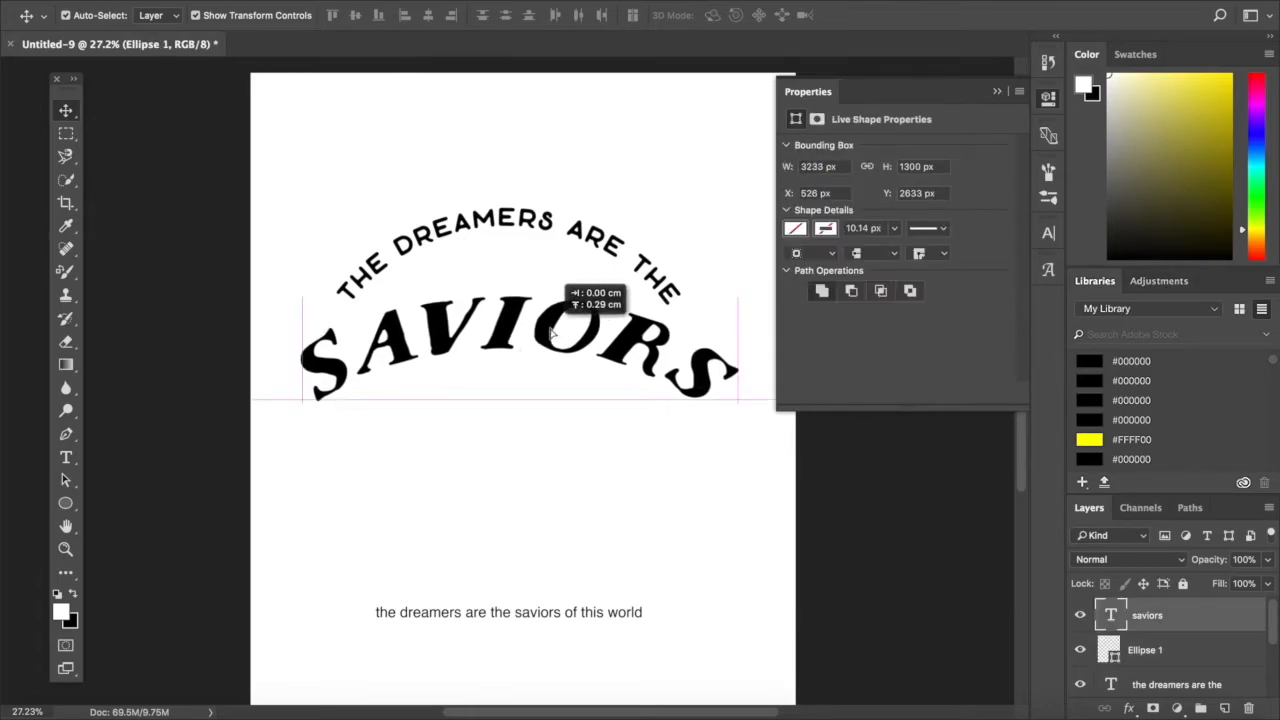
click(527, 224)
drag(531, 226, 533, 225)
click(740, 578)
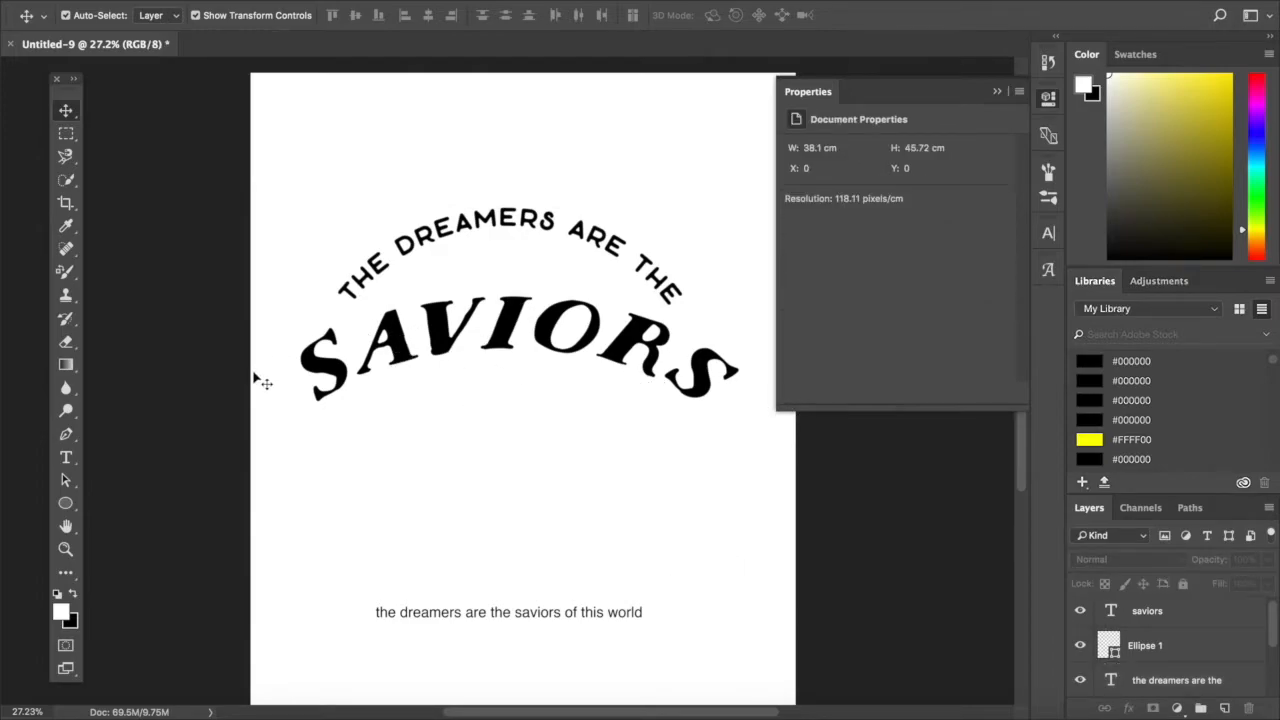
- Add a straight text line "of this world" in Everyday Sans Serif at 78 pt below "saviors"
click(70, 459)
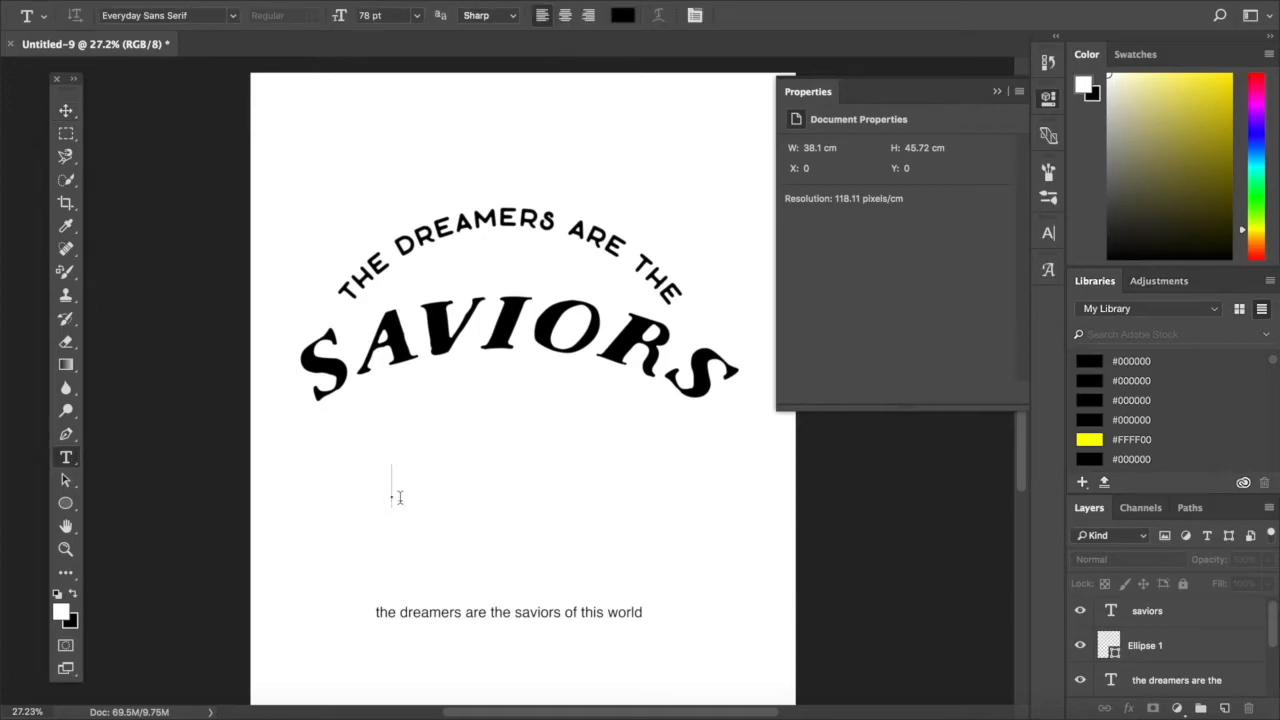
click(393, 494)
text(OF TH)
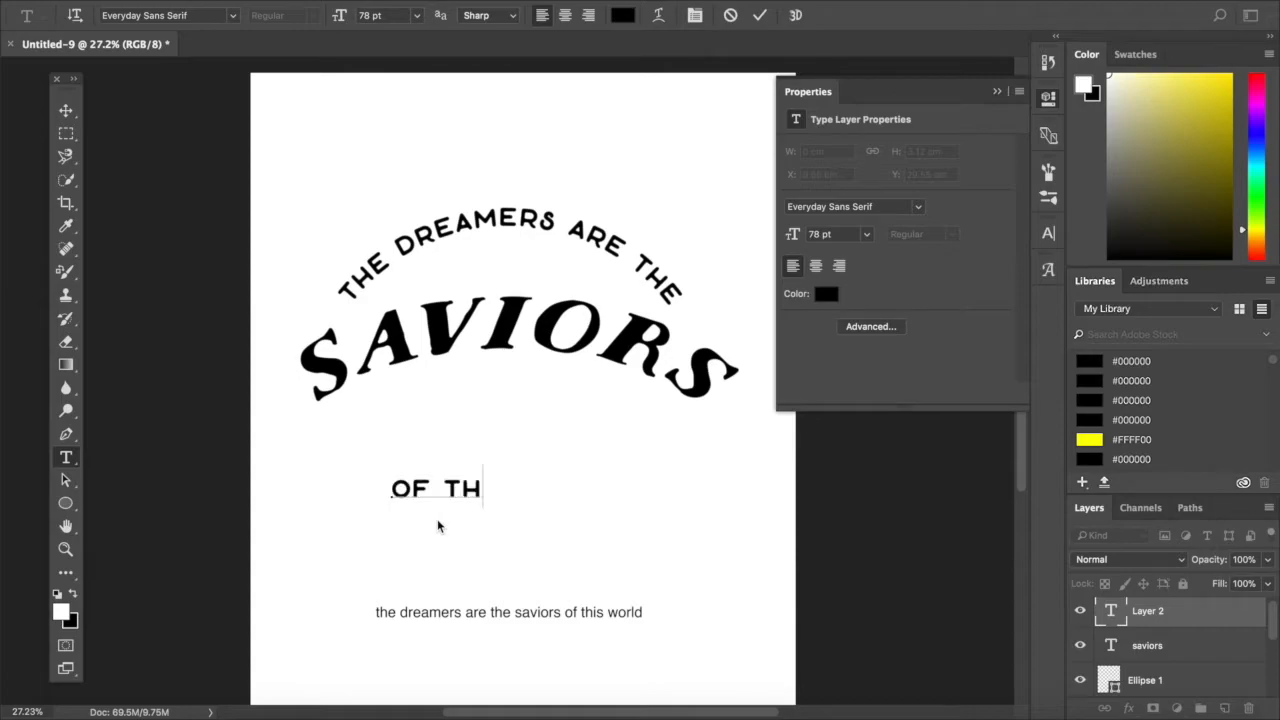
text(IS WORT)
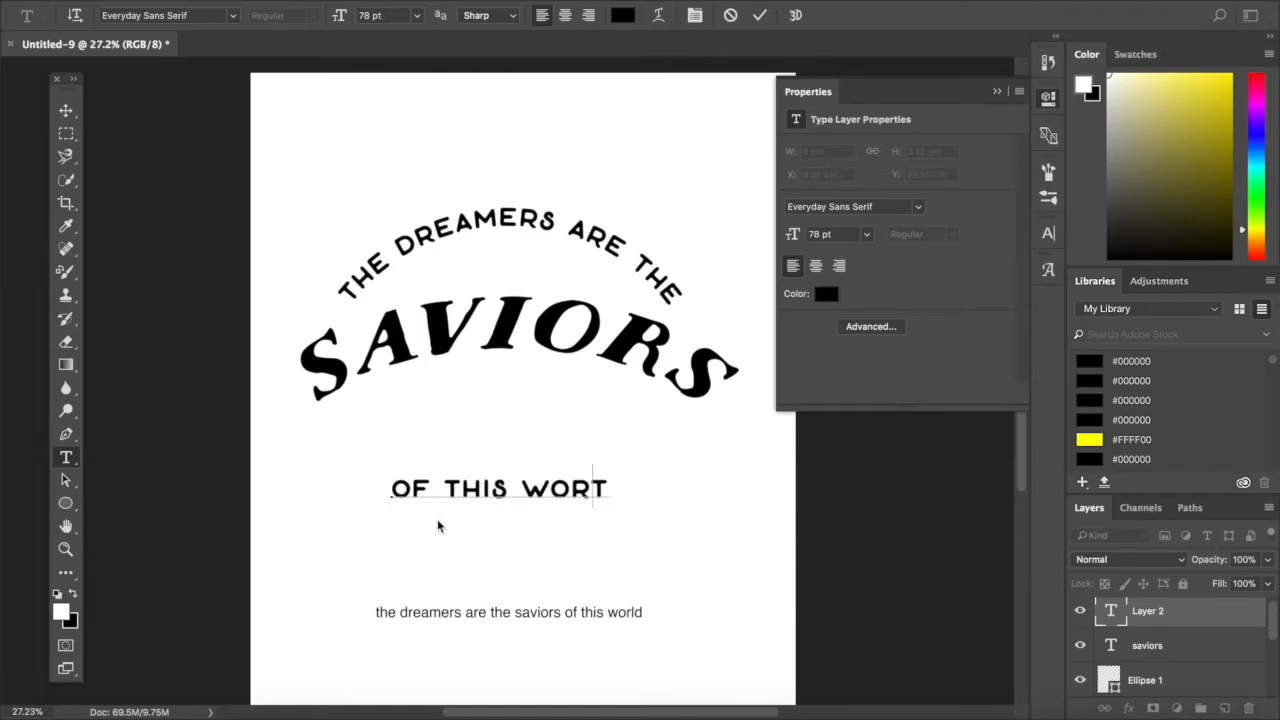
key(BackSpace)
text(LD)
click(66, 110)
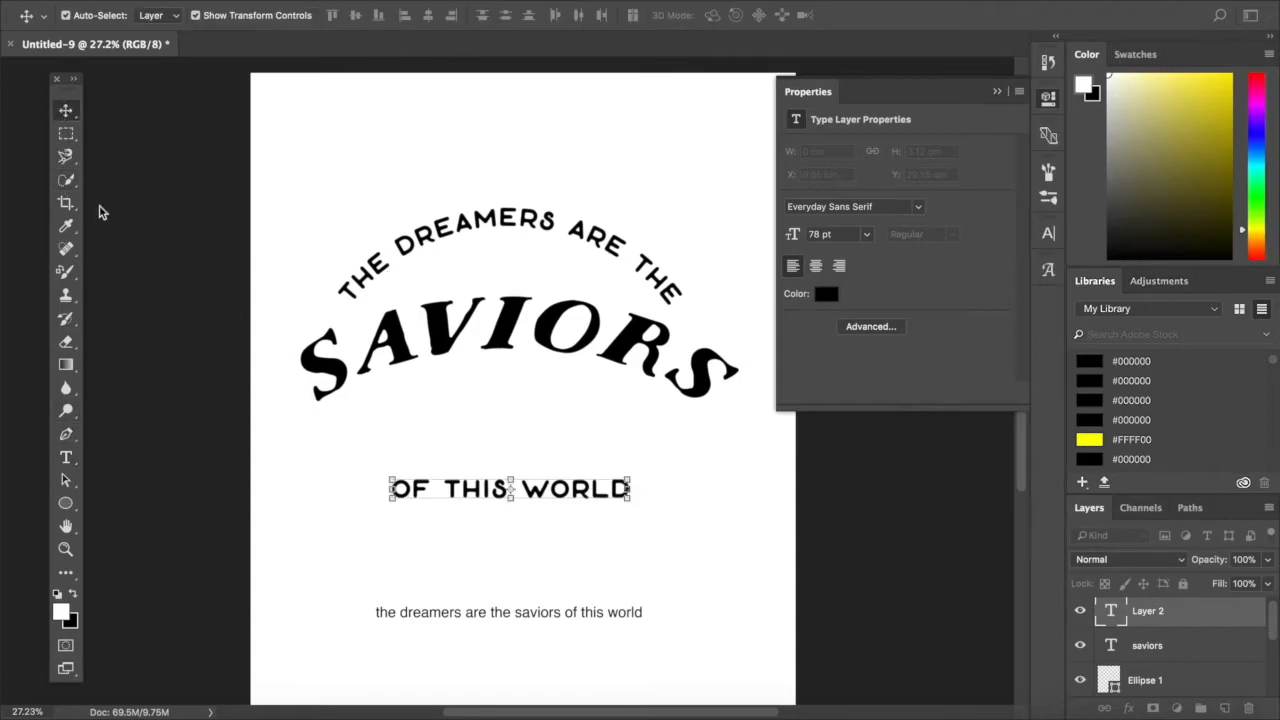
- Check the text size of the top curved line against that of the straight "of this world" line
click(68, 457)
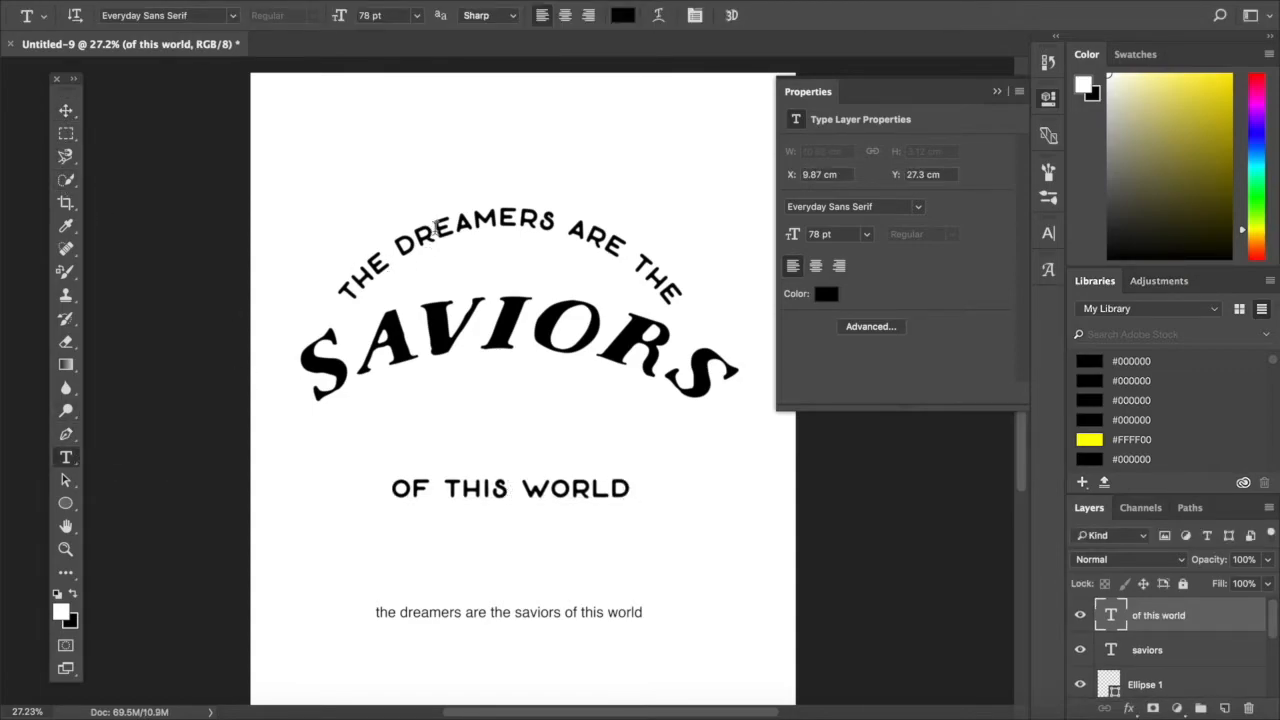
double_click(436, 228)
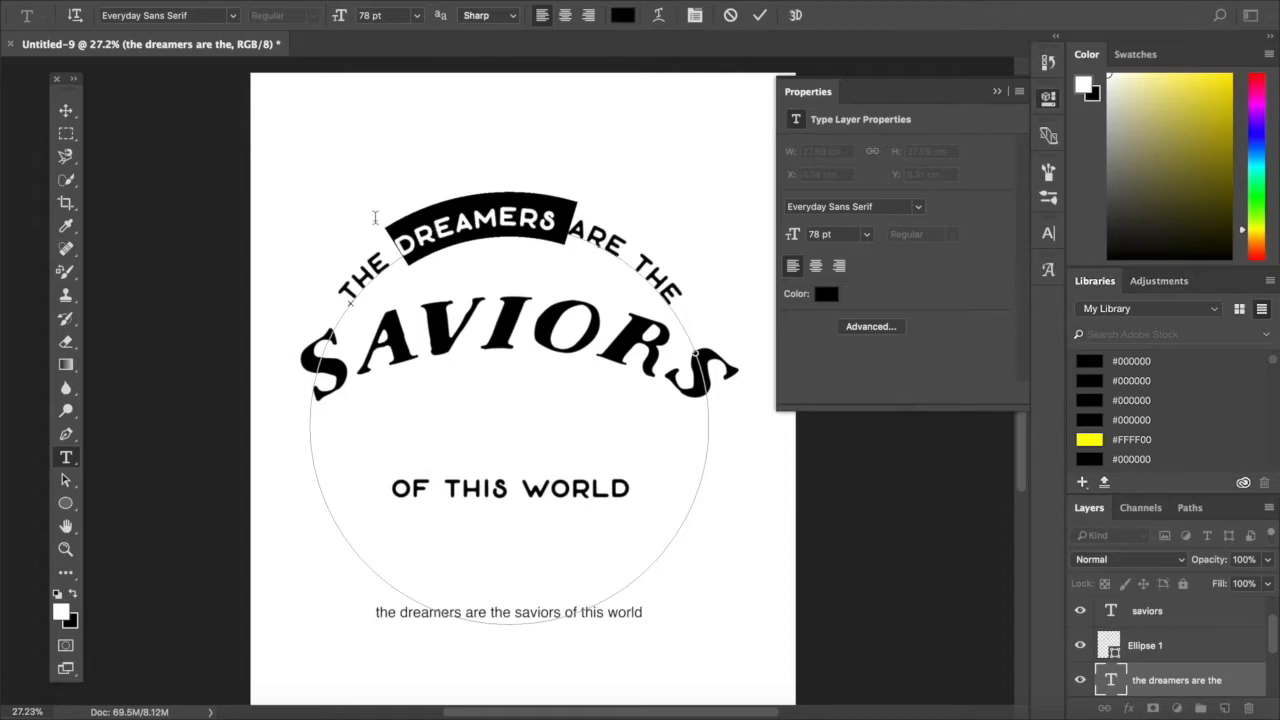
click(67, 112)
click(66, 457)
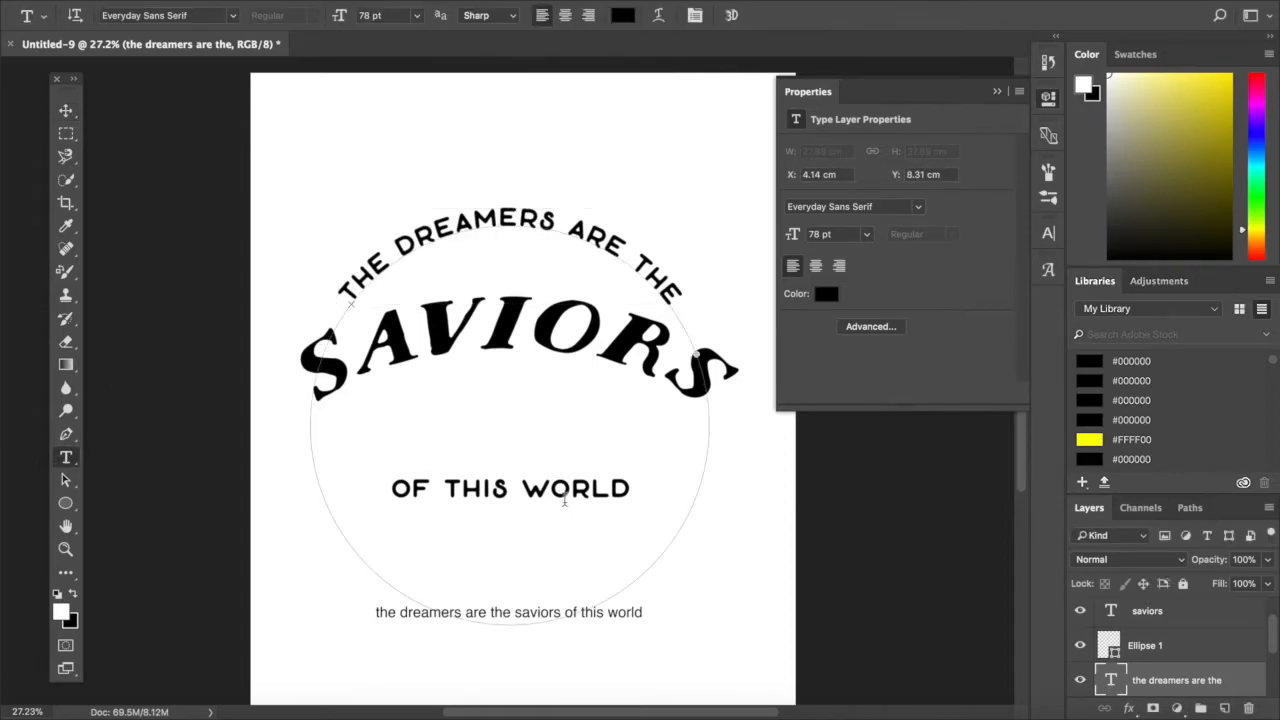
triple_click(535, 489)
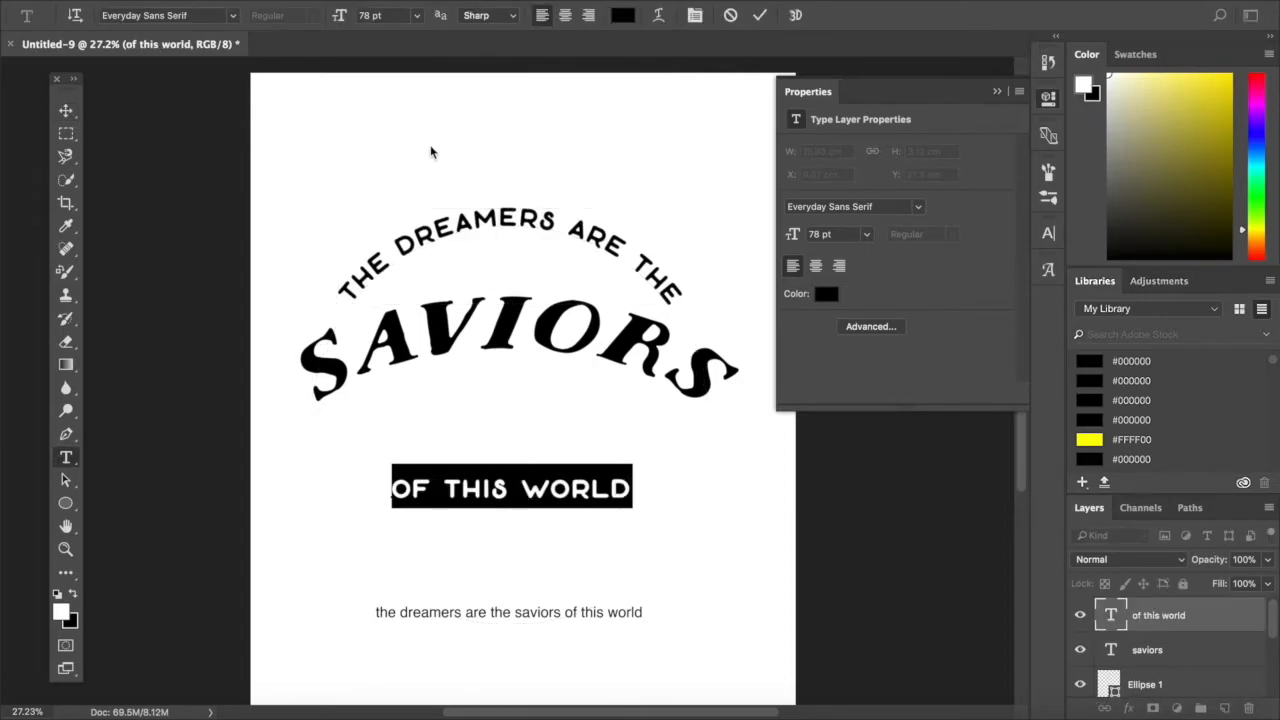
click(65, 111)
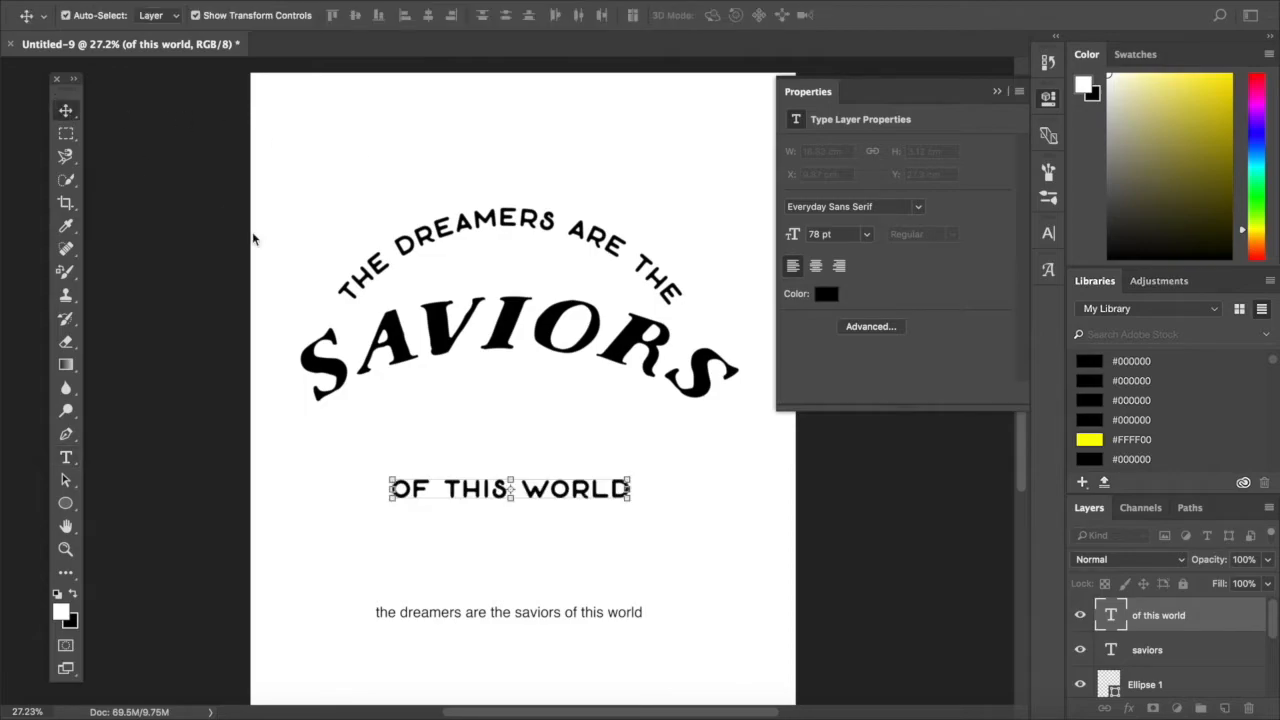
- Move the "of this world" line up to about X 9.57 cm, Y 21.2 cm, directly beneath "saviors"
drag(540, 492, 567, 416)
click(706, 612)
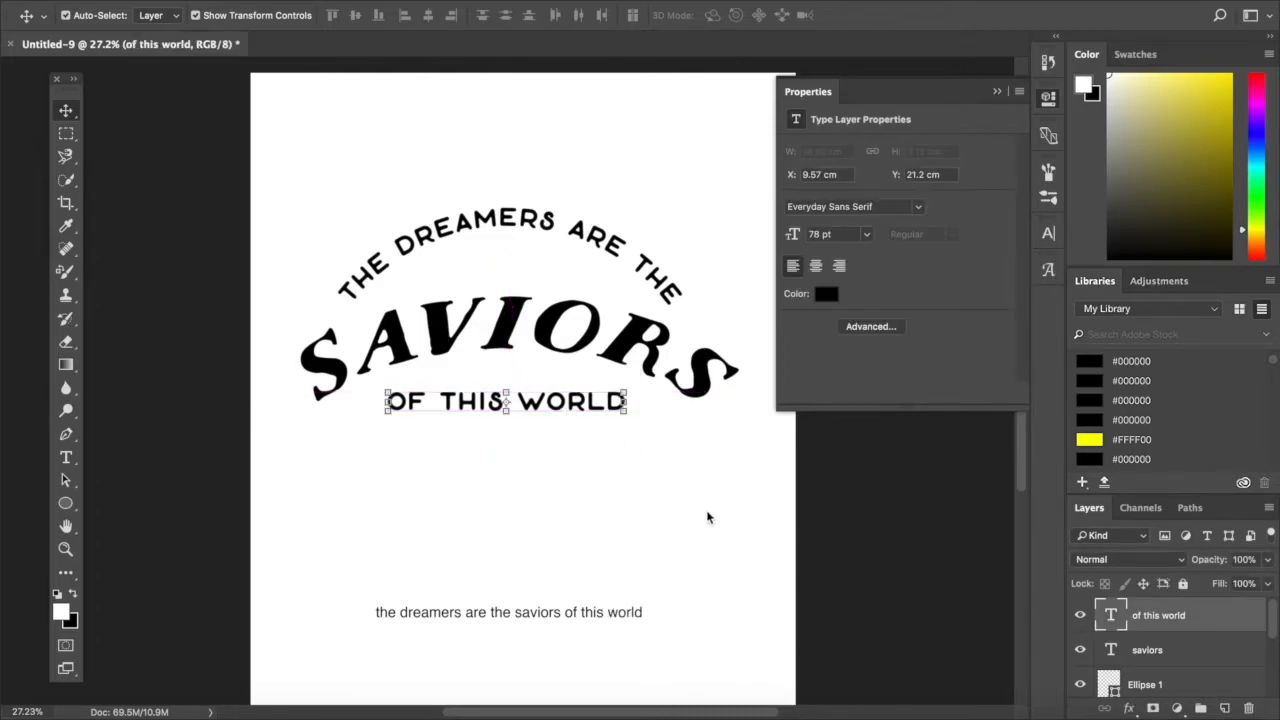
click(714, 518)
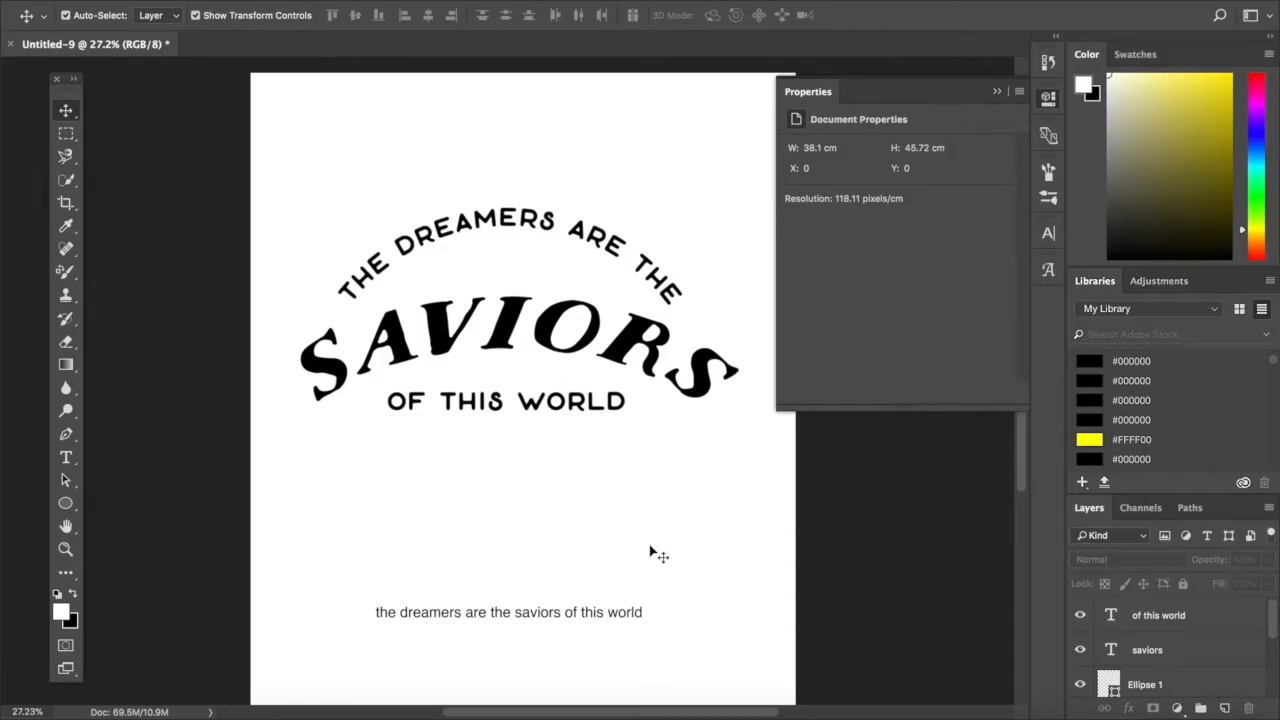
drag(650, 551, 528, 551)
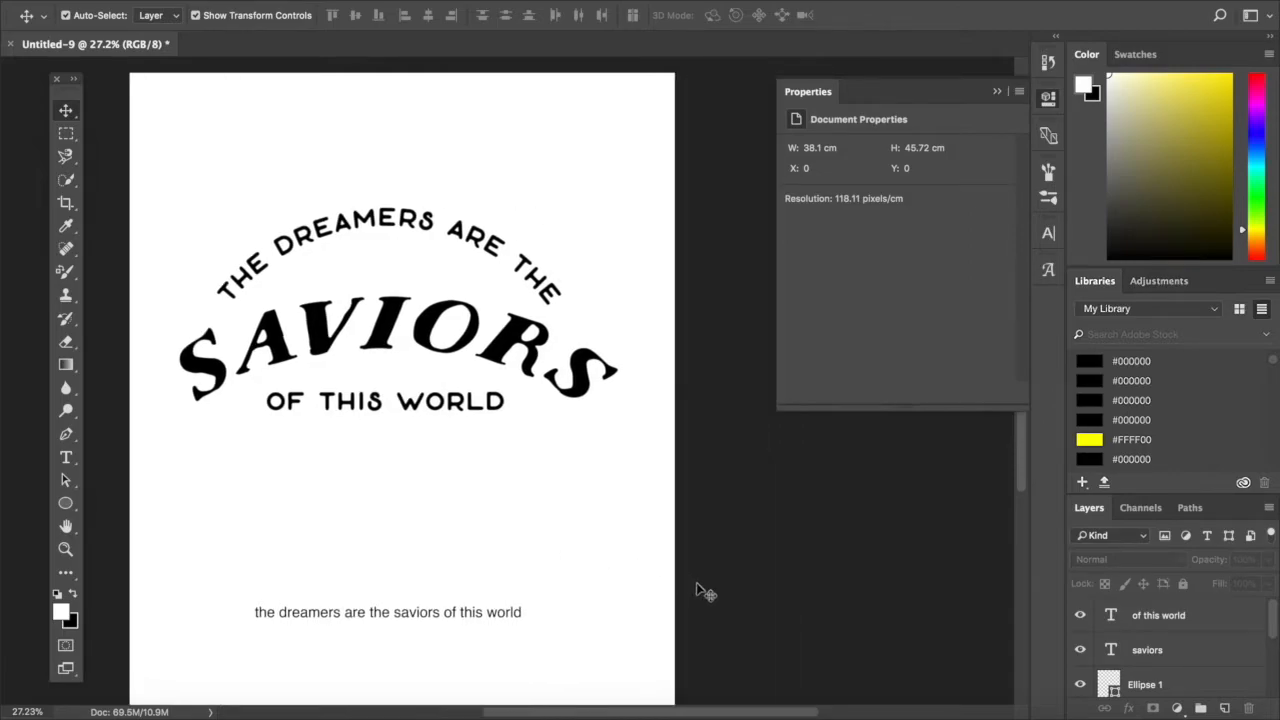
scroll(697, 590, left, 3)
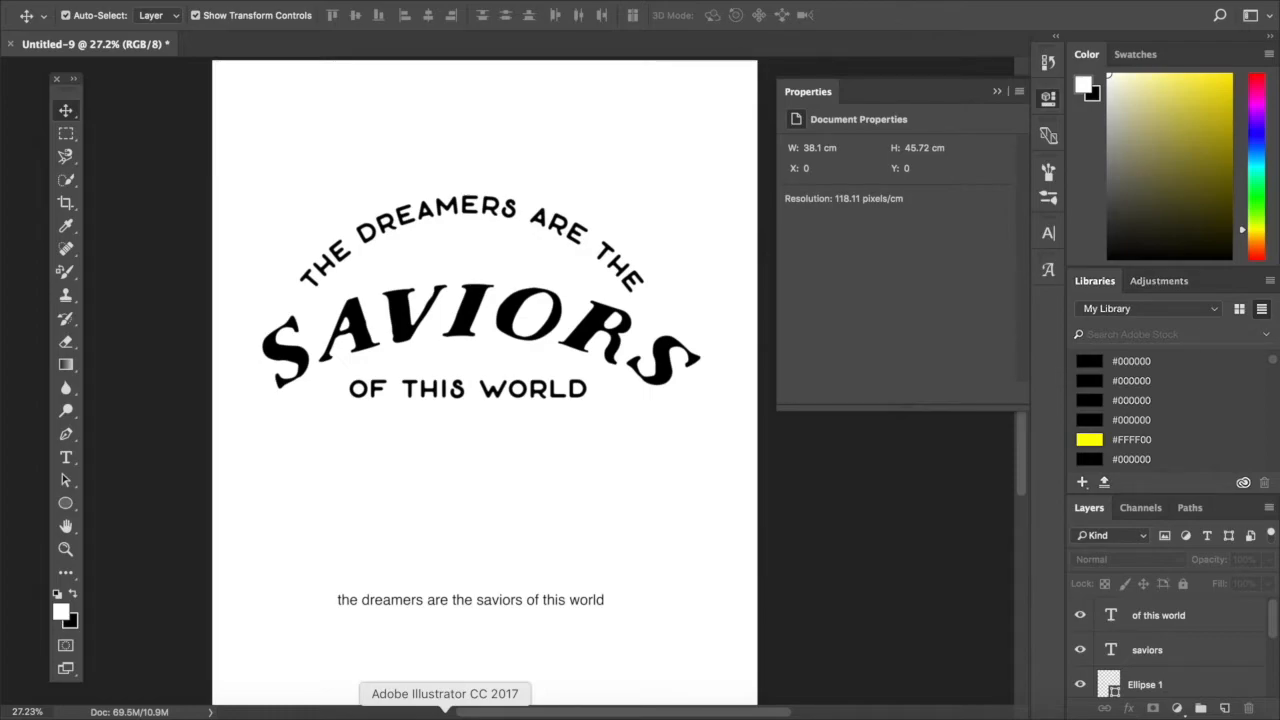
- Copy the three-tree graphic from Illustrator, paste it into the Photoshop design as pixels, and place it centred below "of this world"
click(445, 710)
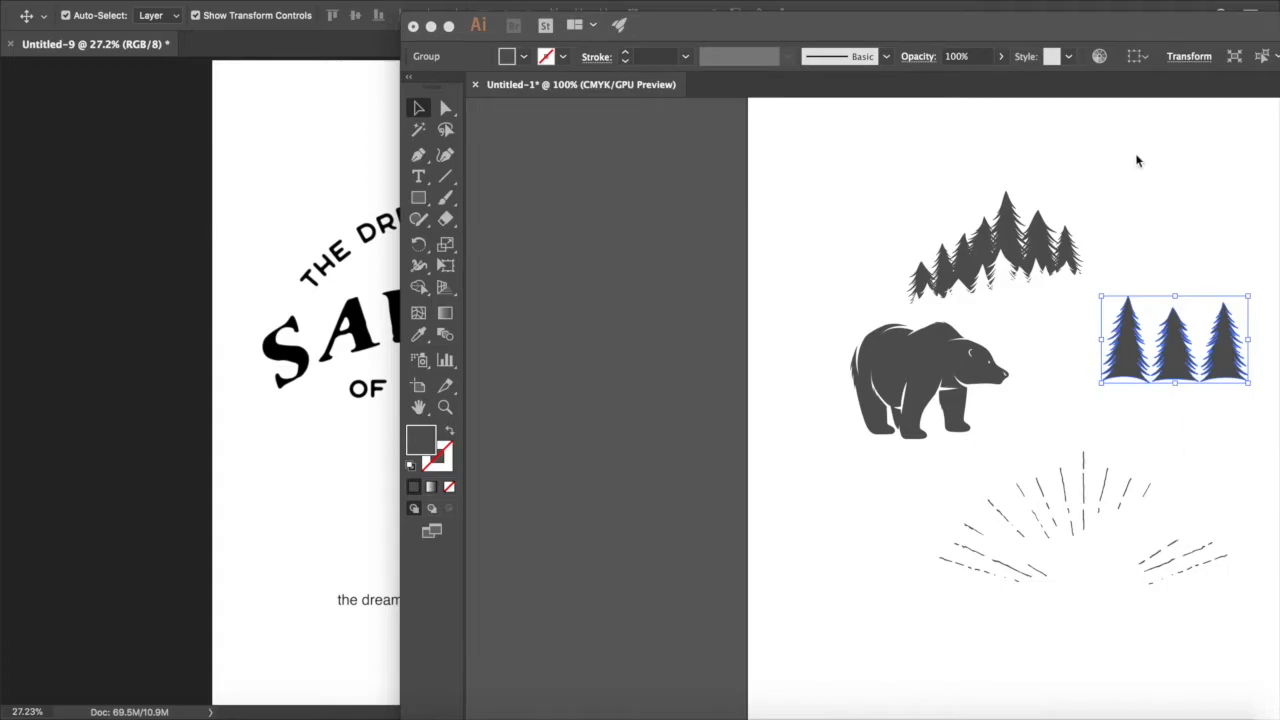
drag(1120, 37, 1091, 35)
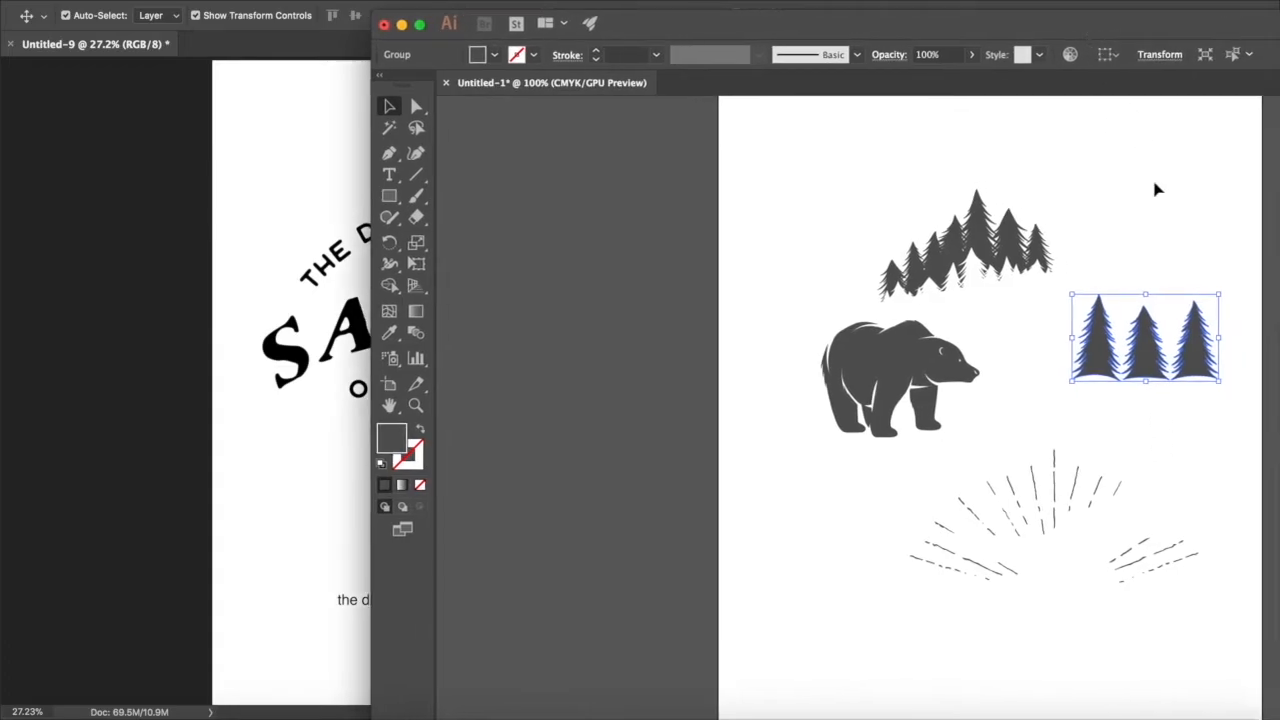
key(super+c)
click(307, 507)
key(super+v)
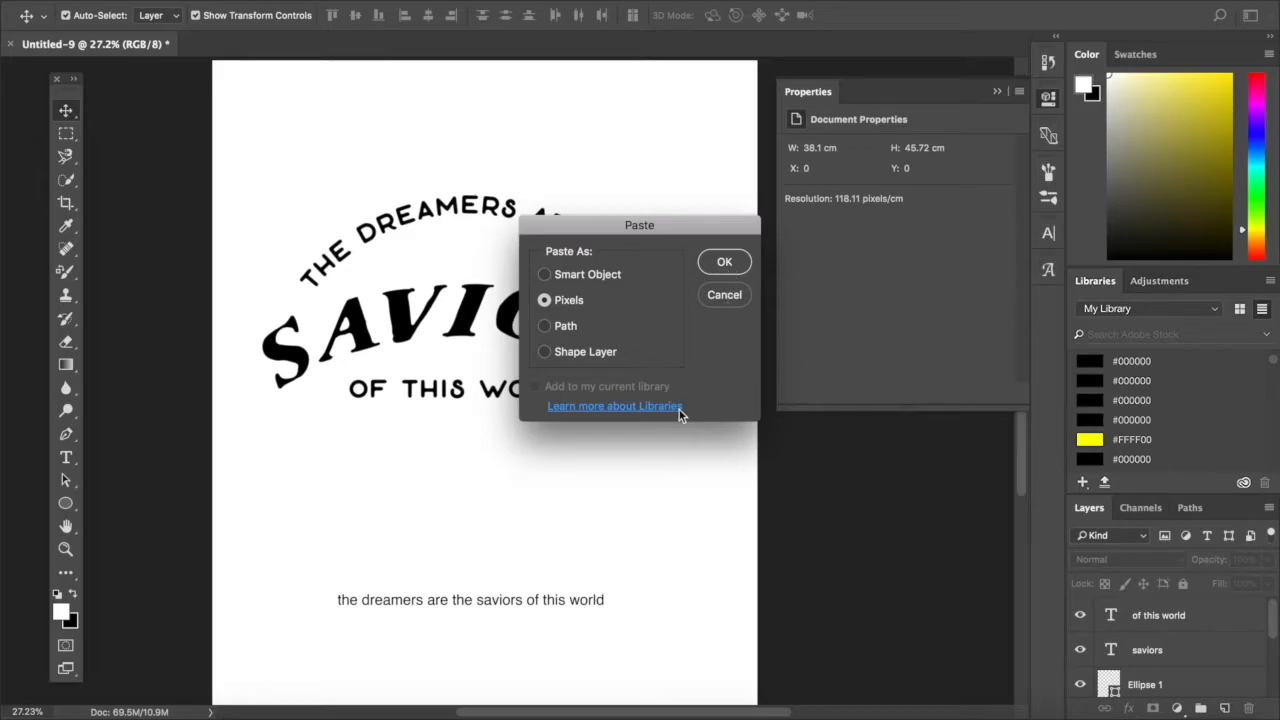
key(Return)
drag(510, 403, 490, 461)
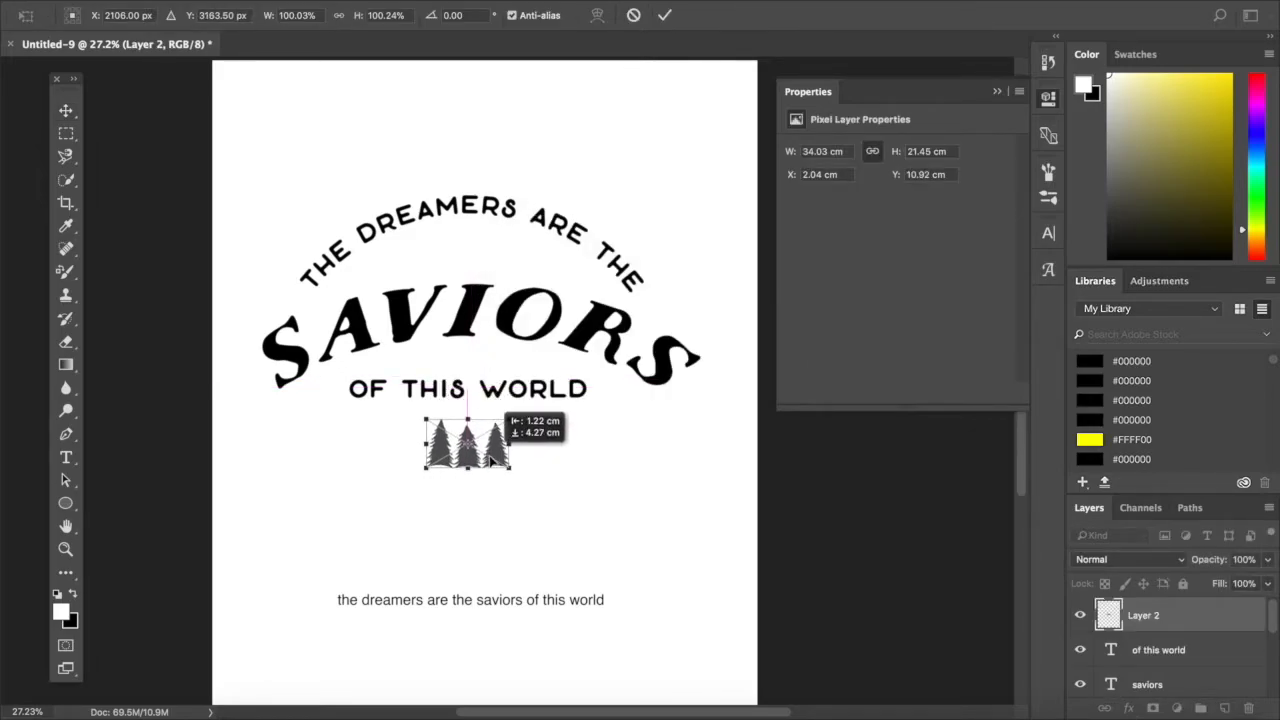
key(Return)
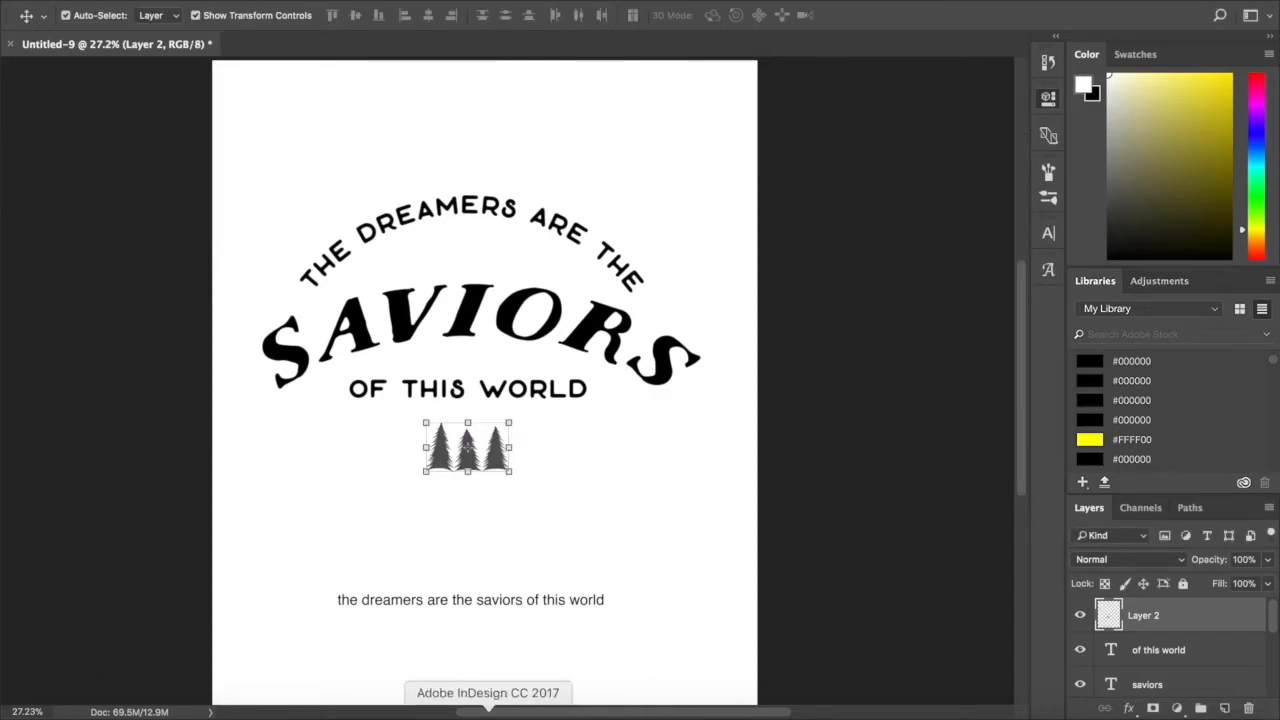
- Copy the sunburst rays graphic from Illustrator and paste it into the Photoshop design as pixels
click(457, 715)
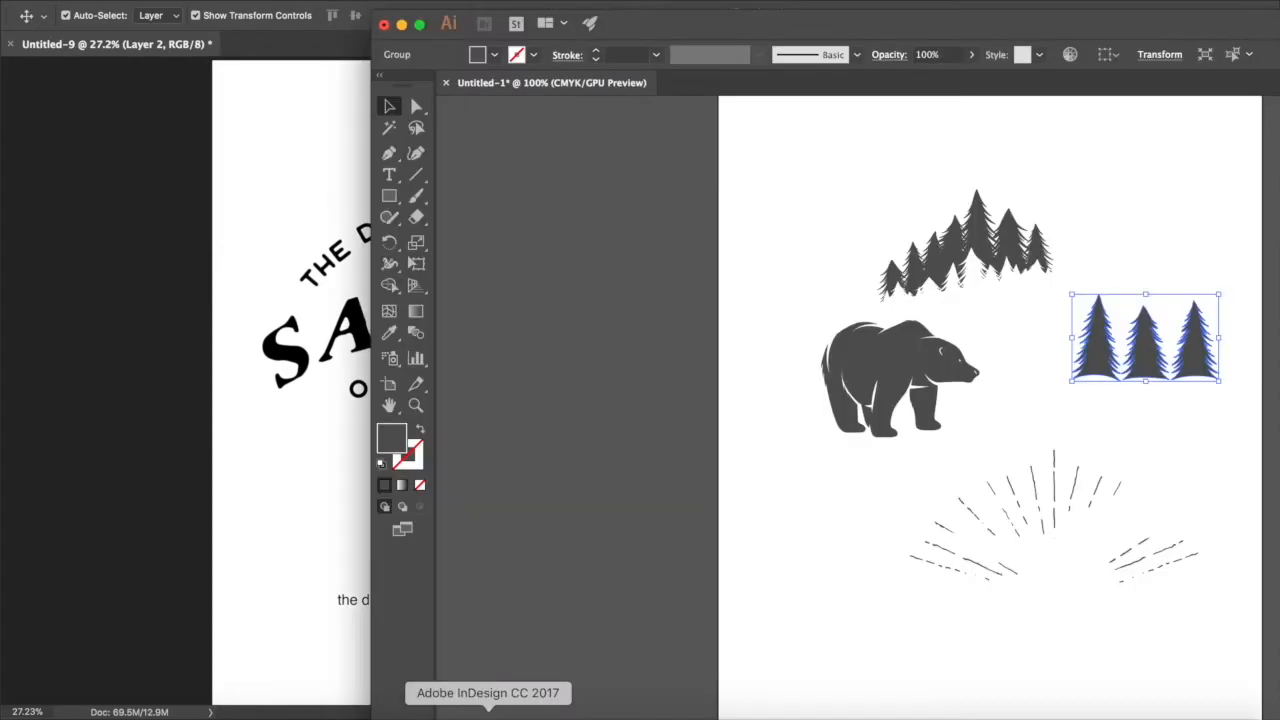
click(1008, 570)
key(super+c)
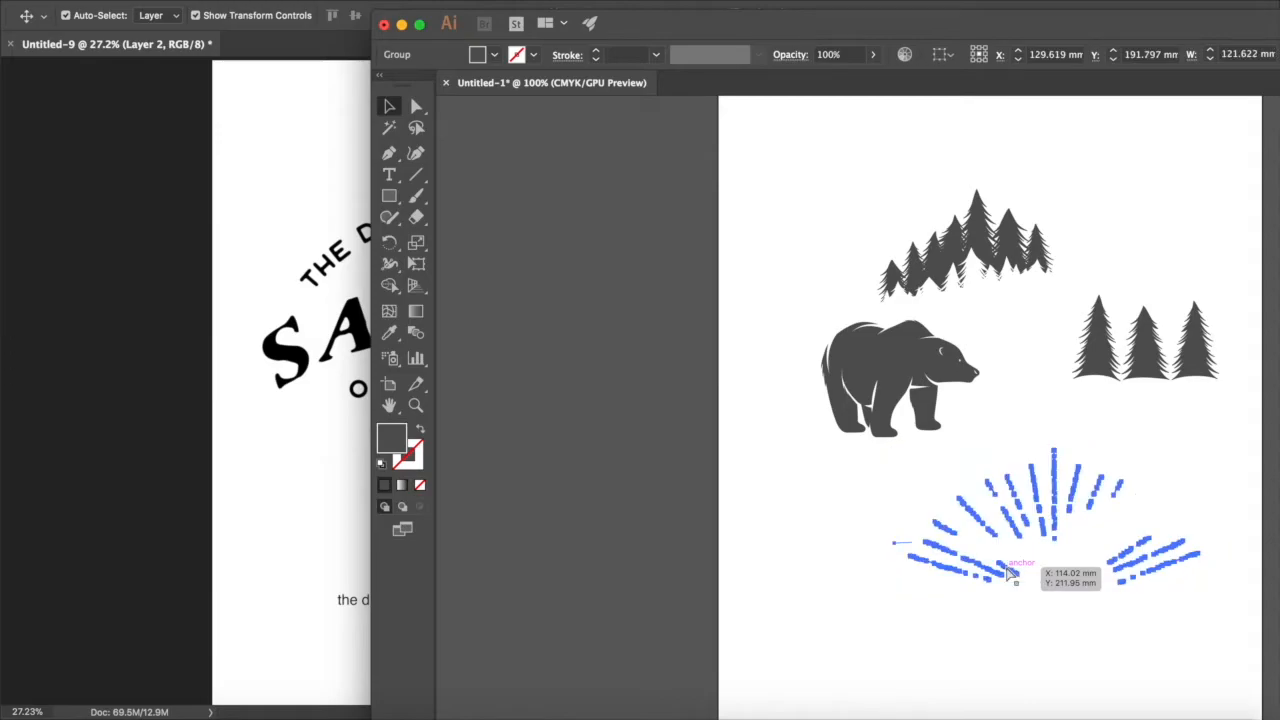
click(275, 473)
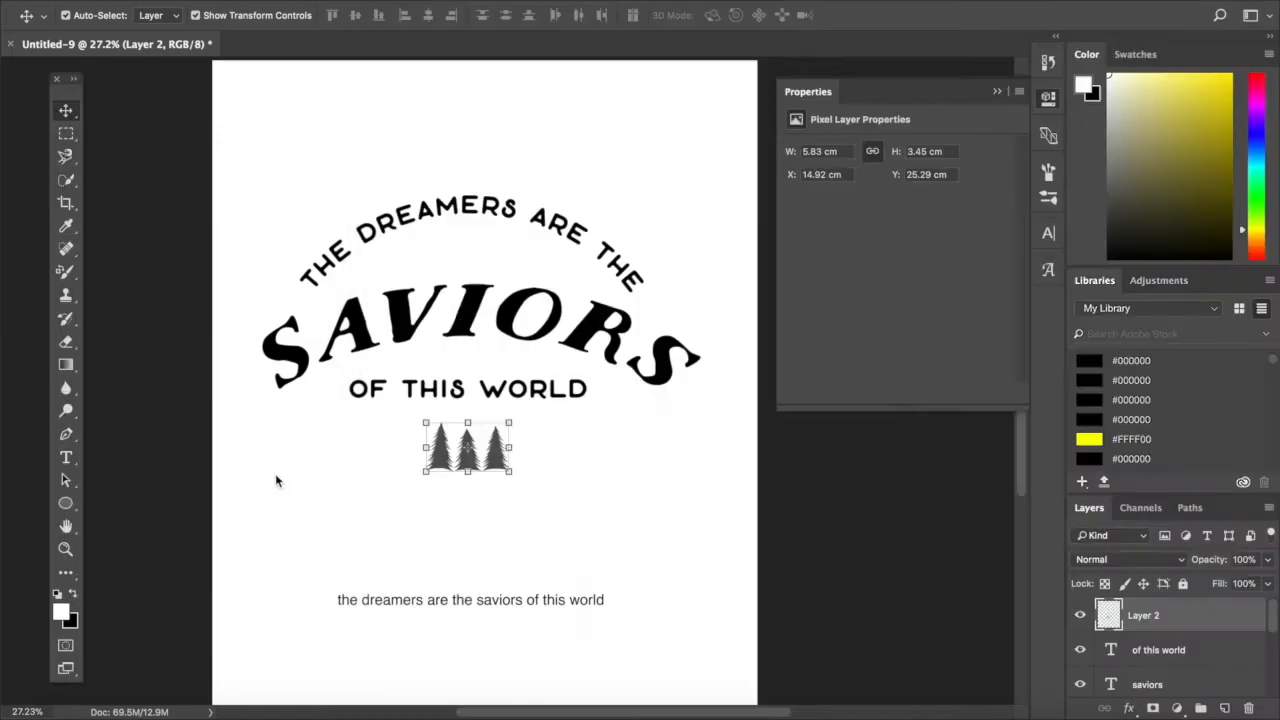
click(326, 437)
click(316, 186)
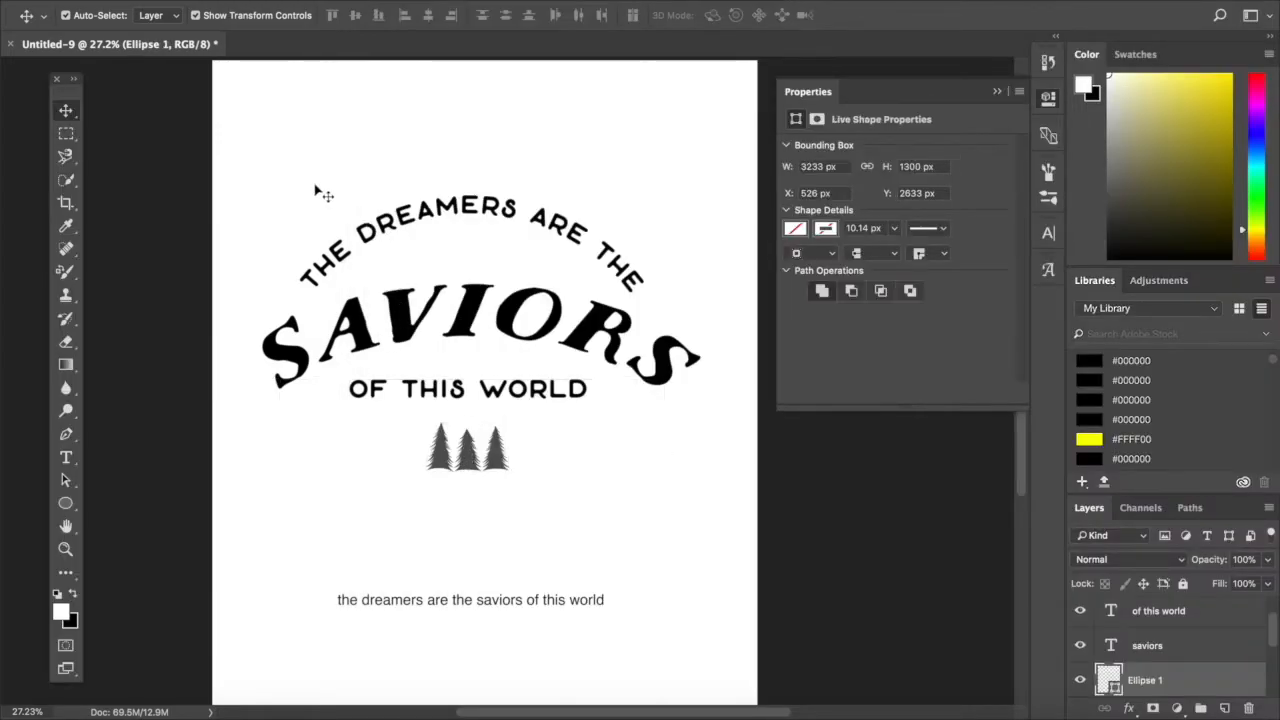
key(super+v)
click(726, 263)
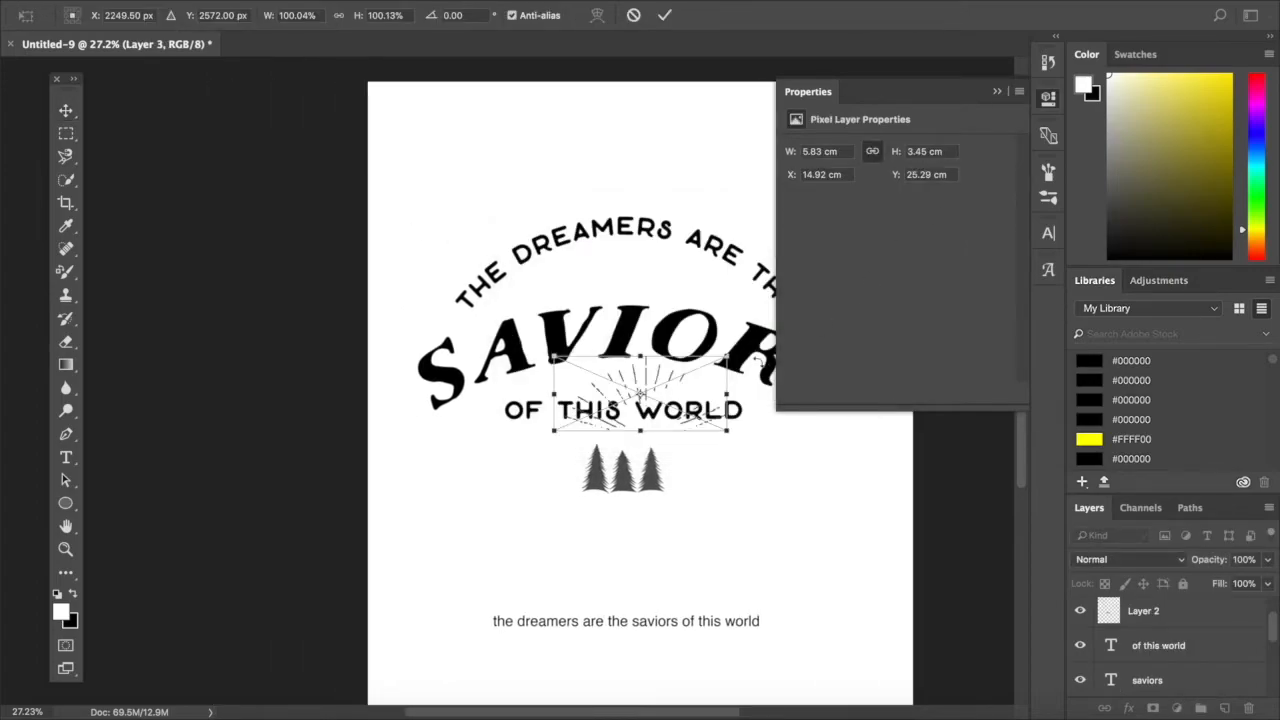
- Enlarge the sunburst rays to about 31 × 14.3 cm and centre them over "saviors" beneath the top curved line
scroll(686, 279, right, 5)
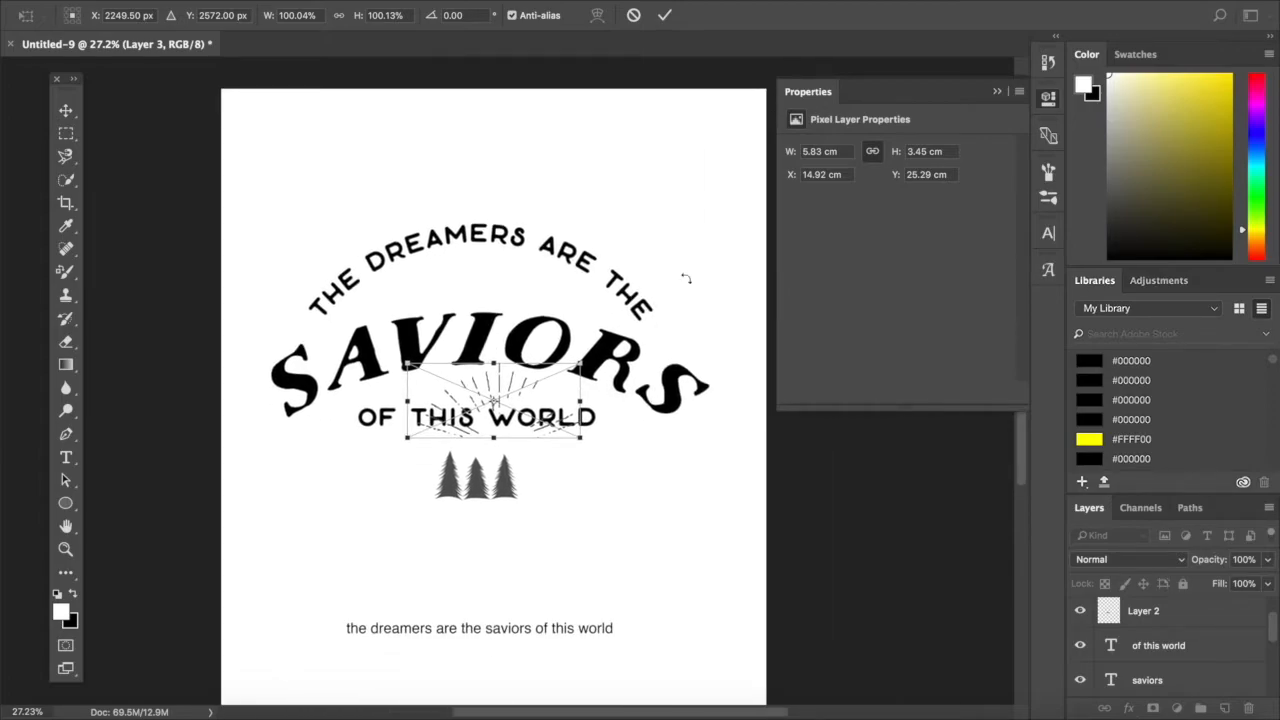
drag(578, 362, 888, 276)
drag(660, 345, 483, 217)
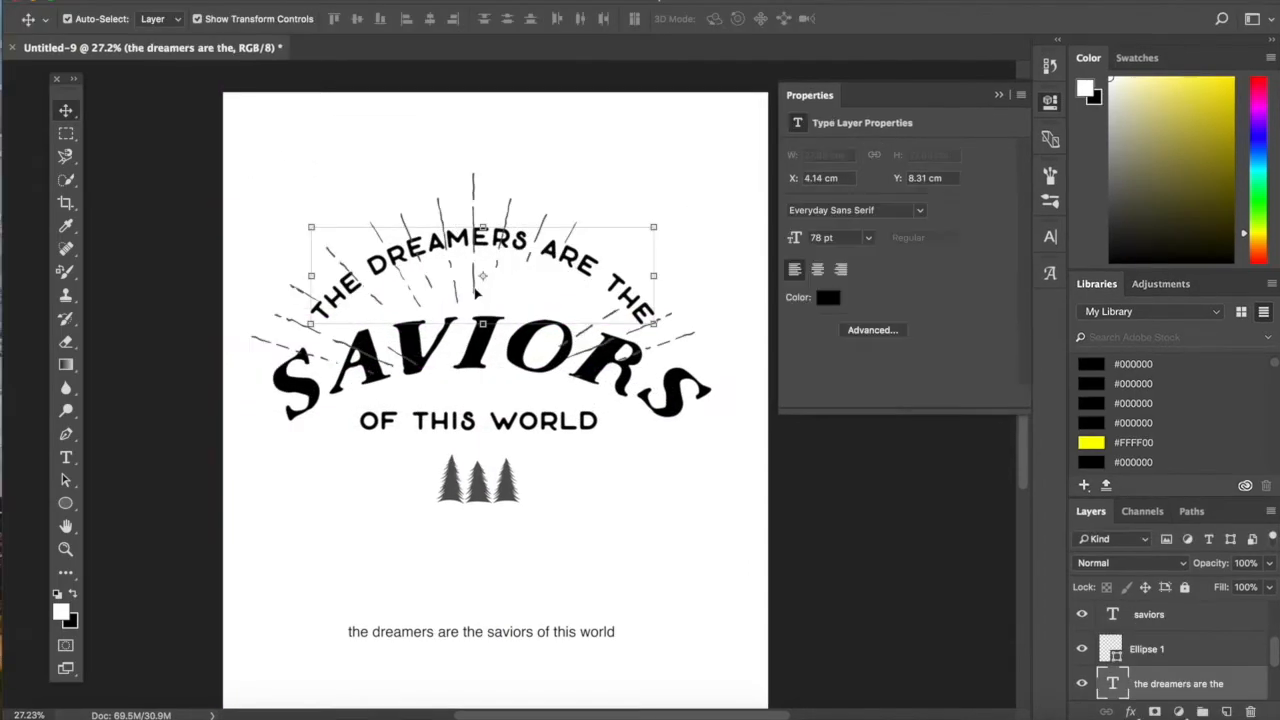
drag(475, 286, 505, 378)
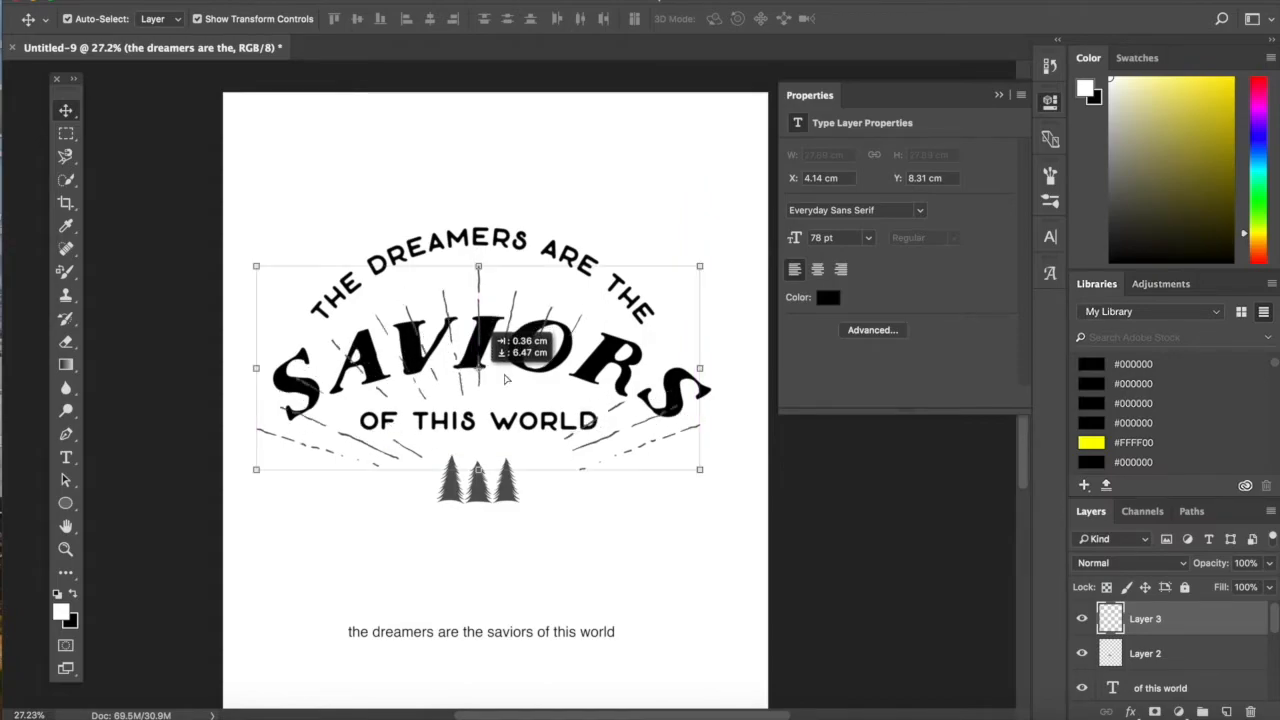
click(655, 229)
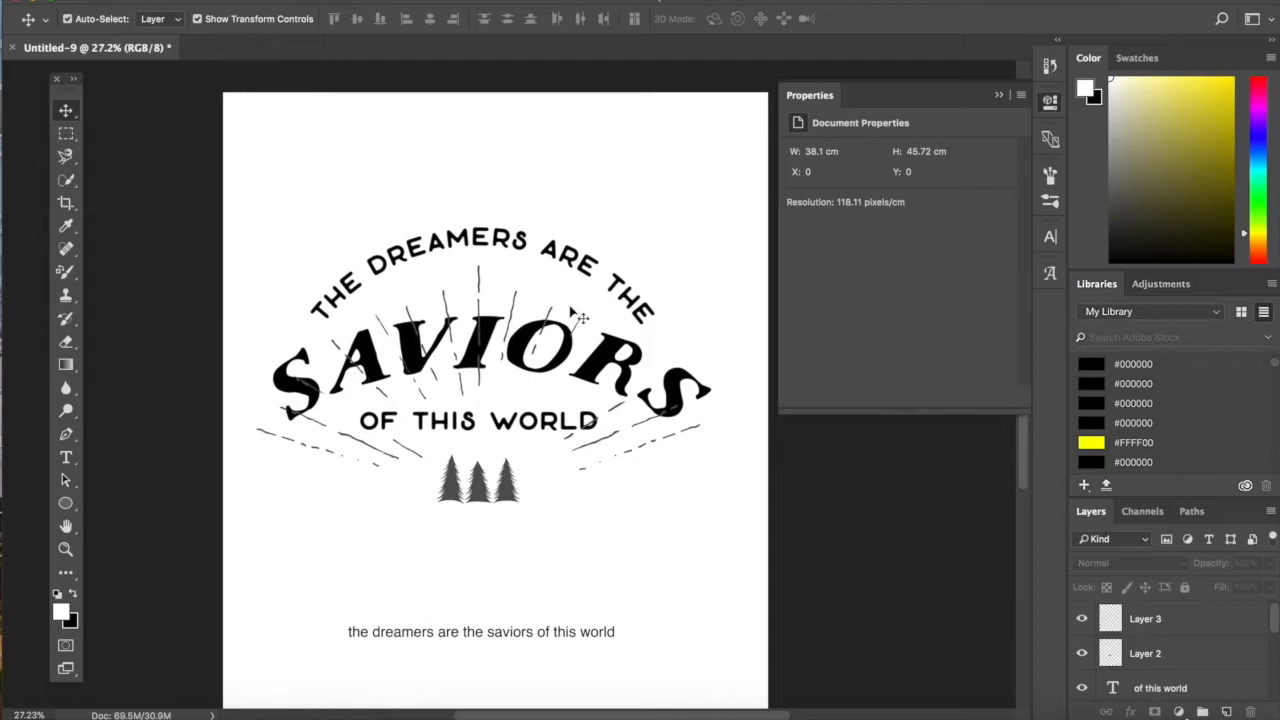
- Tighten the layout by nudging the top curved line down and both "of this world" and the trees slightly up
drag(541, 250, 540, 260)
drag(515, 421, 516, 413)
click(510, 487)
drag(502, 478, 507, 469)
click(644, 535)
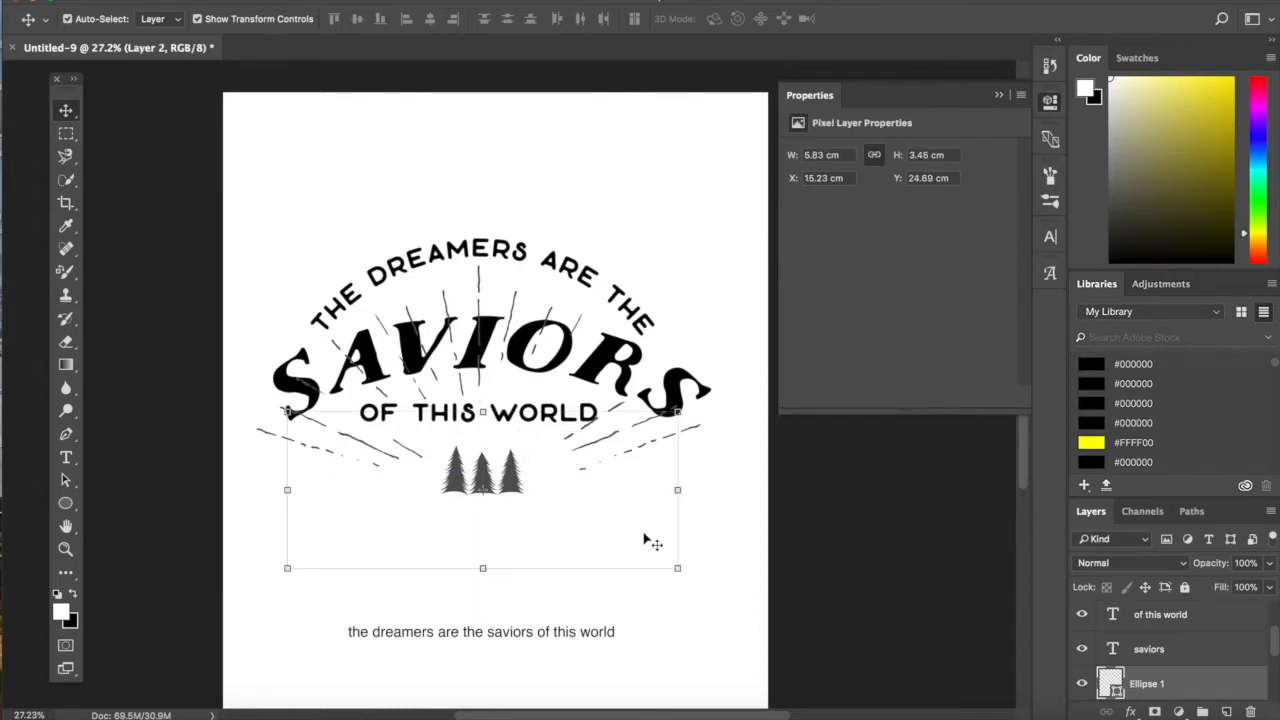
- Add a straight text line "since" in the Nations font at 78 pt below the trees
click(65, 457)
click(286, 549)
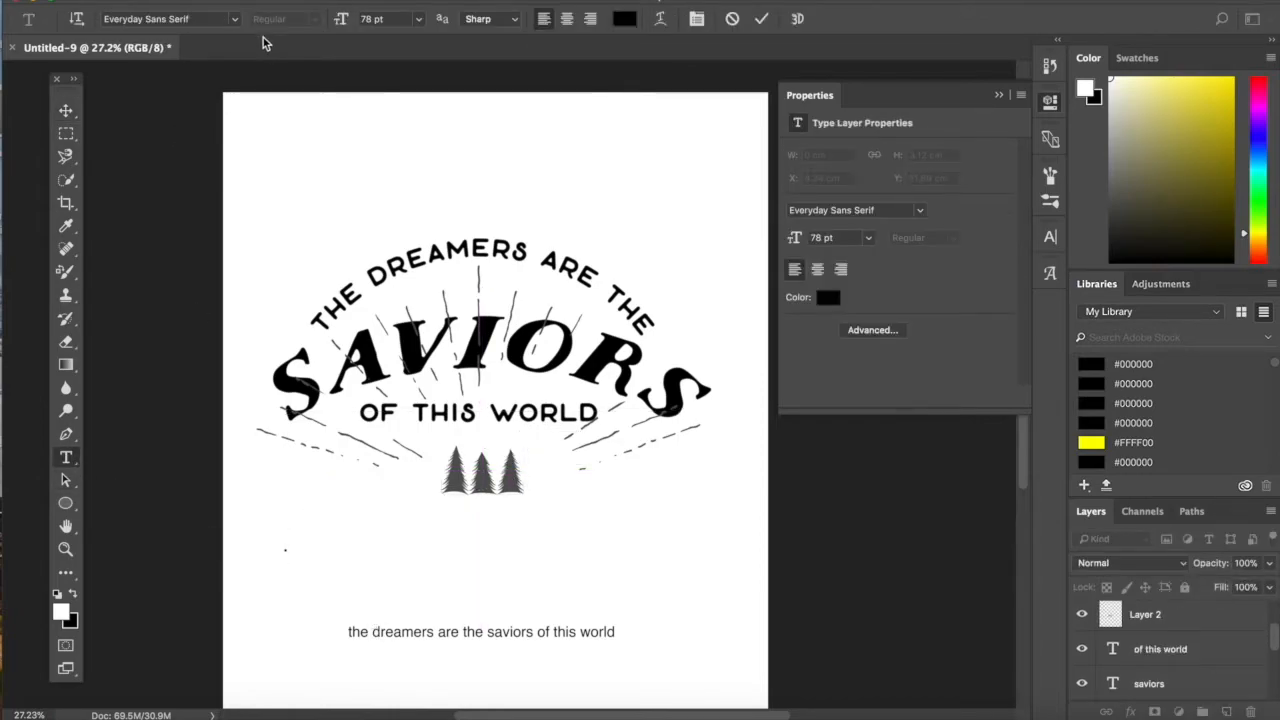
click(238, 19)
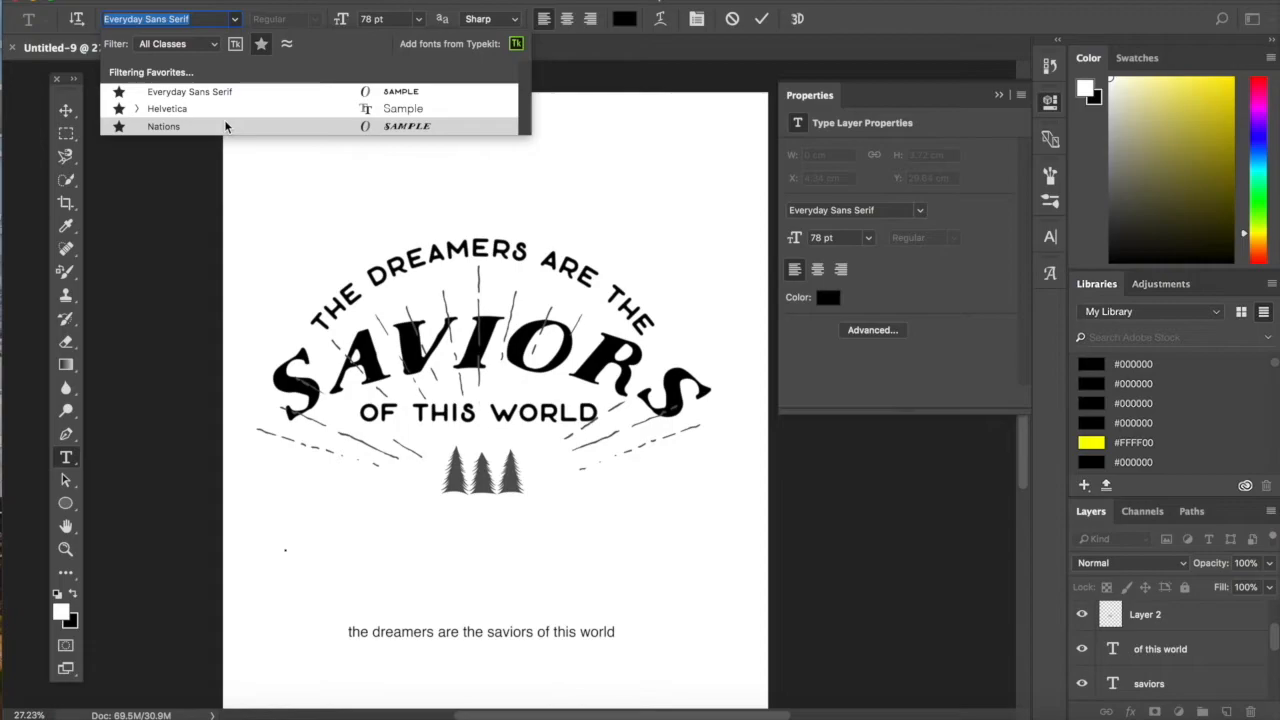
click(163, 126)
text(S)
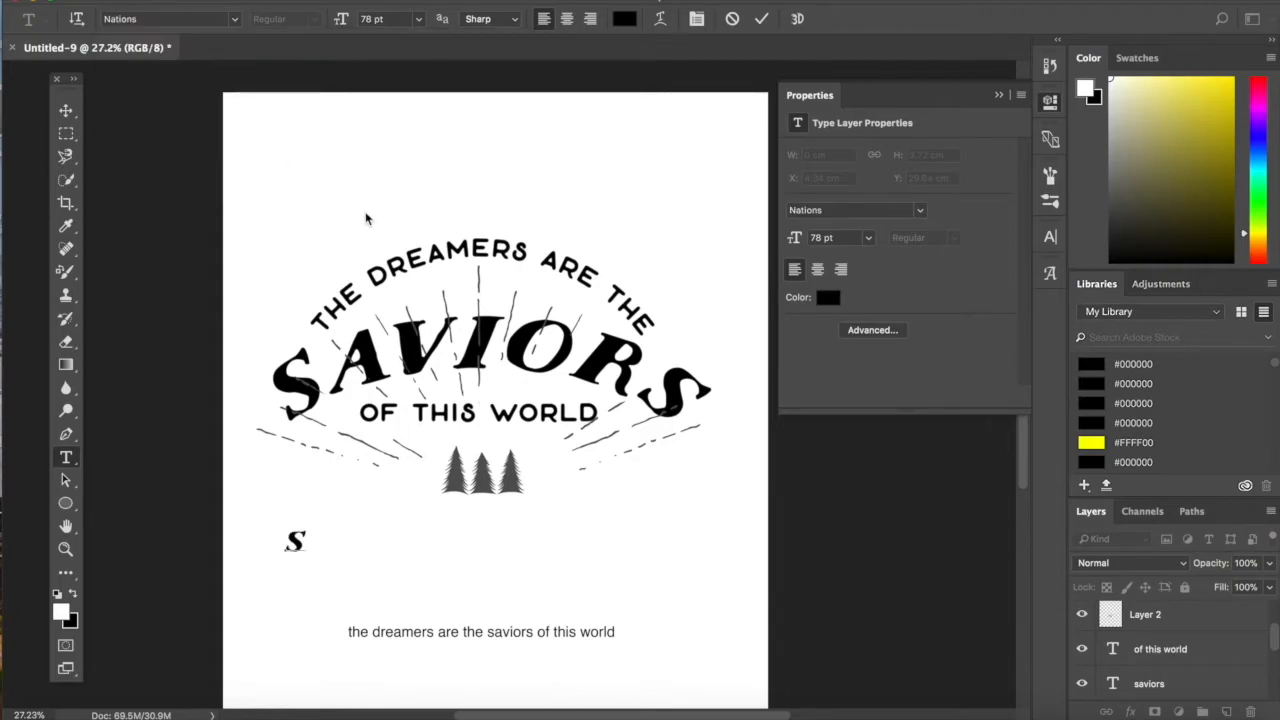
text(INCE)
key(ctrl+Return)
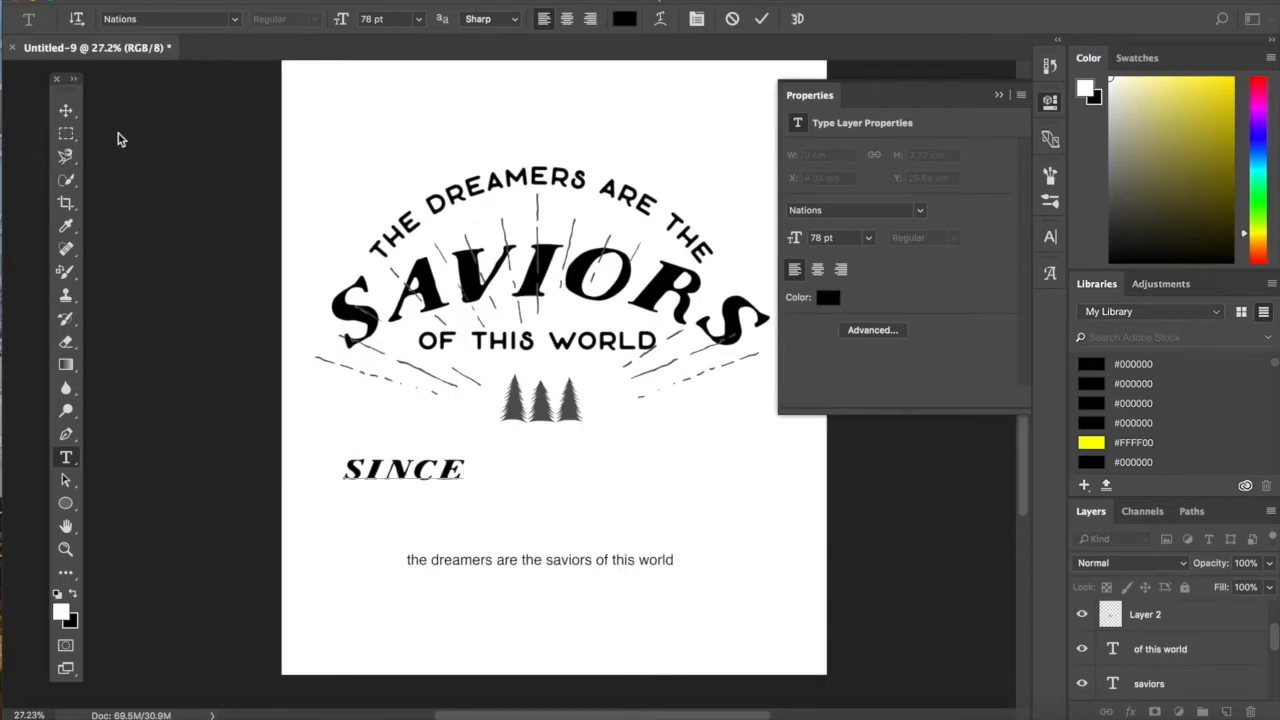
key(v)
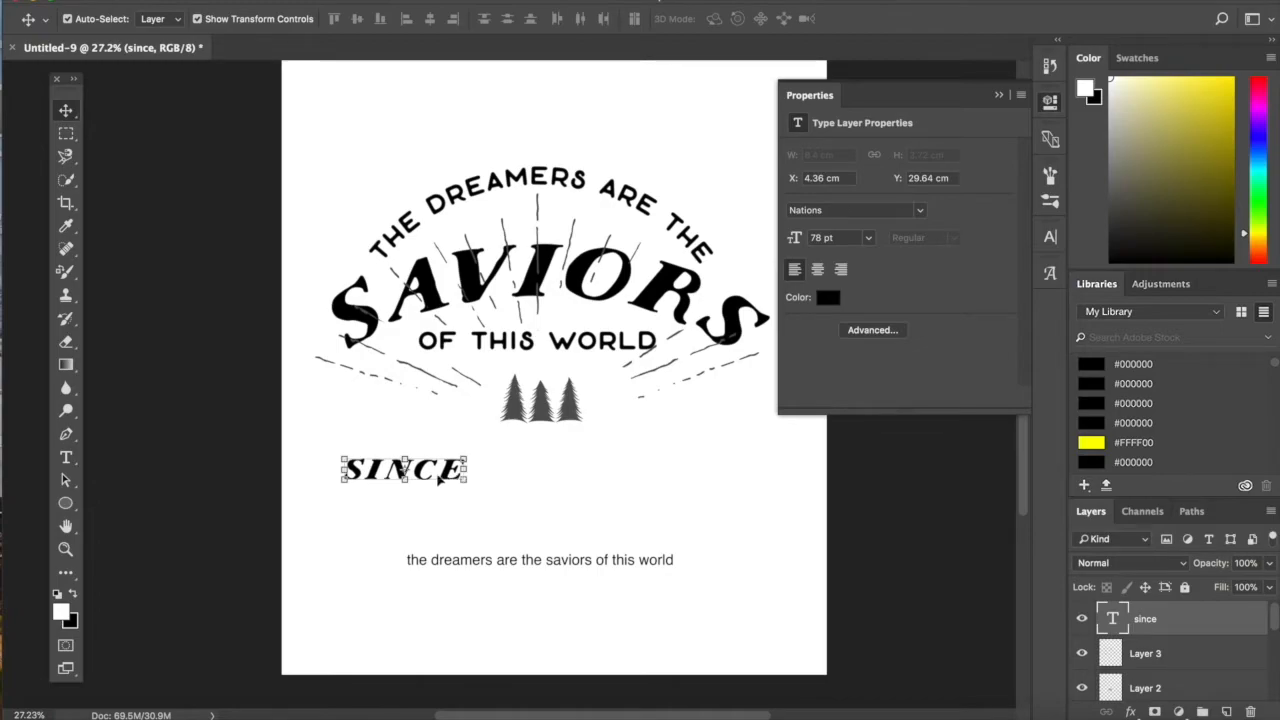
- Reduce the size of the word "since" to 38 pt
click(65, 457)
double_click(428, 464)
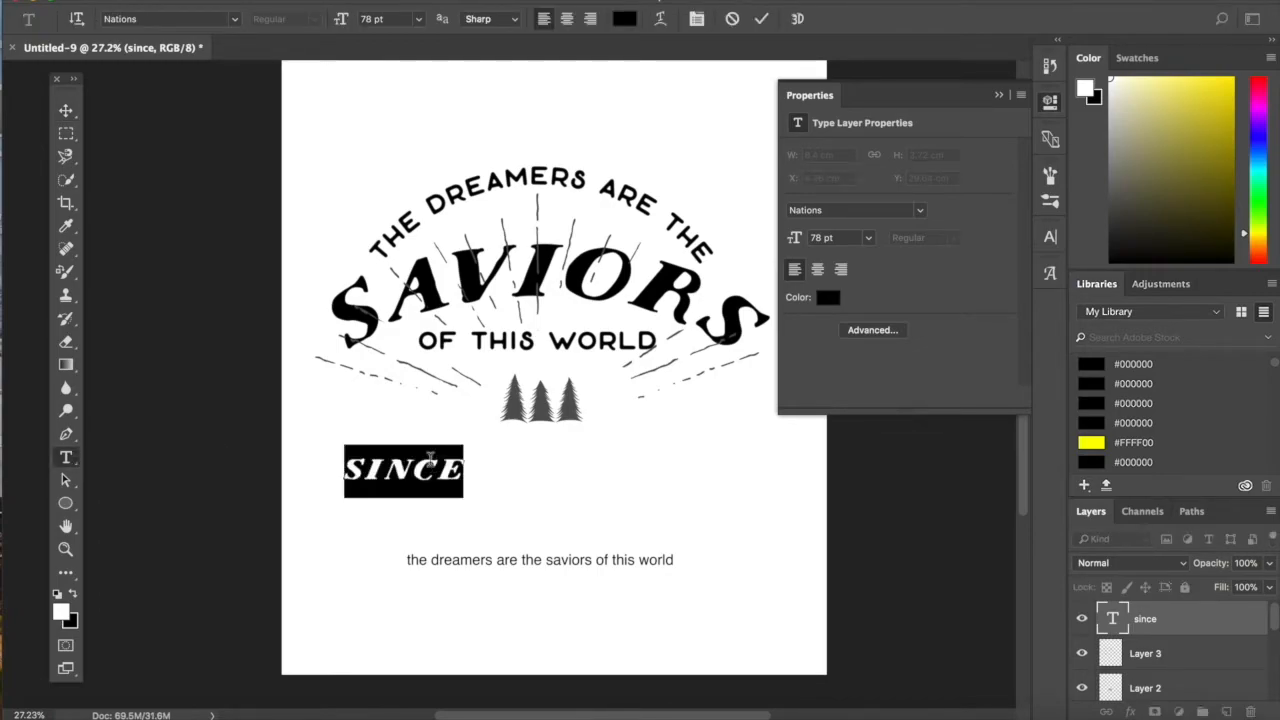
key(Down)
key(Down)
key(Down)
key(Down)
key(Down)
key(Down)
key(Down)
key(Down)
key(Down)
key(Down)
key(Down)
key(Down)
key(Down)
key(Down)
key(Down)
key(Down)
key(Down)
key(Down)
key(Down)
key(Down)
key(Down)
key(Down)
key(Down)
key(Down)
key(Down)
key(Down)
key(Down)
key(Down)
key(Down)
key(Down)
key(Down)
key(Down)
key(Down)
key(Down)
key(Down)
key(Down)
key(Down)
key(Down)
key(Down)
key(Down)
click(65, 110)
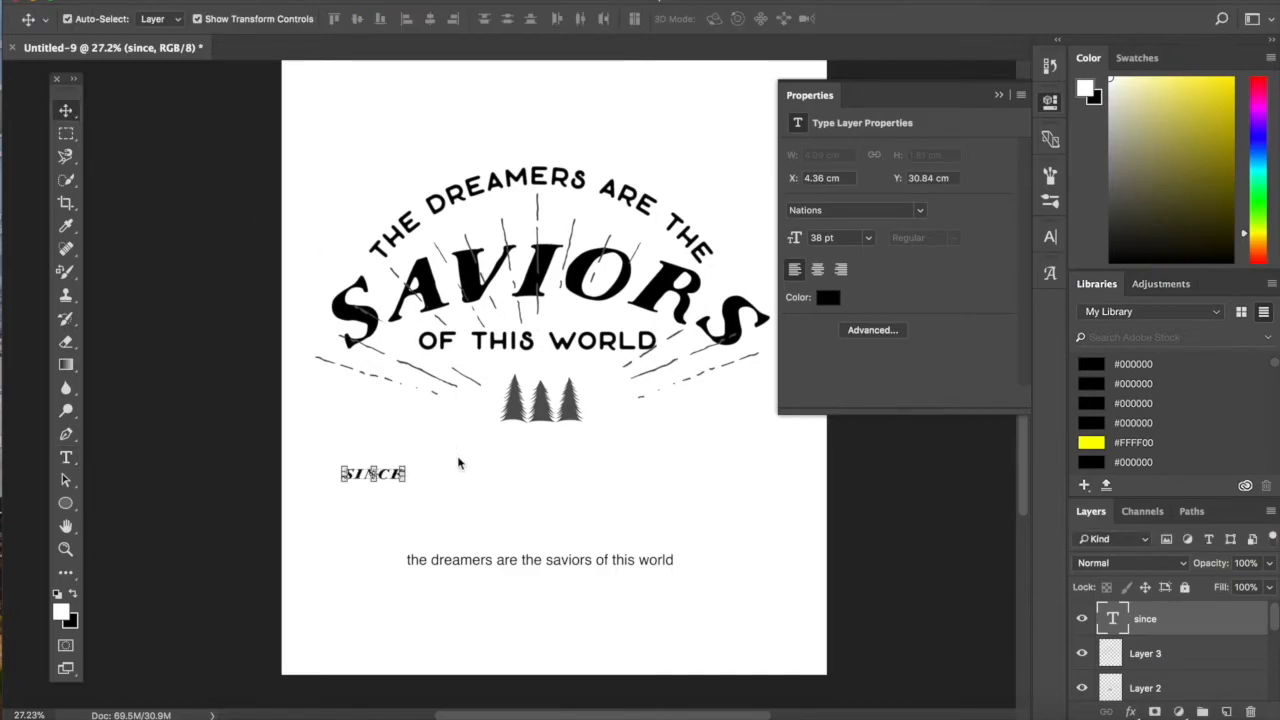
- Move "since" up beside the left side of the trees and place a duplicate of it on their right side
click(384, 479)
drag(386, 476, 473, 405)
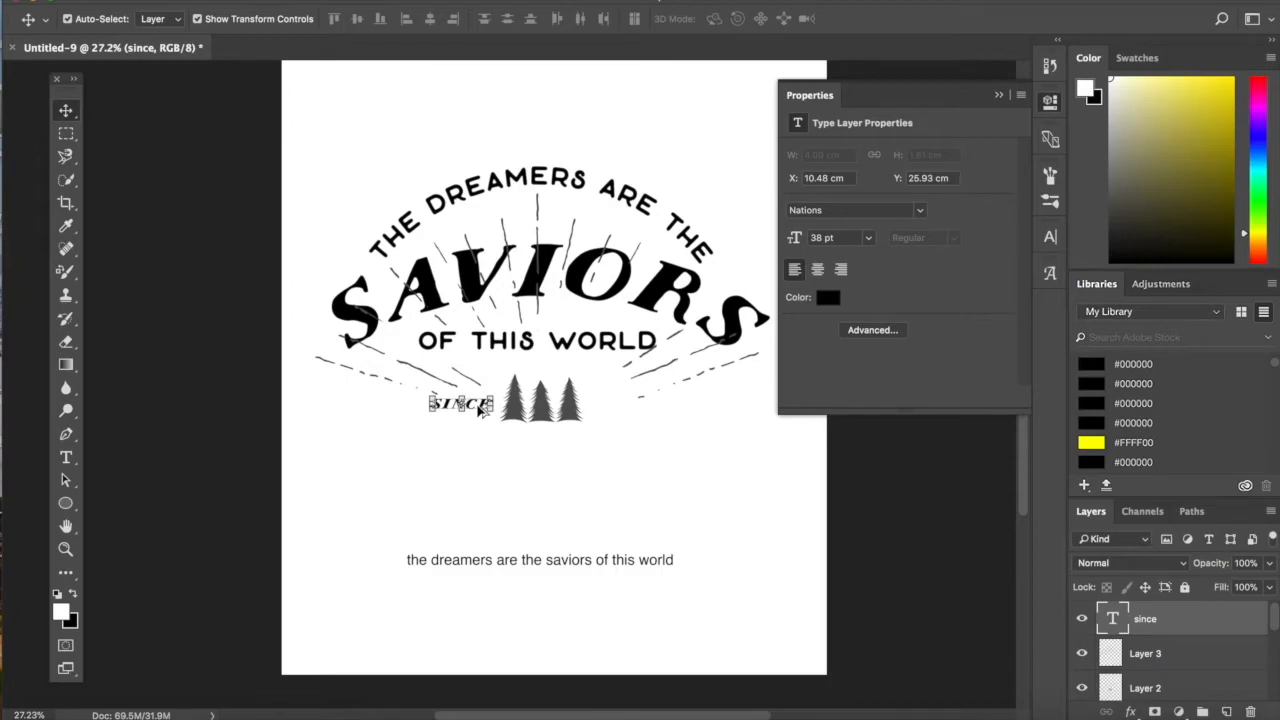
drag(480, 408, 643, 405)
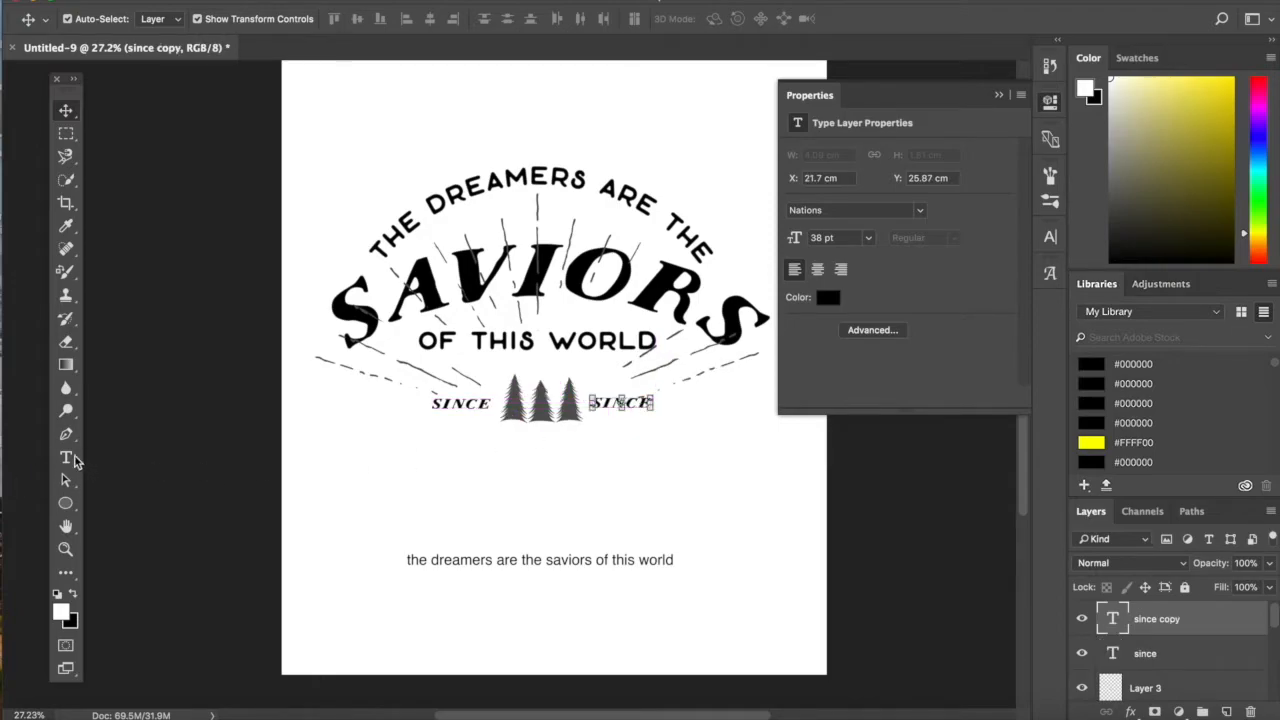
- Replace the text of the duplicate beside the right tree with "1886"
click(68, 458)
double_click(596, 410)
text(1886)
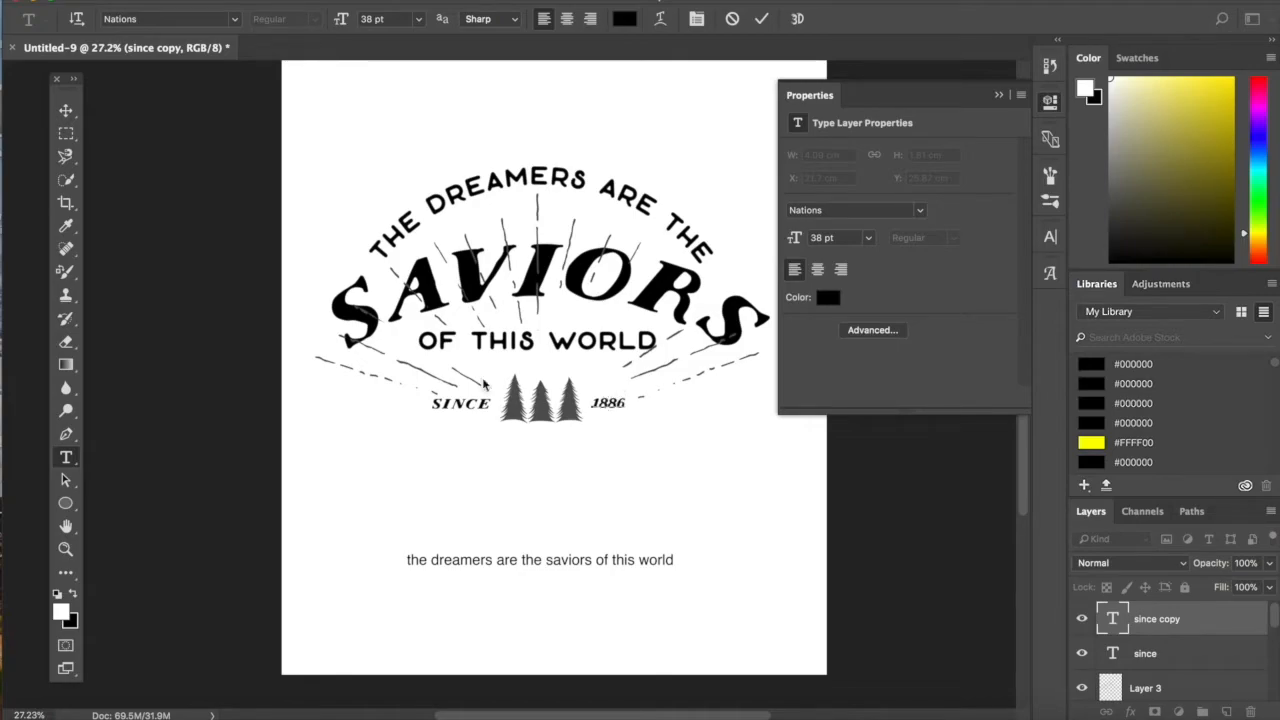
scroll(88, 131, right, 2)
scroll(88, 131, right, 2)
click(66, 111)
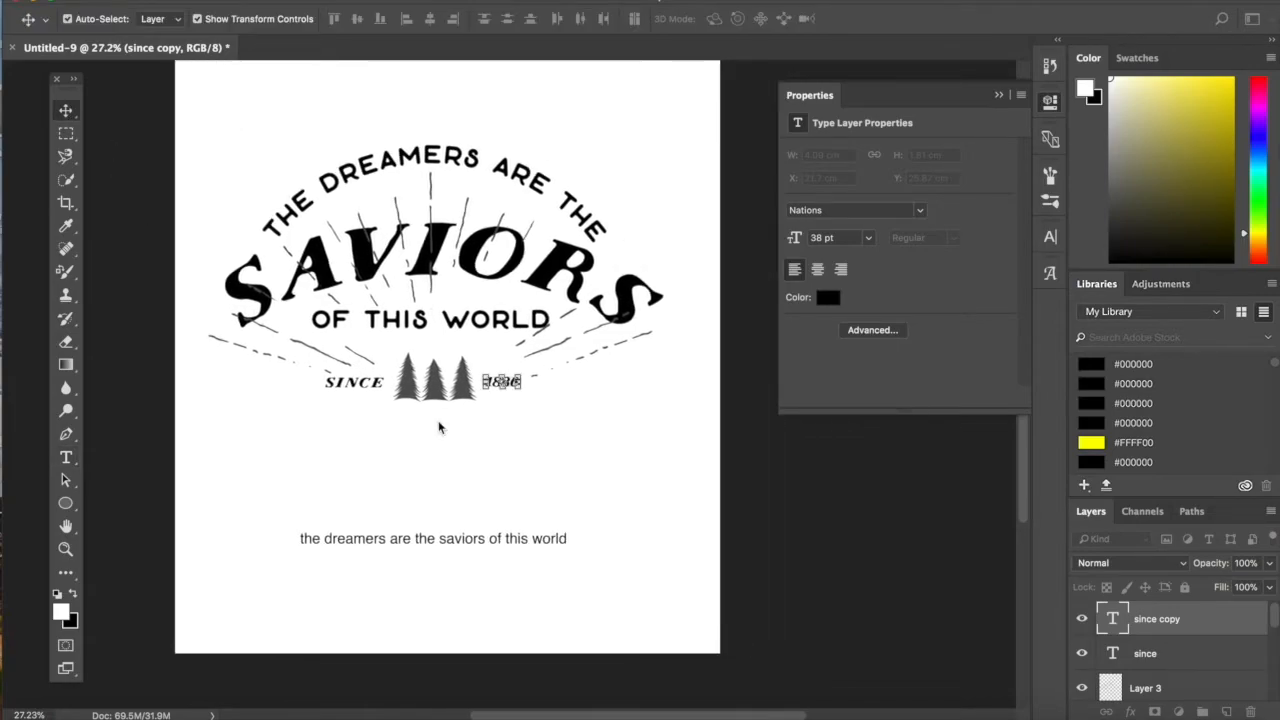
- Select "since", the trees and "1886" together and nudge them up and slightly right beneath "of this world"
click(592, 464)
scroll(571, 443, right, 2)
drag(467, 418, 306, 386)
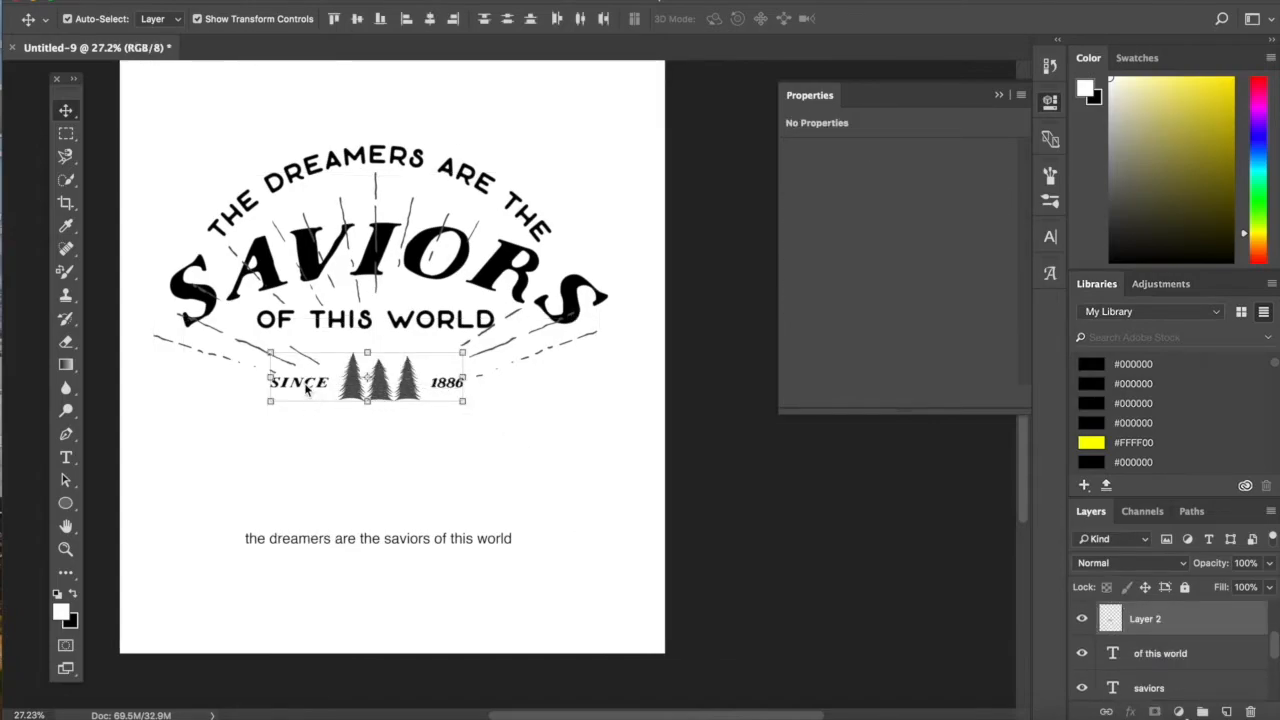
key(Up)
key(Up)
key(Up)
key(Up)
key(Up)
key(Up)
key(Up)
key(Up)
key(Up)
key(Up)
key(Up)
key(Up)
key(Up)
key(Up)
key(Up)
key(Up)
key(Up)
key(Up)
key(Up)
key(Up)
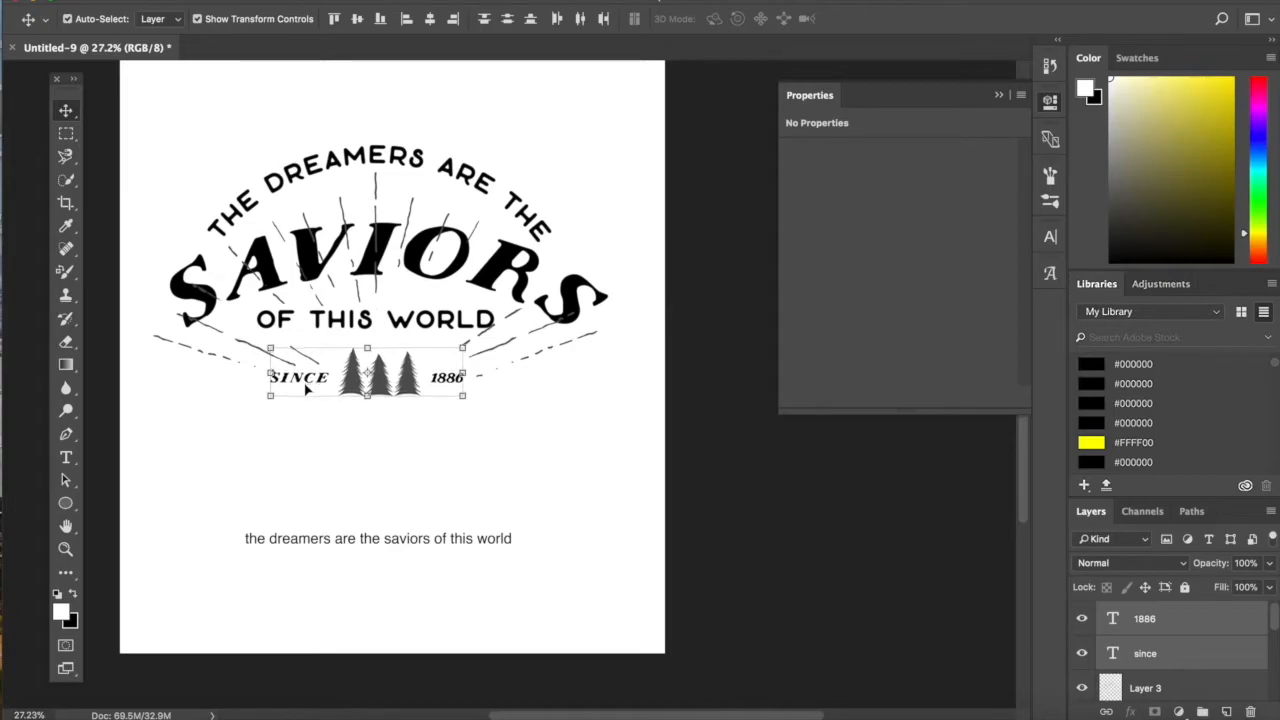
key(Up)
key(Up)
key(Up)
key(Up)
key(Up)
key(Up)
key(Up)
key(Up)
key(Right)
key(Right)
key(Right)
key(Right)
key(Right)
key(Right)
key(Right)
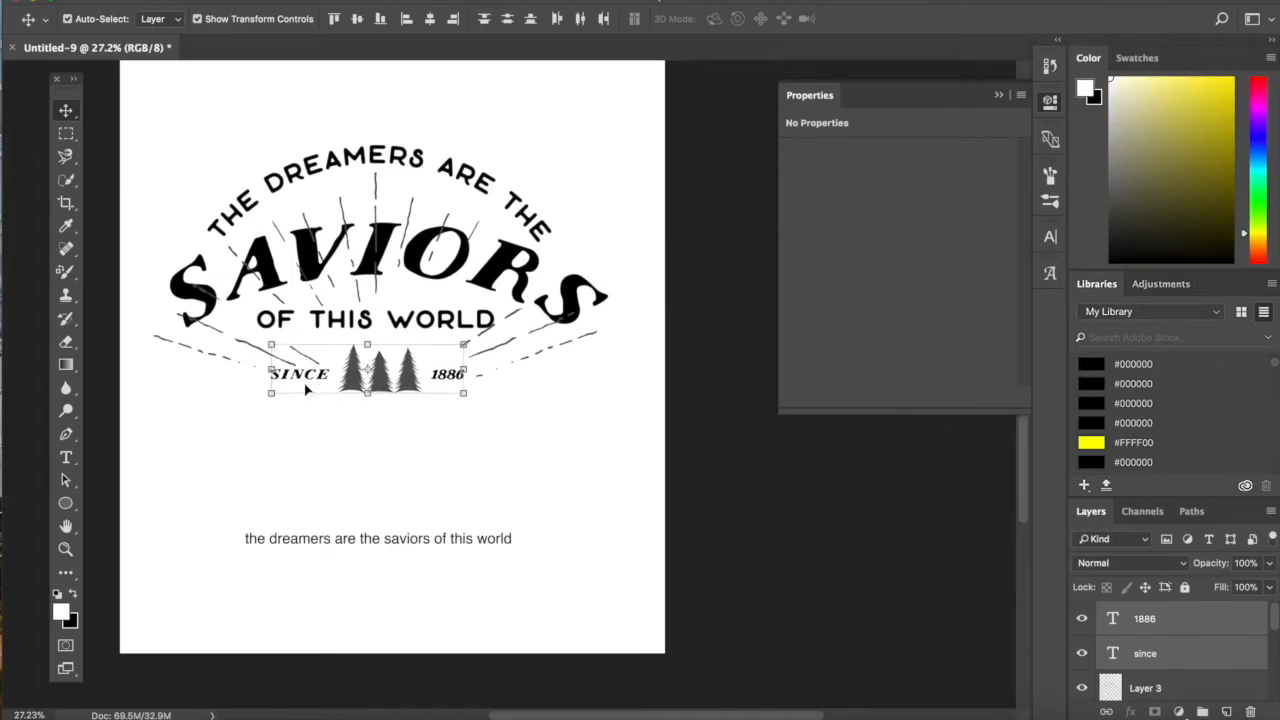
click(440, 435)
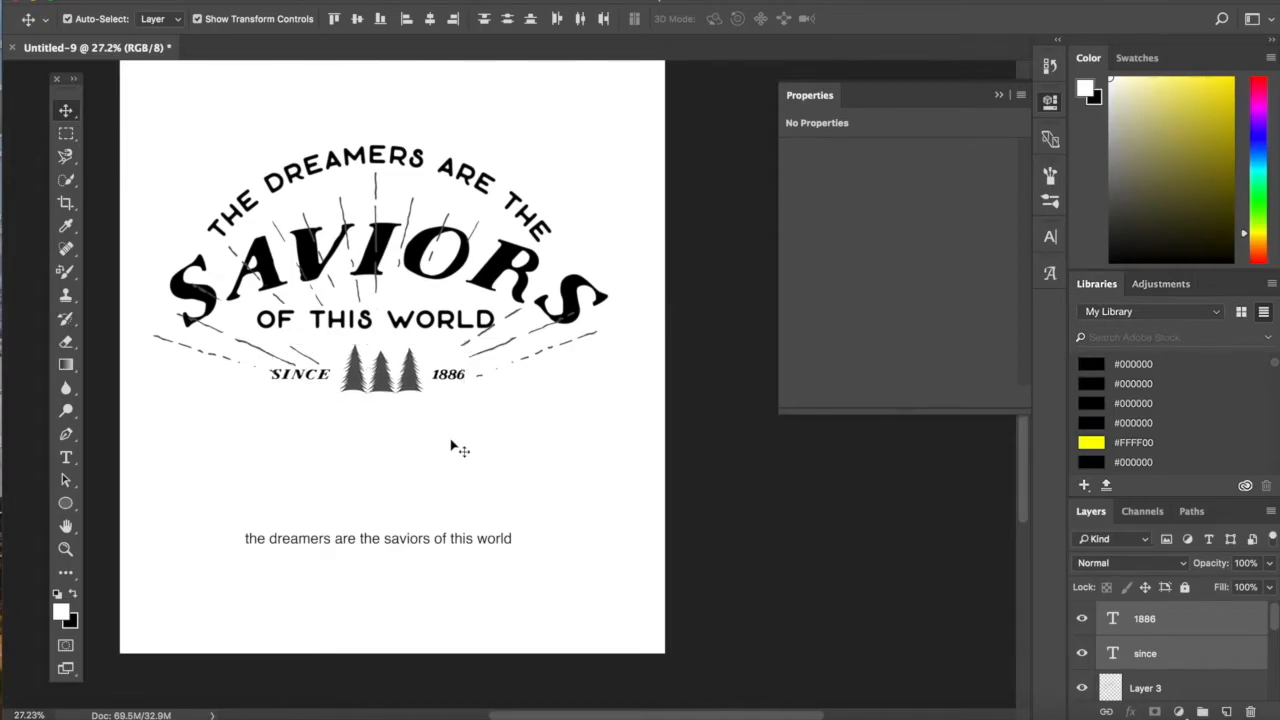
- Increase the tracking of the "1886" text to 240
click(66, 458)
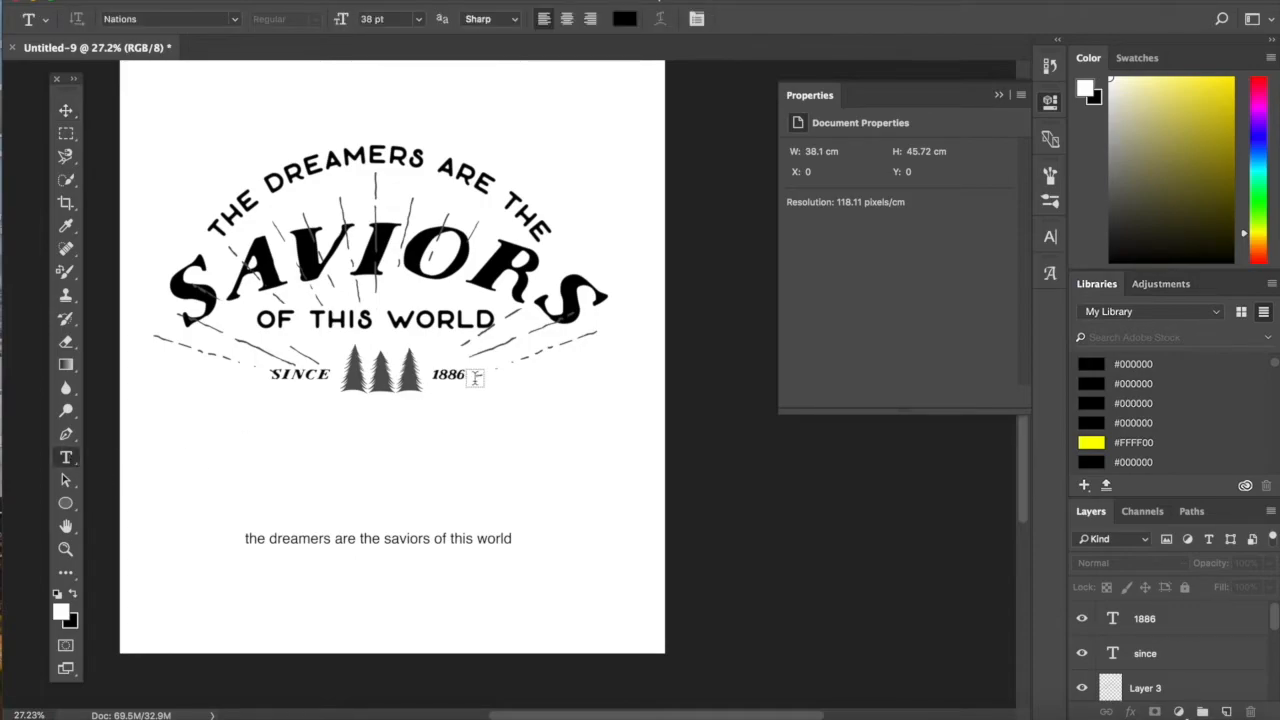
double_click(448, 374)
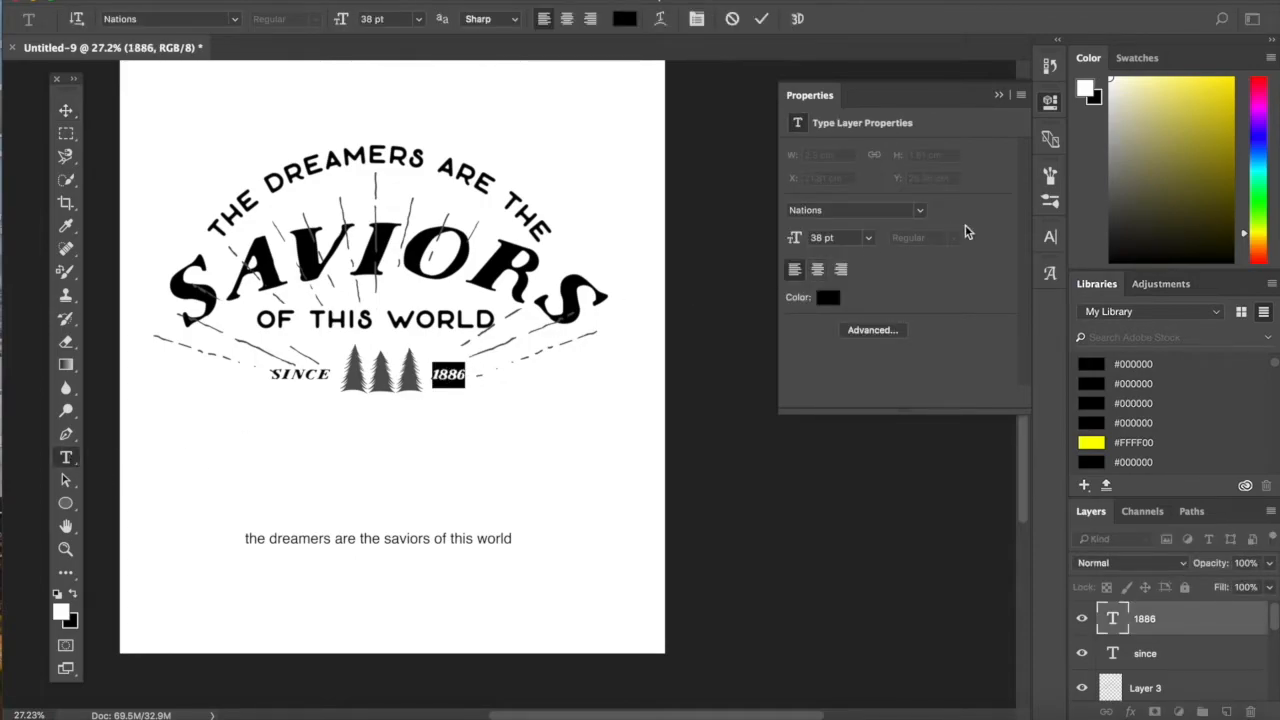
click(1047, 235)
double_click(968, 303)
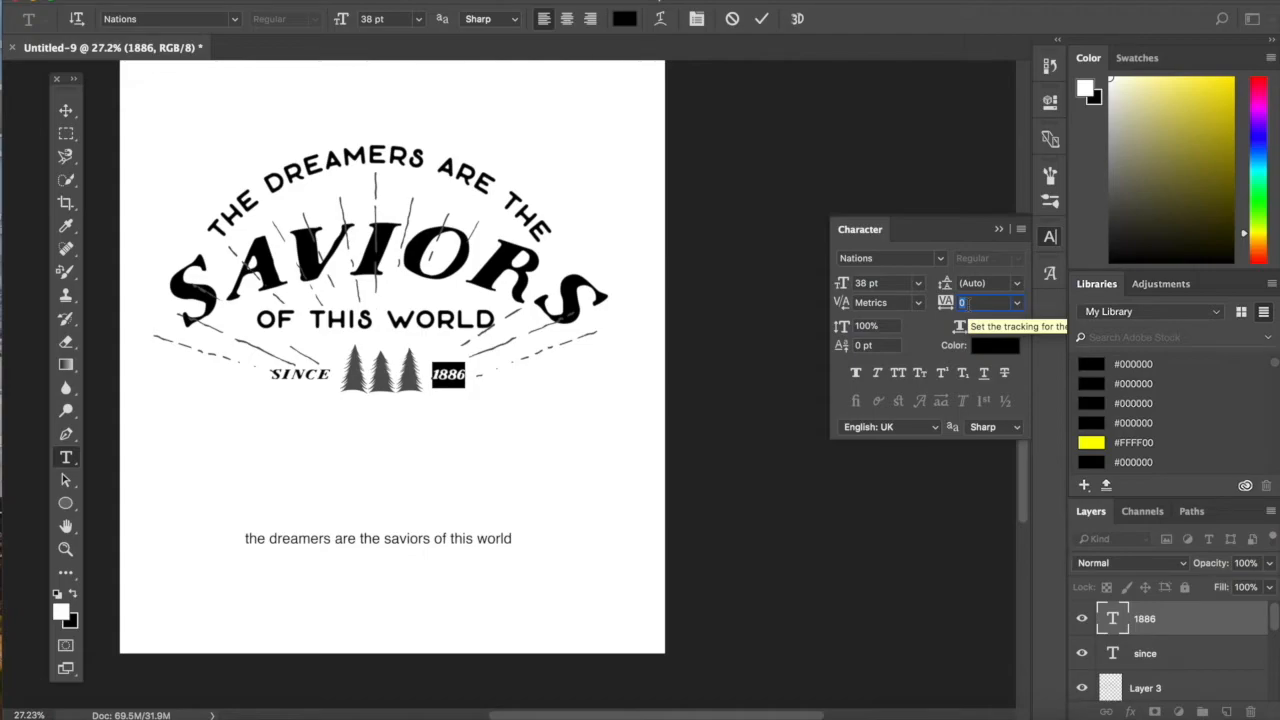
key(Up)
key(Up)
key(Up)
key(Up)
key(Up)
key(Up)
key(Up)
key(Up)
key(Up)
key(Up)
key(Up)
key(Up)
key(Up)
key(Up)
key(Up)
key(Up)
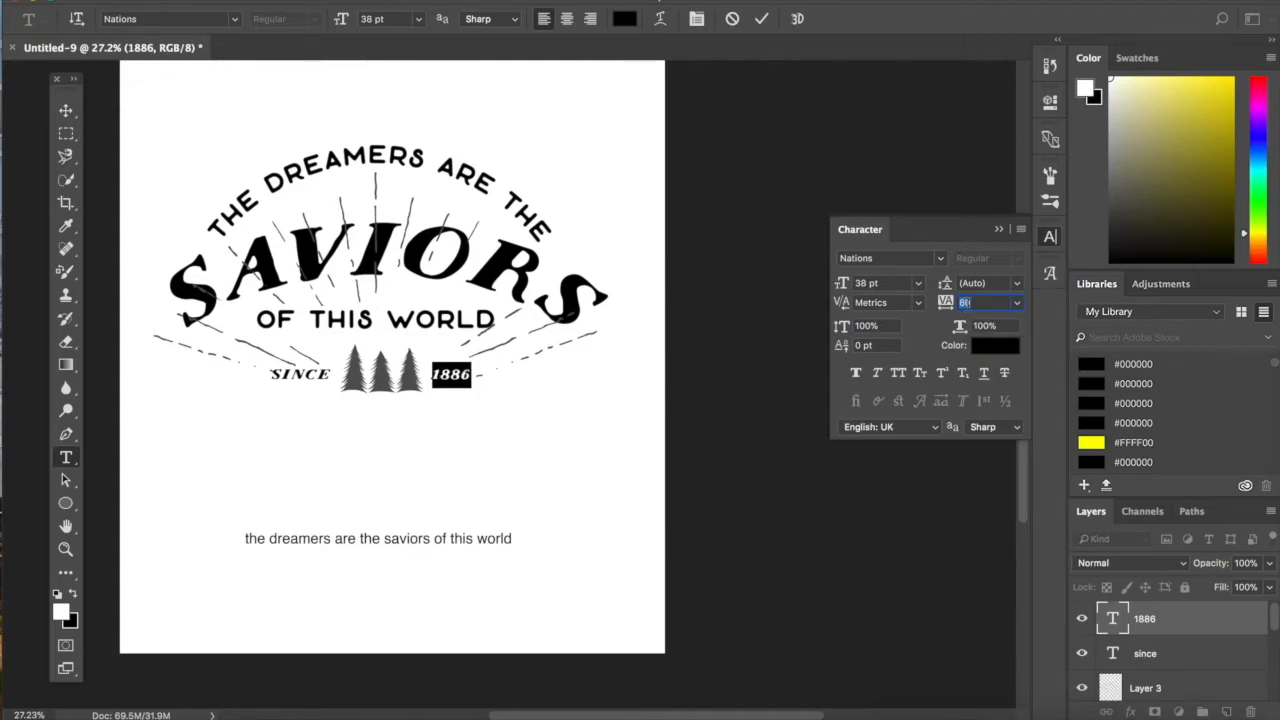
key(Up)
key(Up)
key(Up)
key(Up)
key(Up)
key(Up)
key(Up)
key(Up)
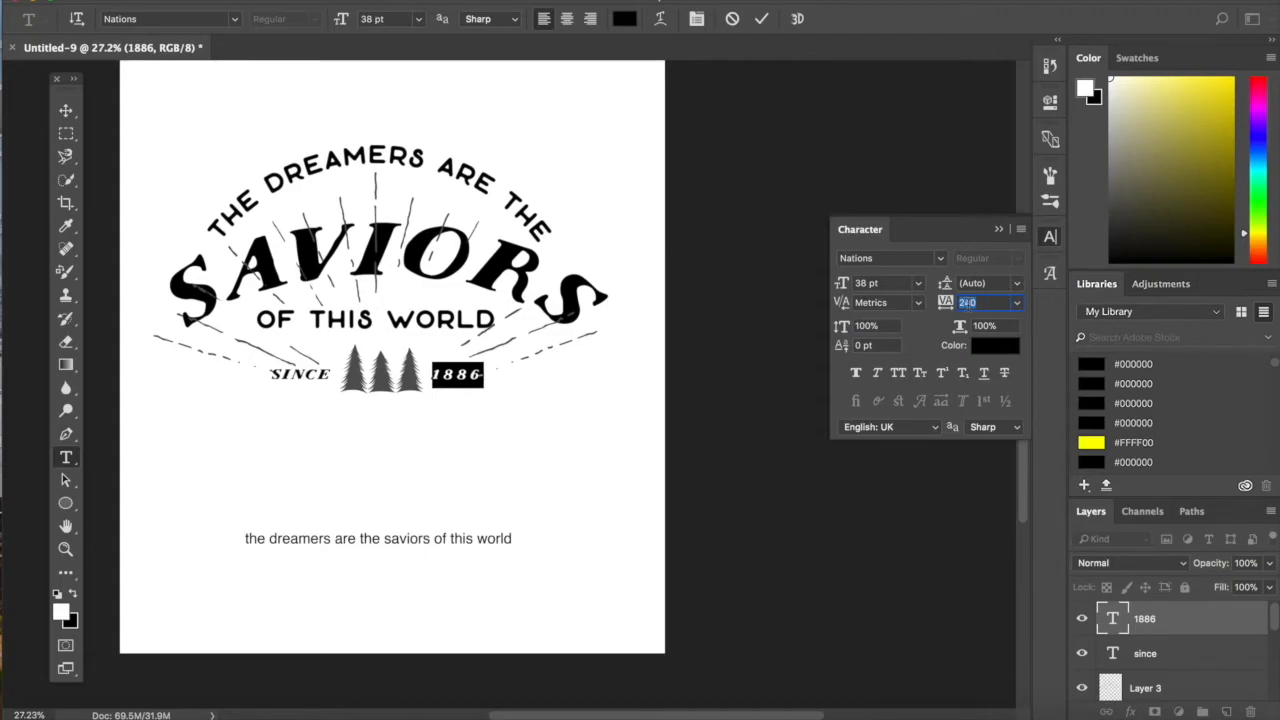
click(65, 110)
click(578, 525)
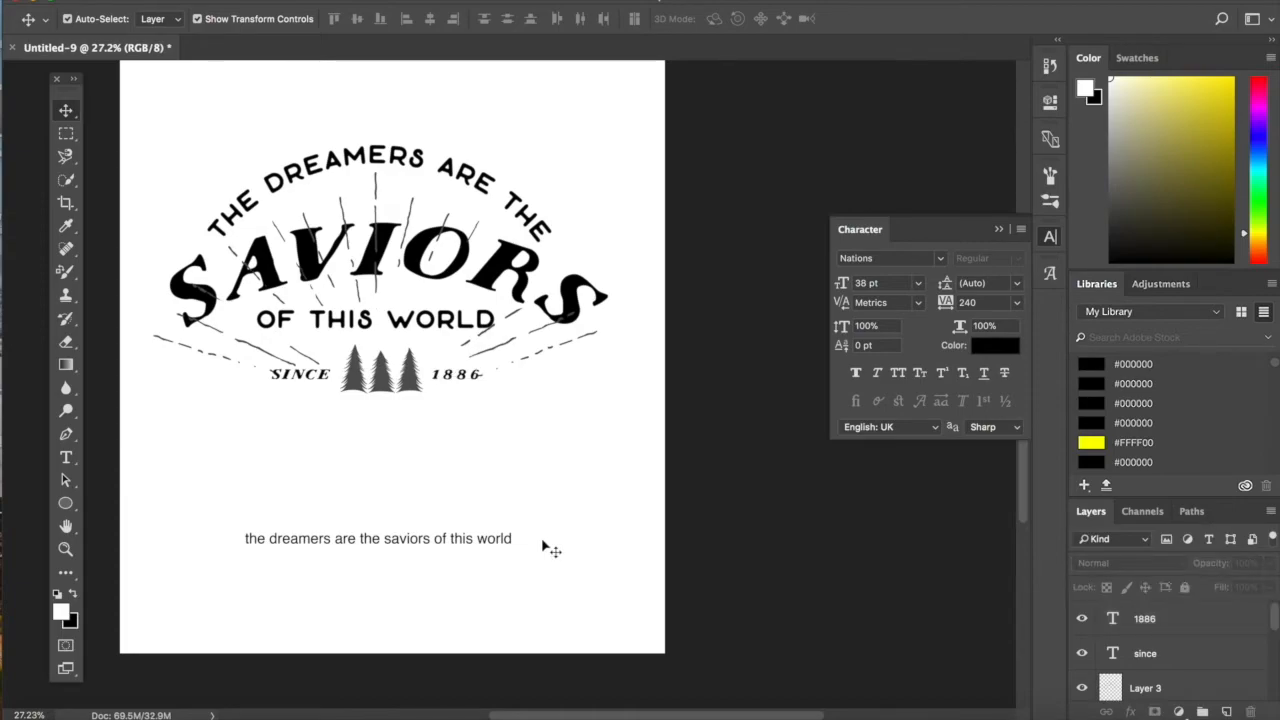
- Delete the plain Helvetica line "the dreamers are the saviors of this world" below the design
scroll(541, 537, up, 3)
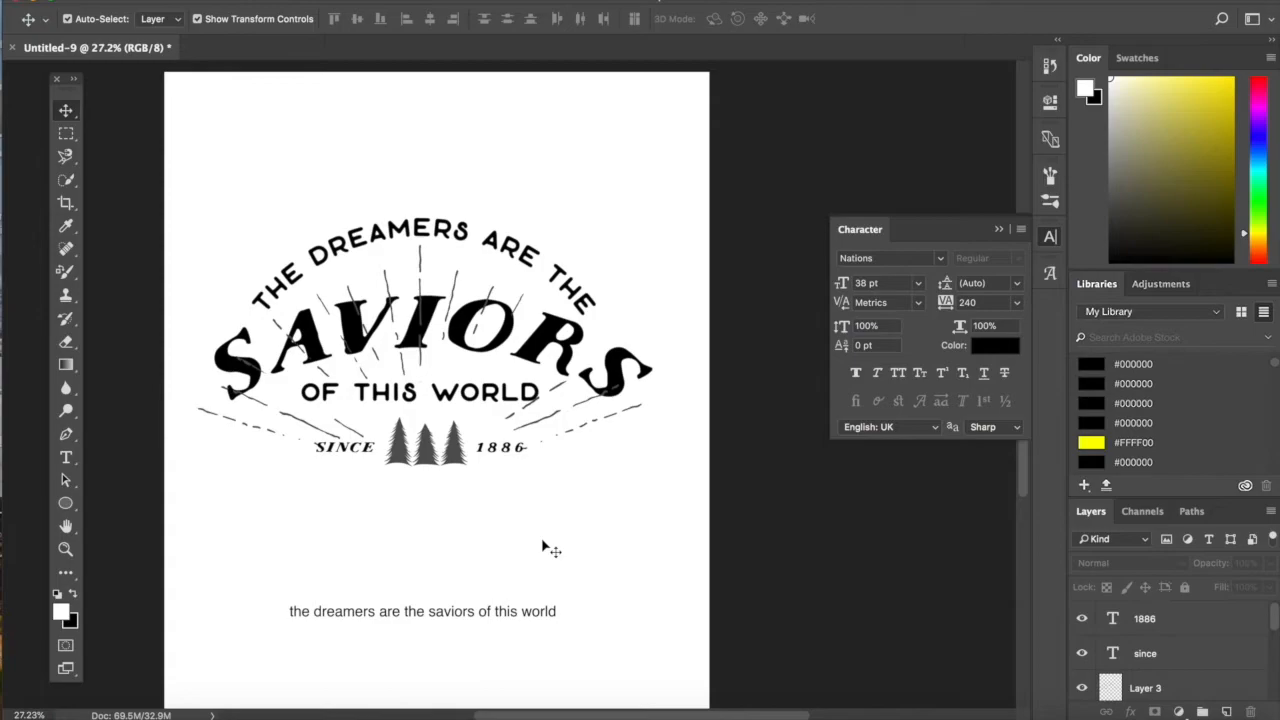
click(502, 617)
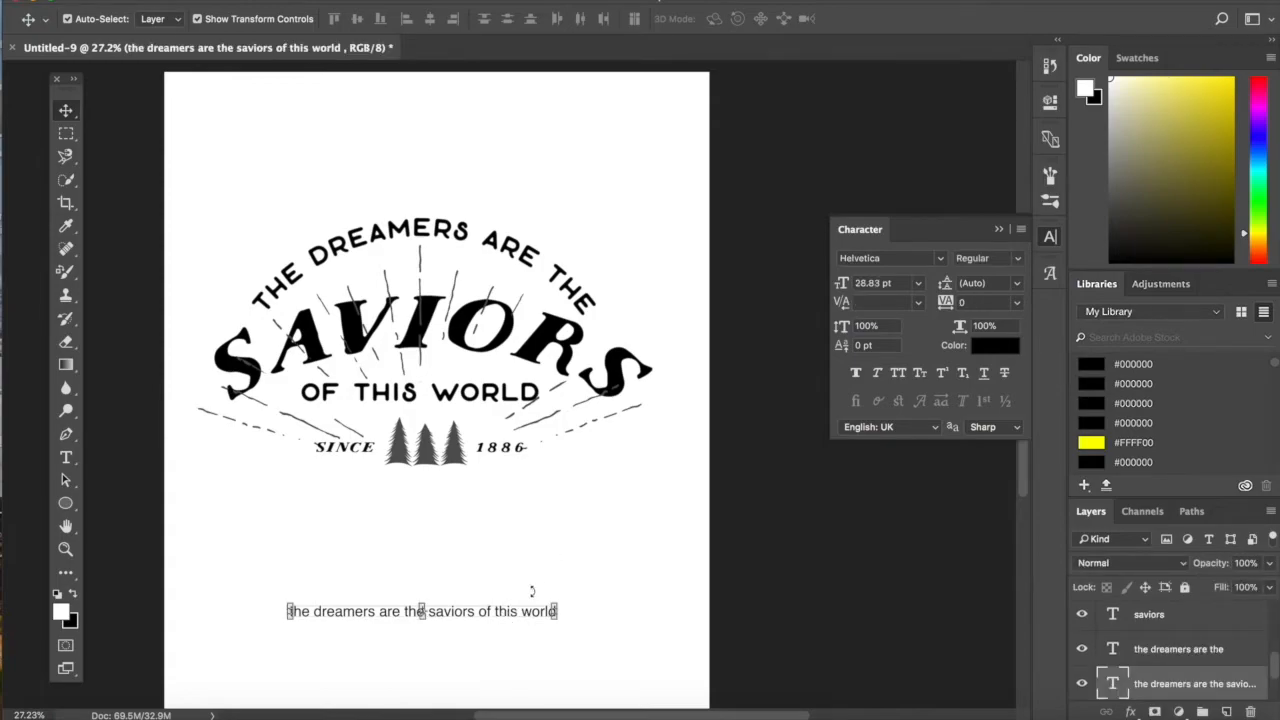
click(562, 602)
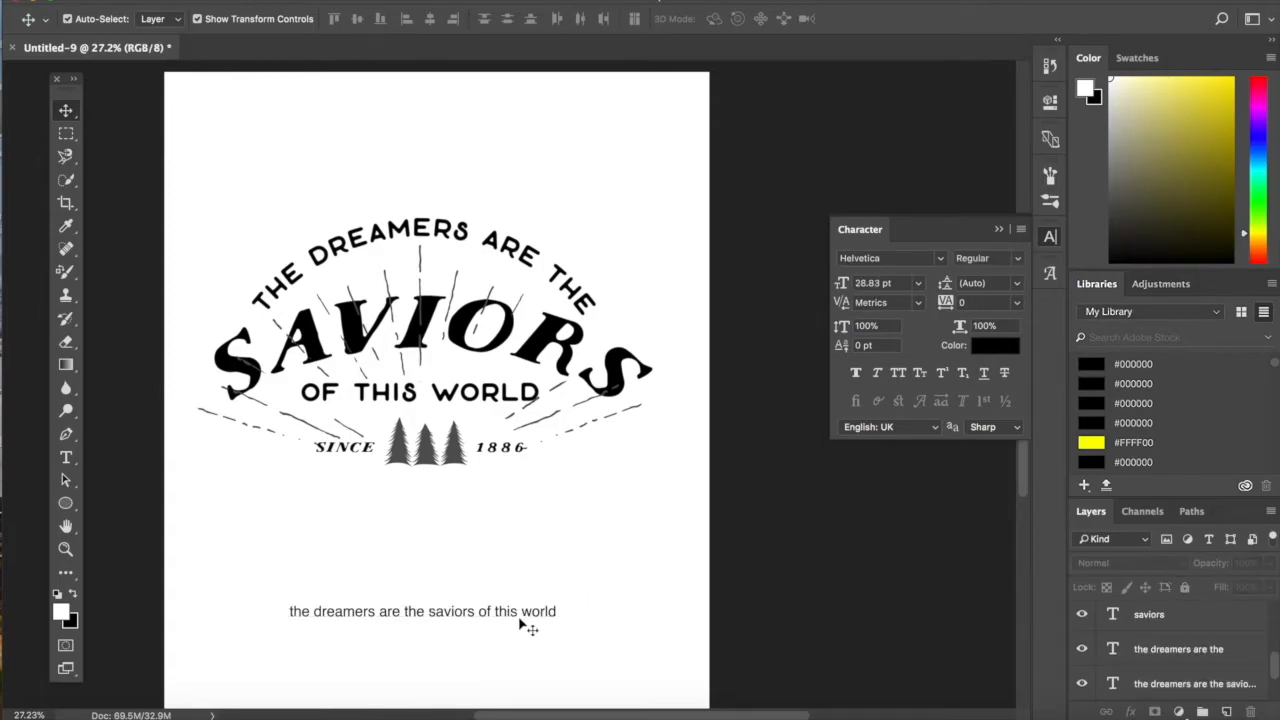
click(525, 617)
key(Delete)
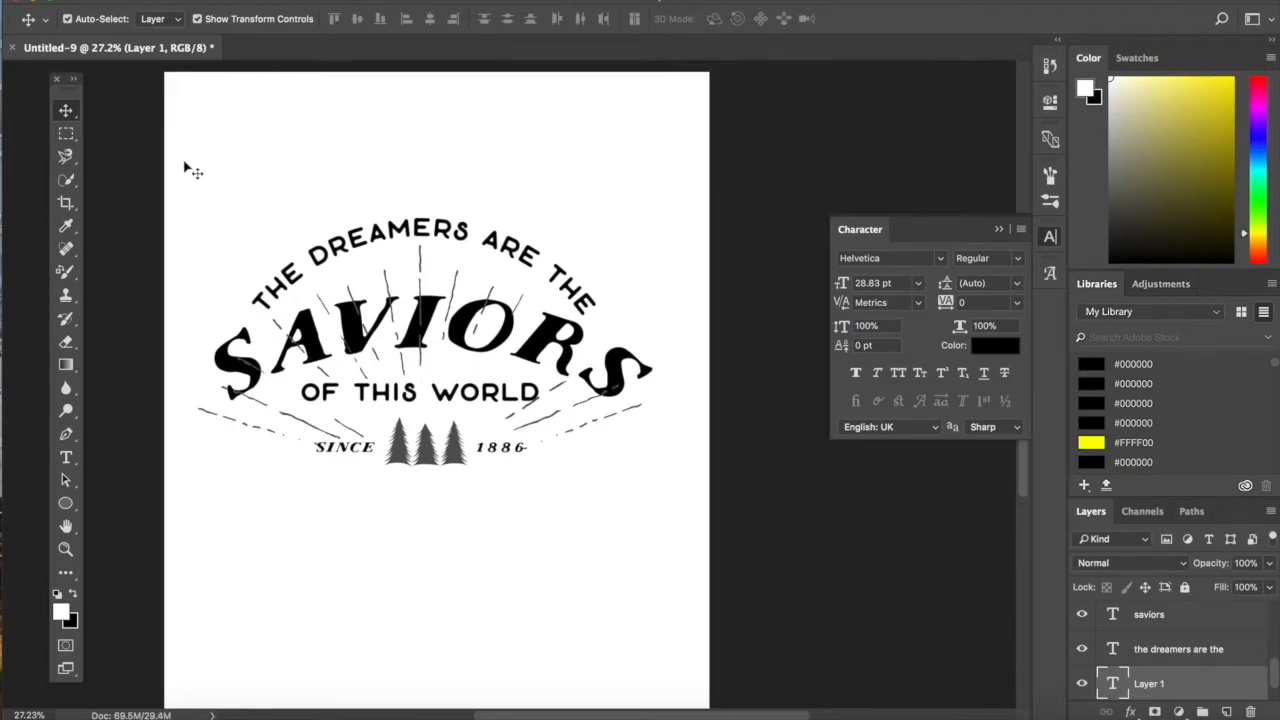
- Merge all the text, rays and tree layers of the design into one layer and delete the empty text layer, Layer 1
drag(185, 168, 670, 505)
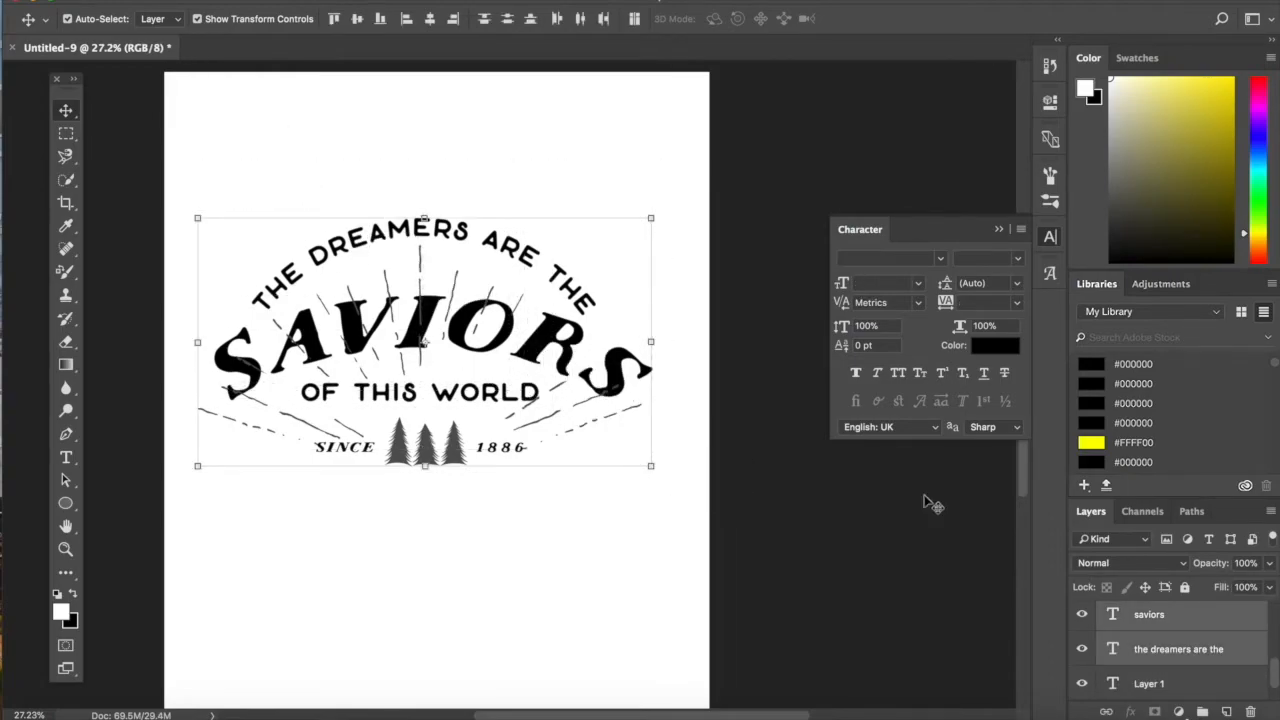
scroll(1240, 676, up, 2)
scroll(1240, 676, up, 4)
scroll(1240, 676, down, 4)
scroll(1240, 676, down, 2)
scroll(1240, 676, up, 4)
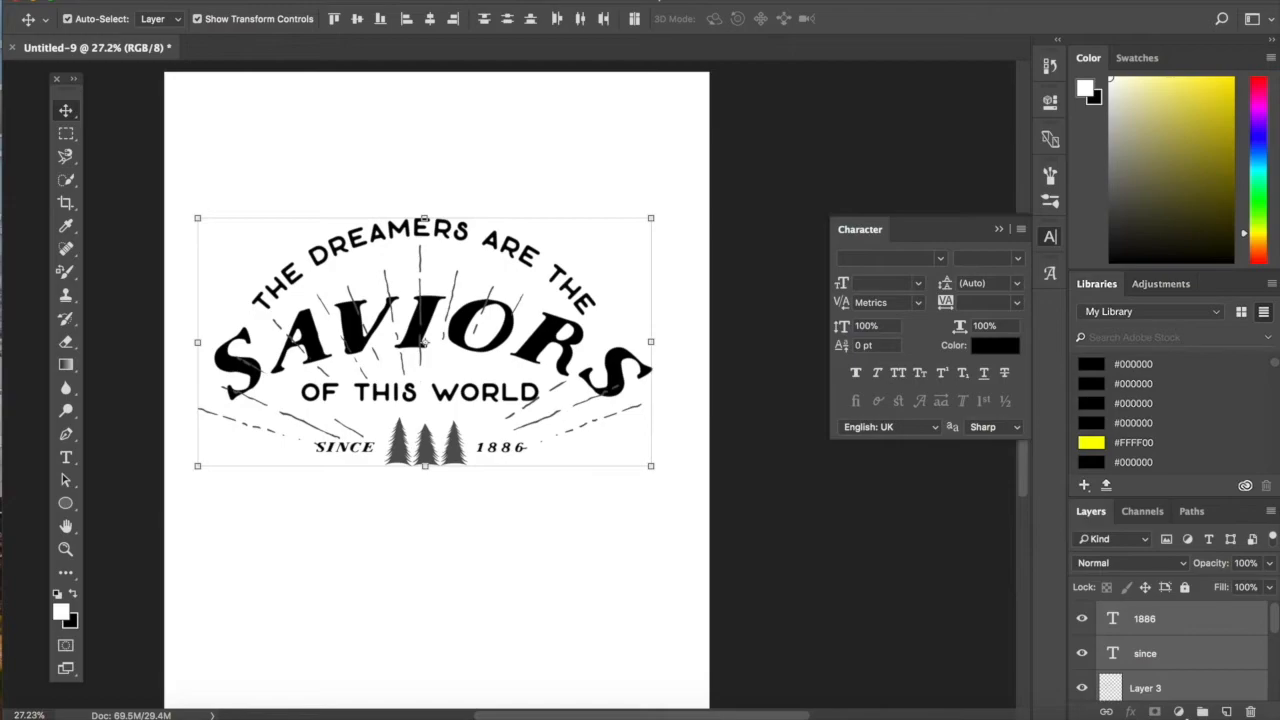
click(243, 0)
mouse_move(295, 0)
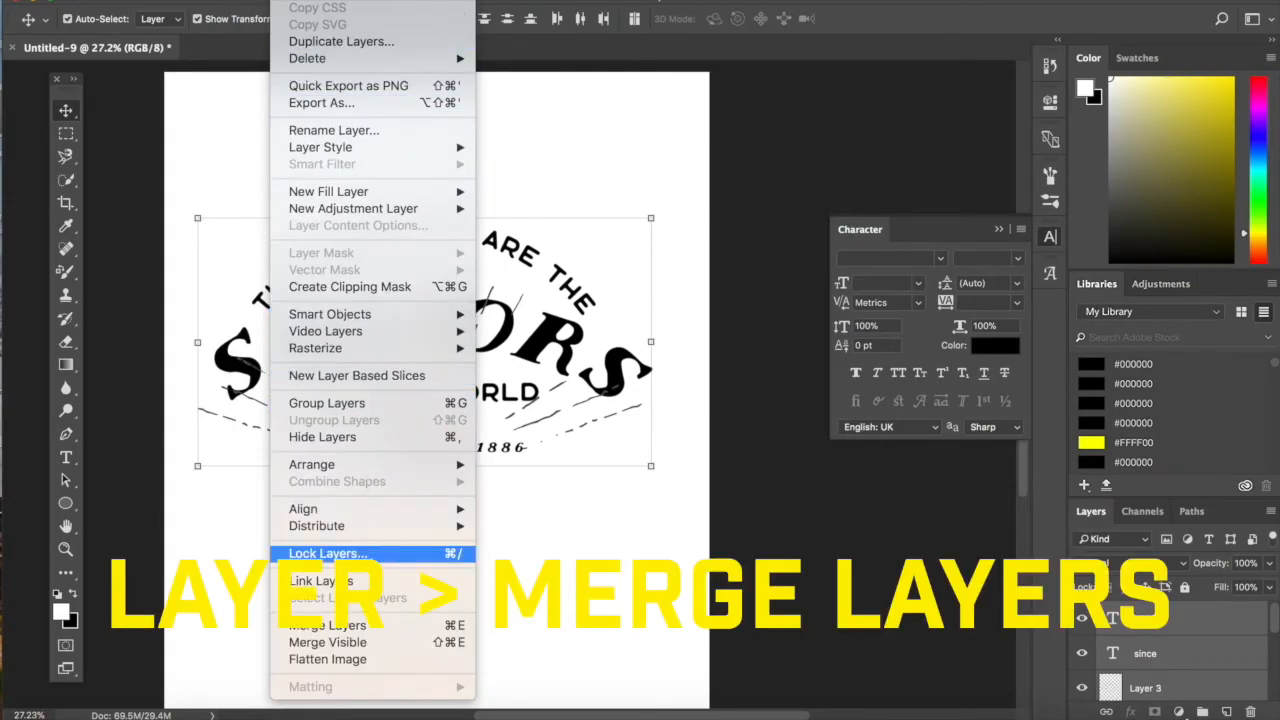
click(372, 627)
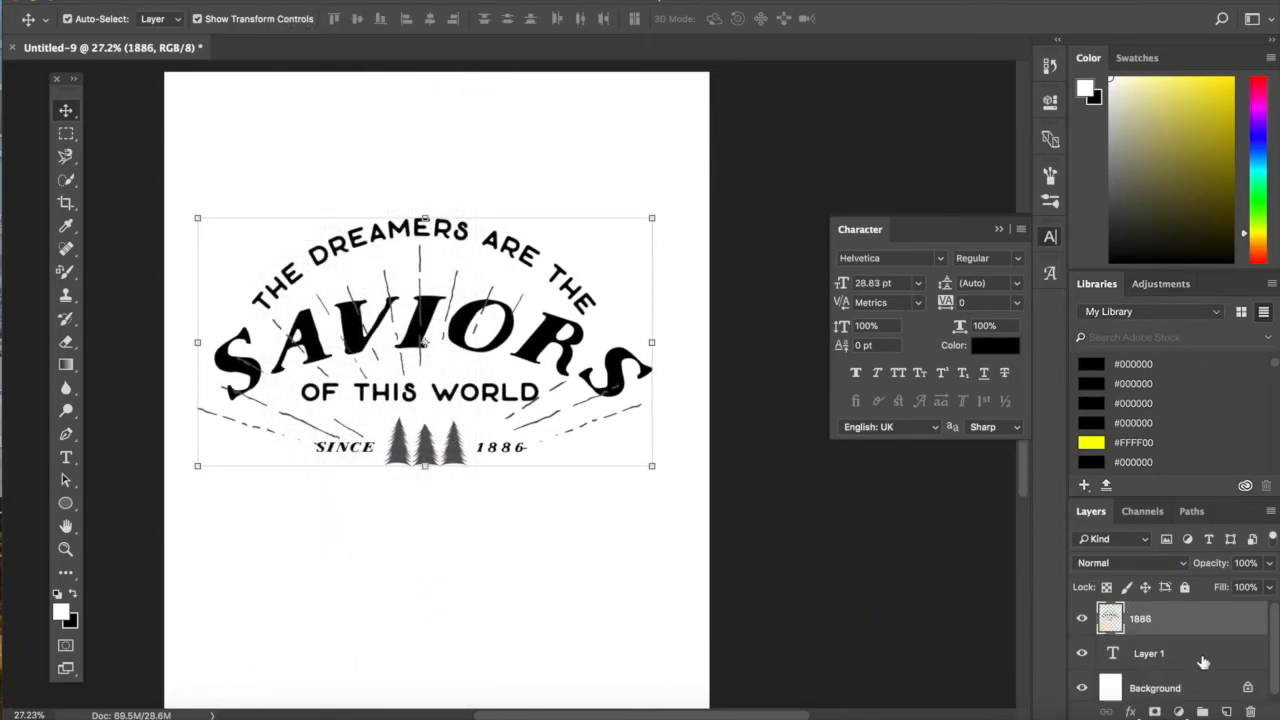
click(1185, 665)
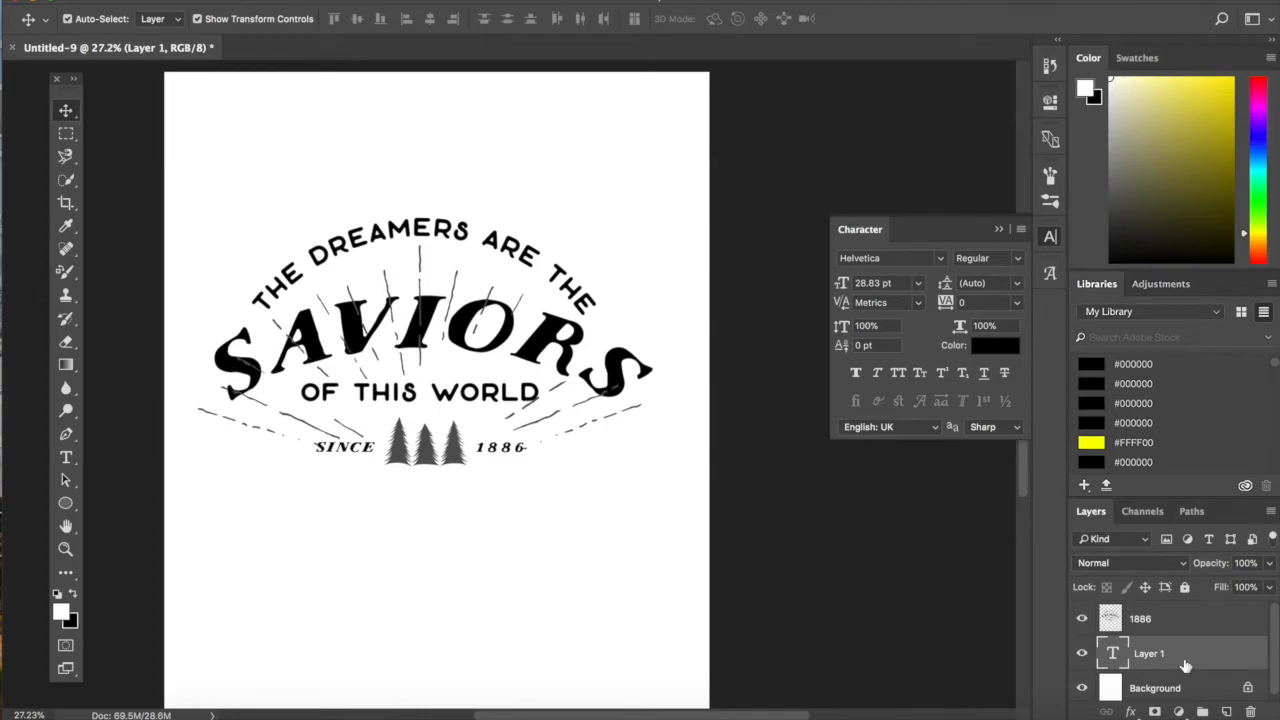
key(Delete)
- Apply a Color Overlay in black (000000) at 100% opacity to the merged artwork layer
click(1165, 621)
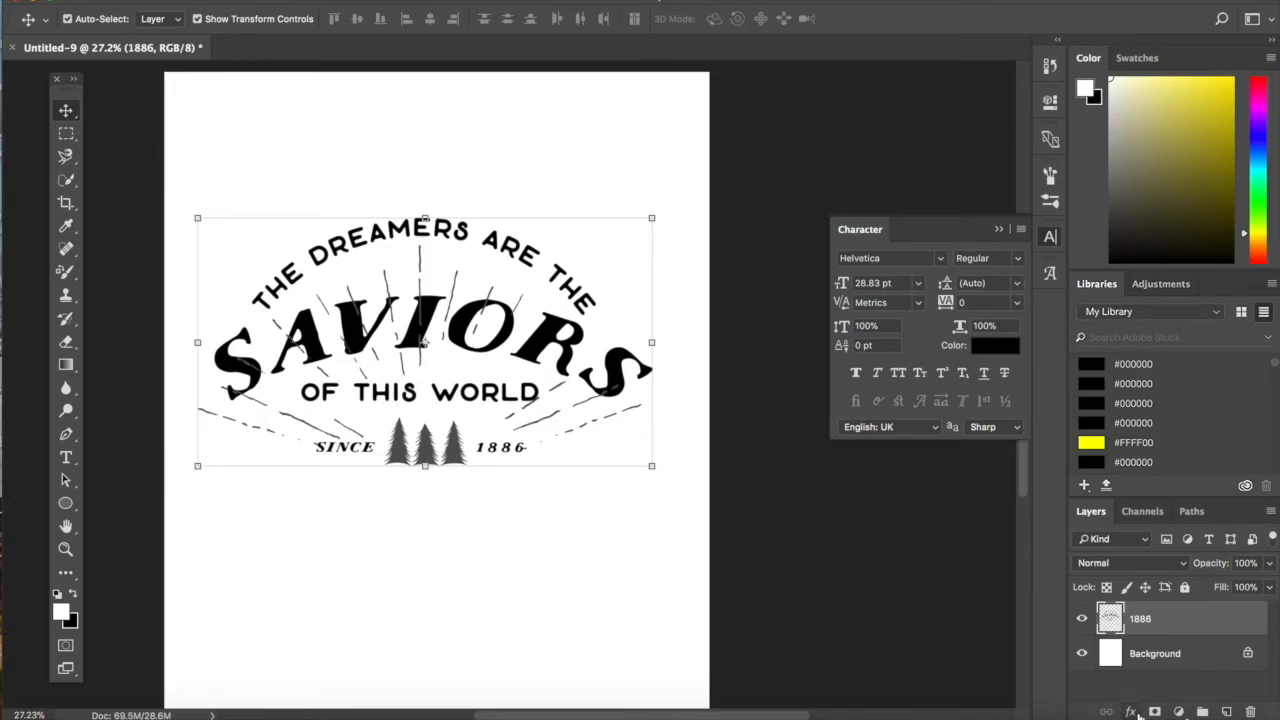
click(1131, 711)
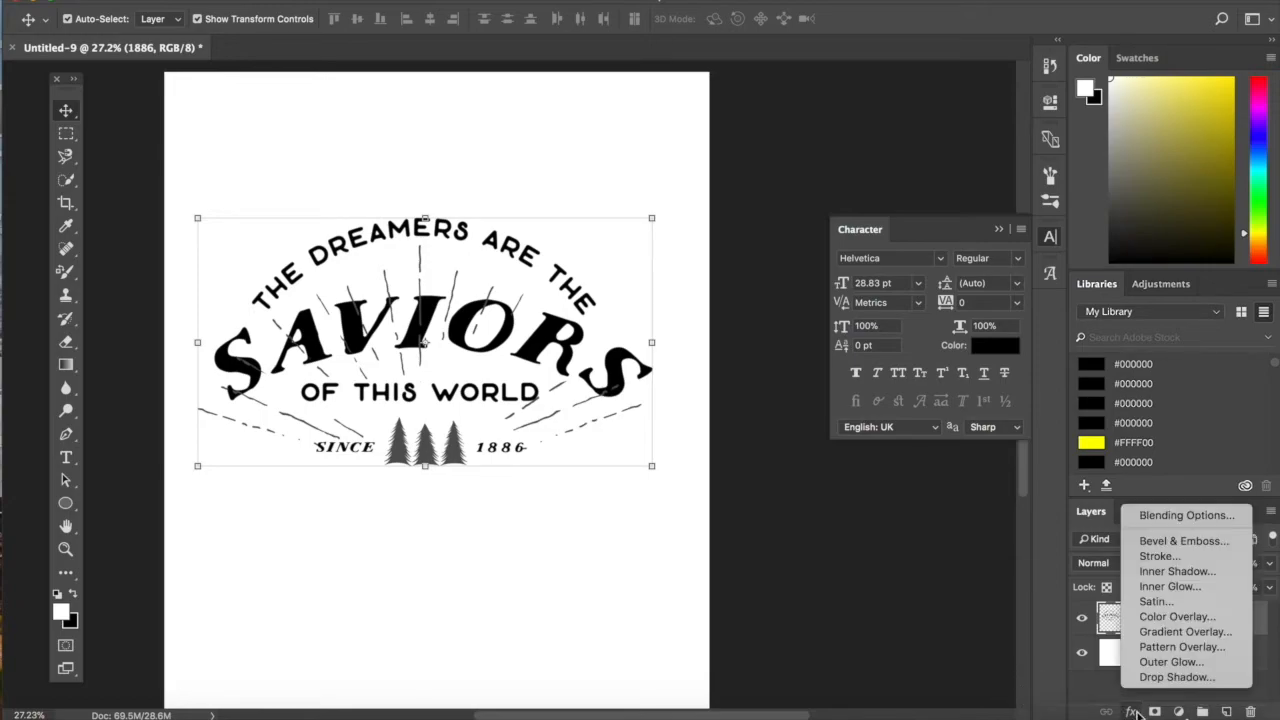
click(1165, 620)
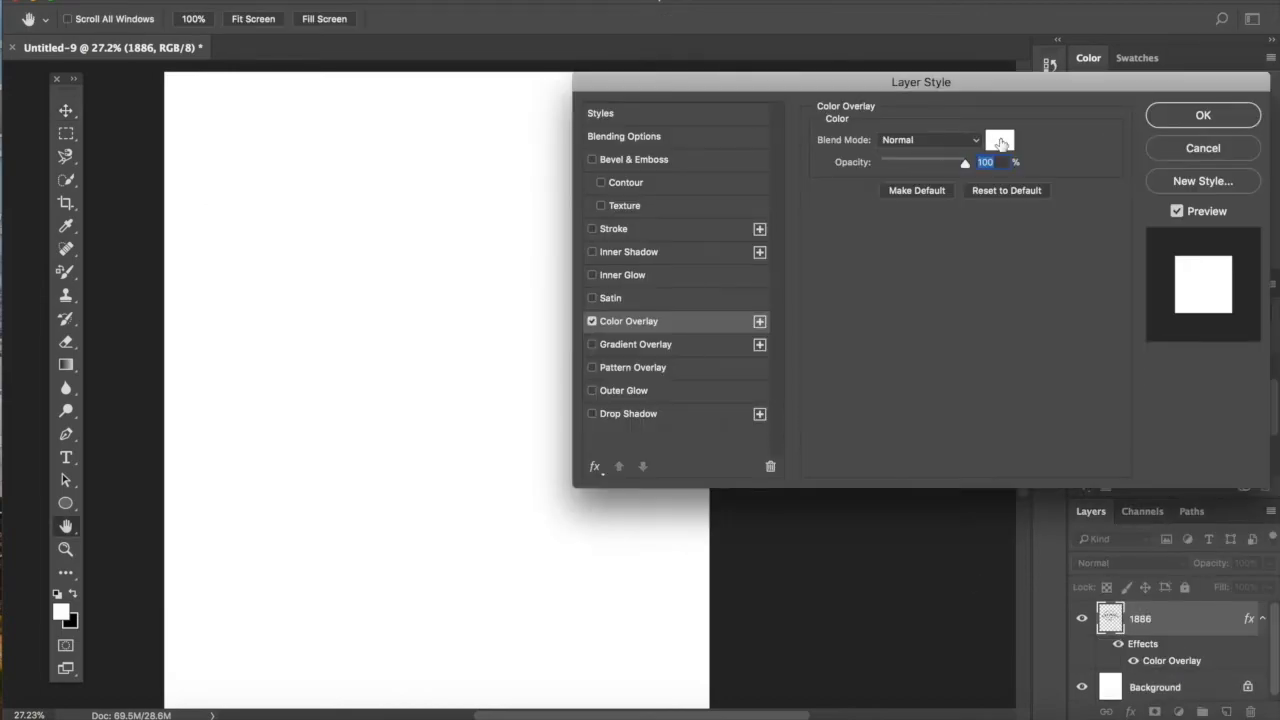
click(1000, 141)
drag(490, 360, 411, 432)
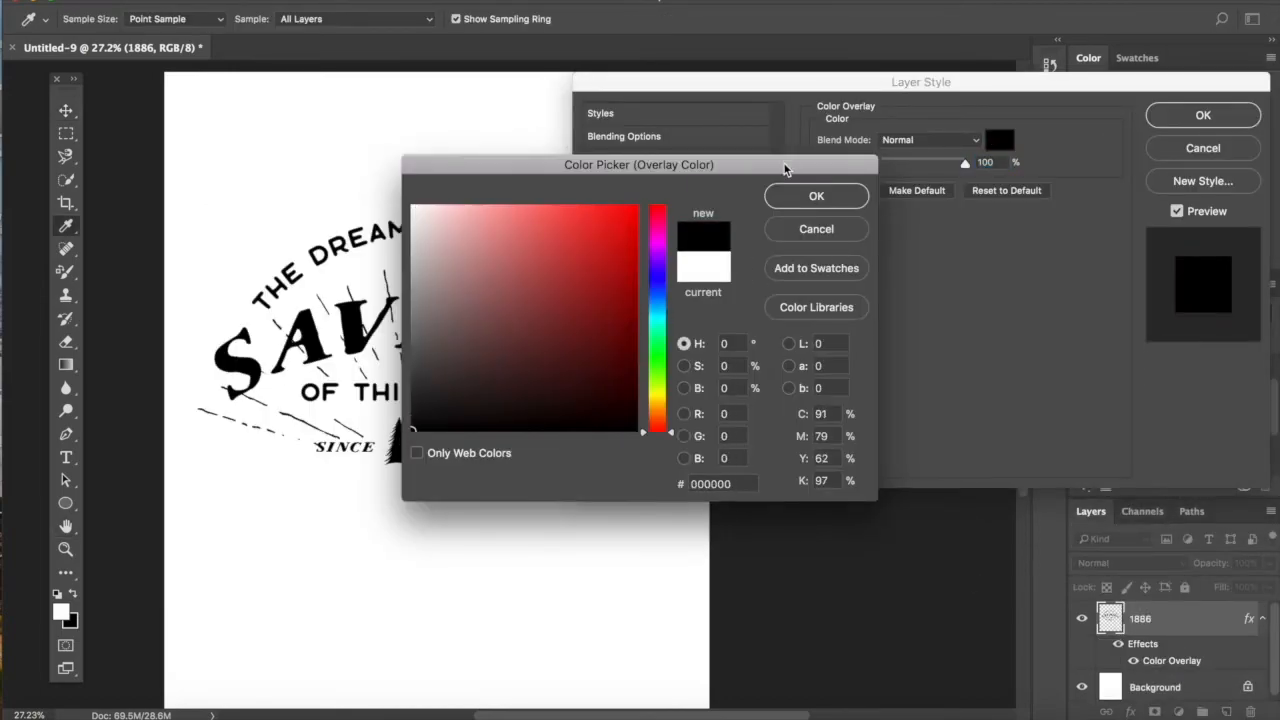
click(792, 198)
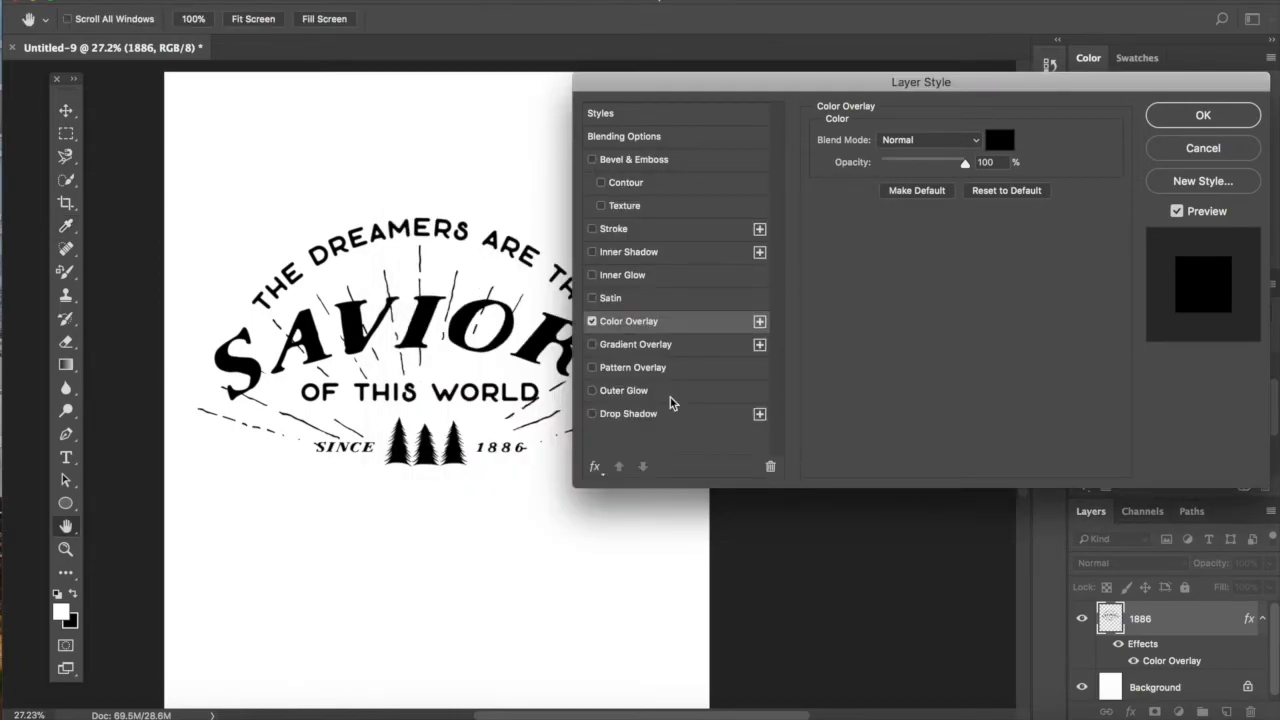
click(1203, 115)
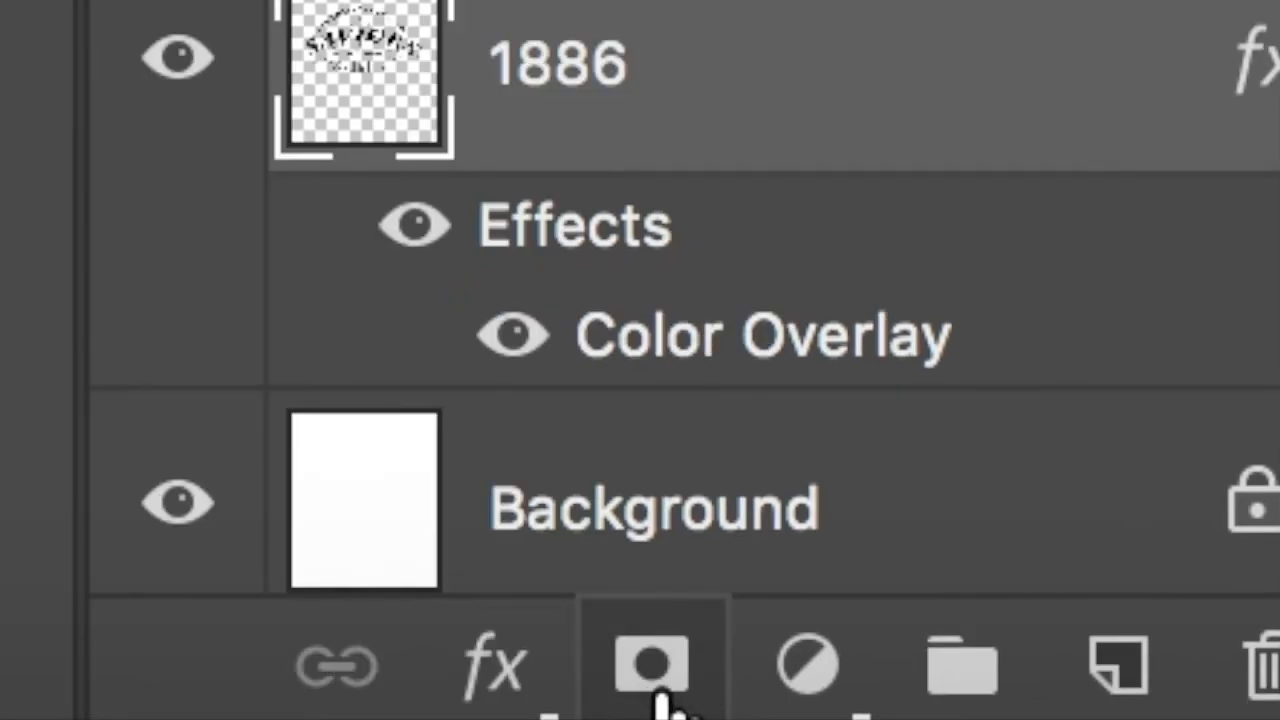
- Add a layer mask to the merged artwork and, back in Photoshop, paste the copied wall texture photo into that mask
click(655, 698)
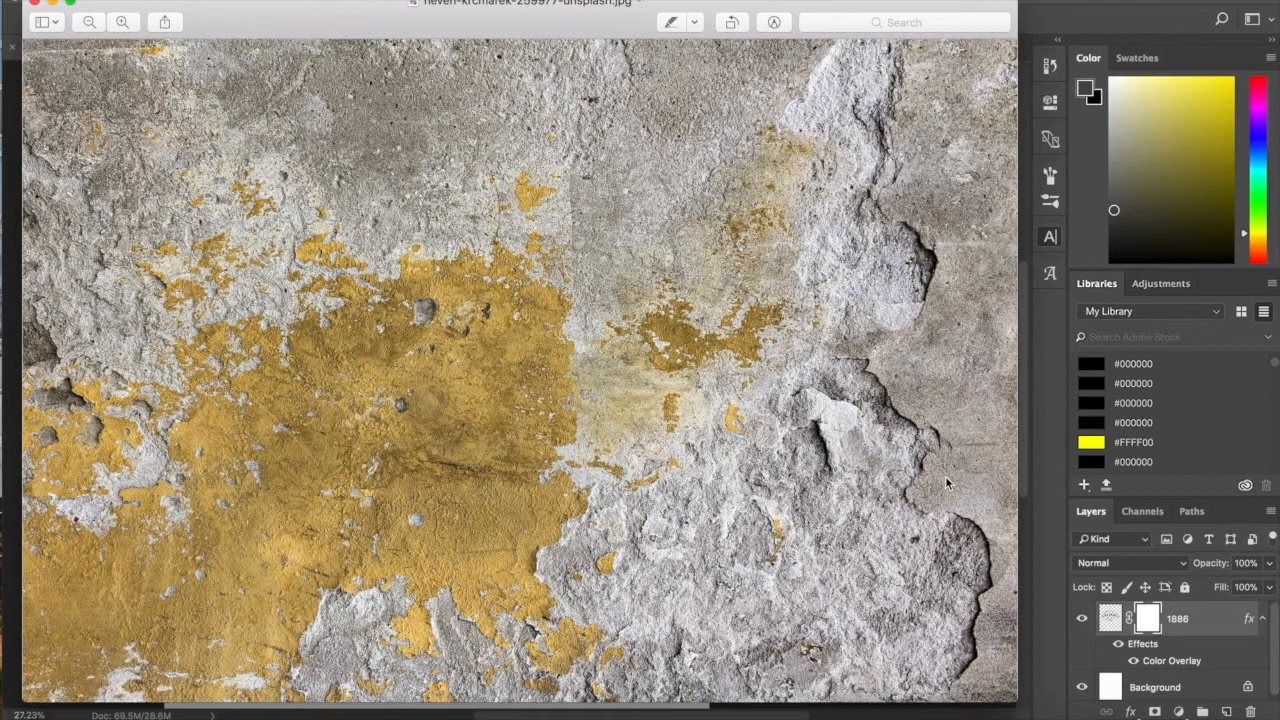
key(super+Tab)
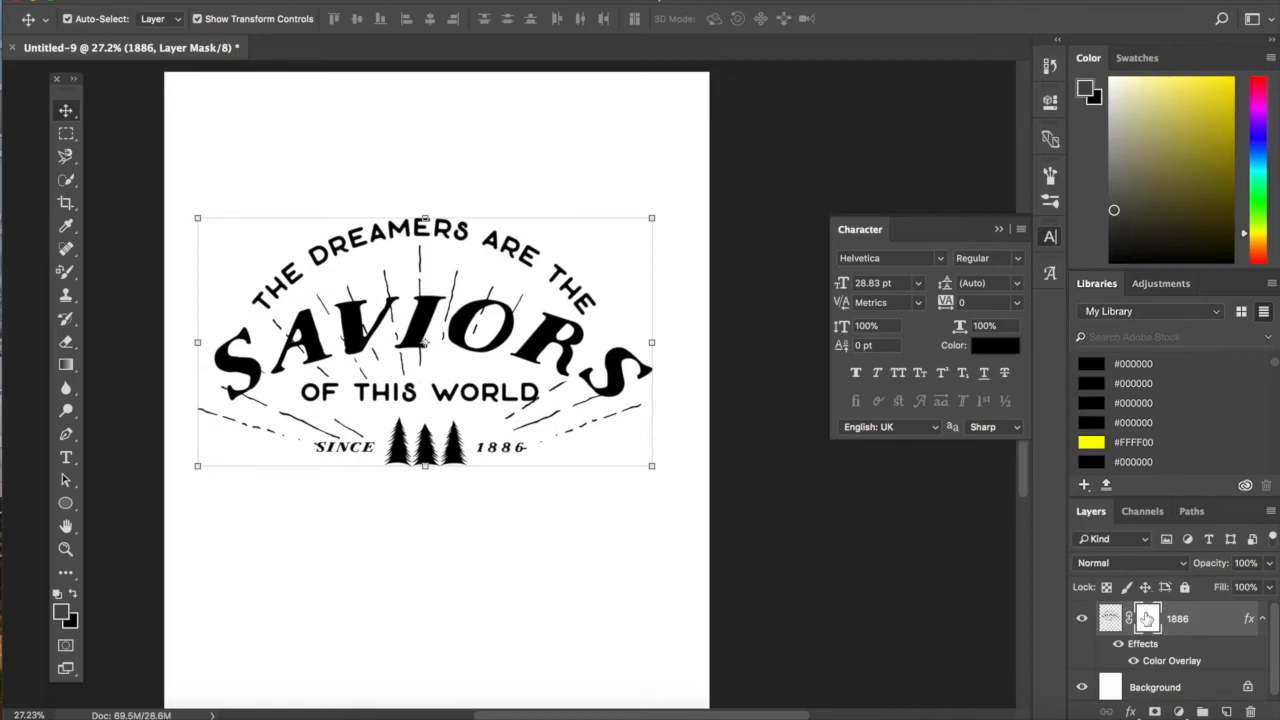
alt+click(1148, 620)
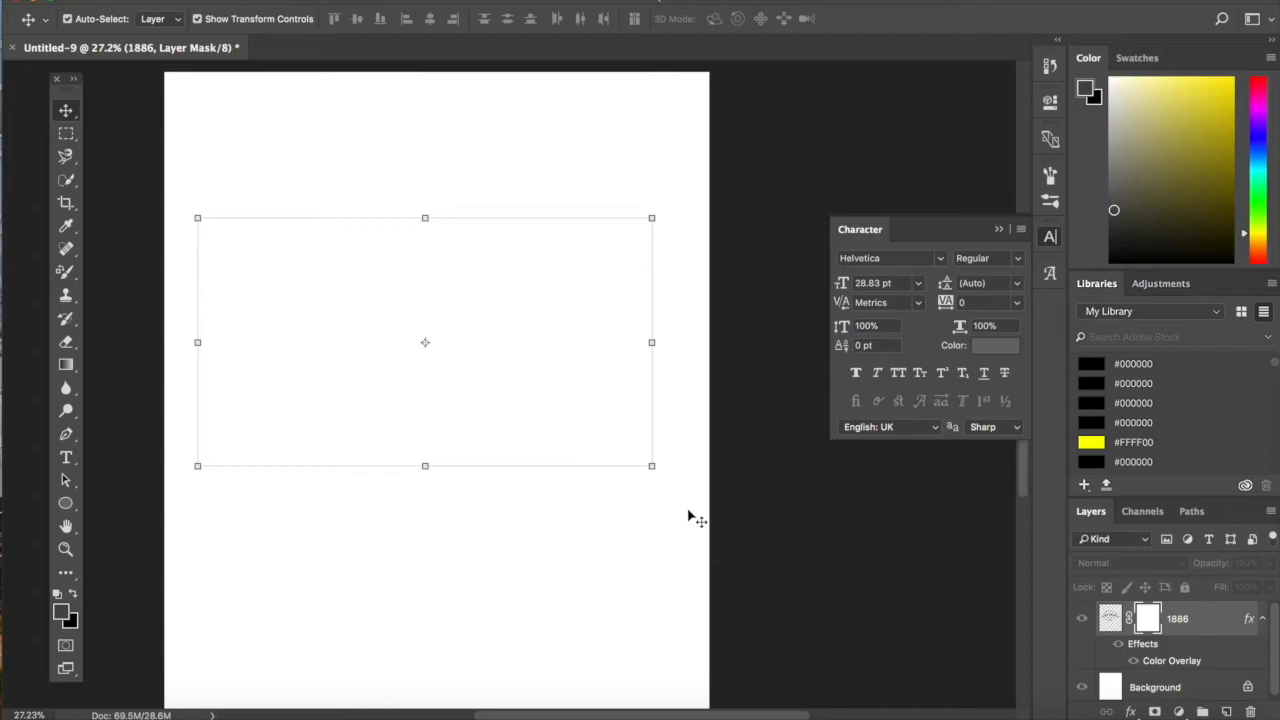
key(super+v)
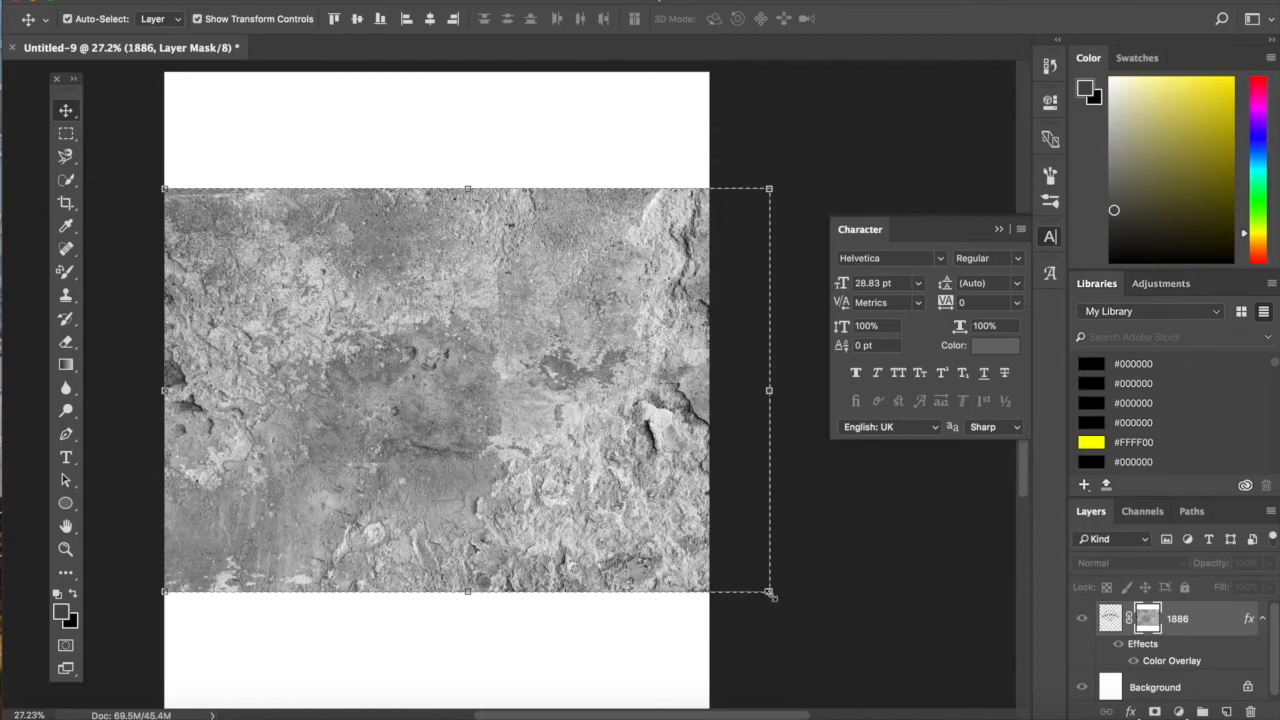
- Scale the texture in the mask to about 163% to cover the whole canvas, return to the artwork view and select the mask
drag(769, 594, 950, 715)
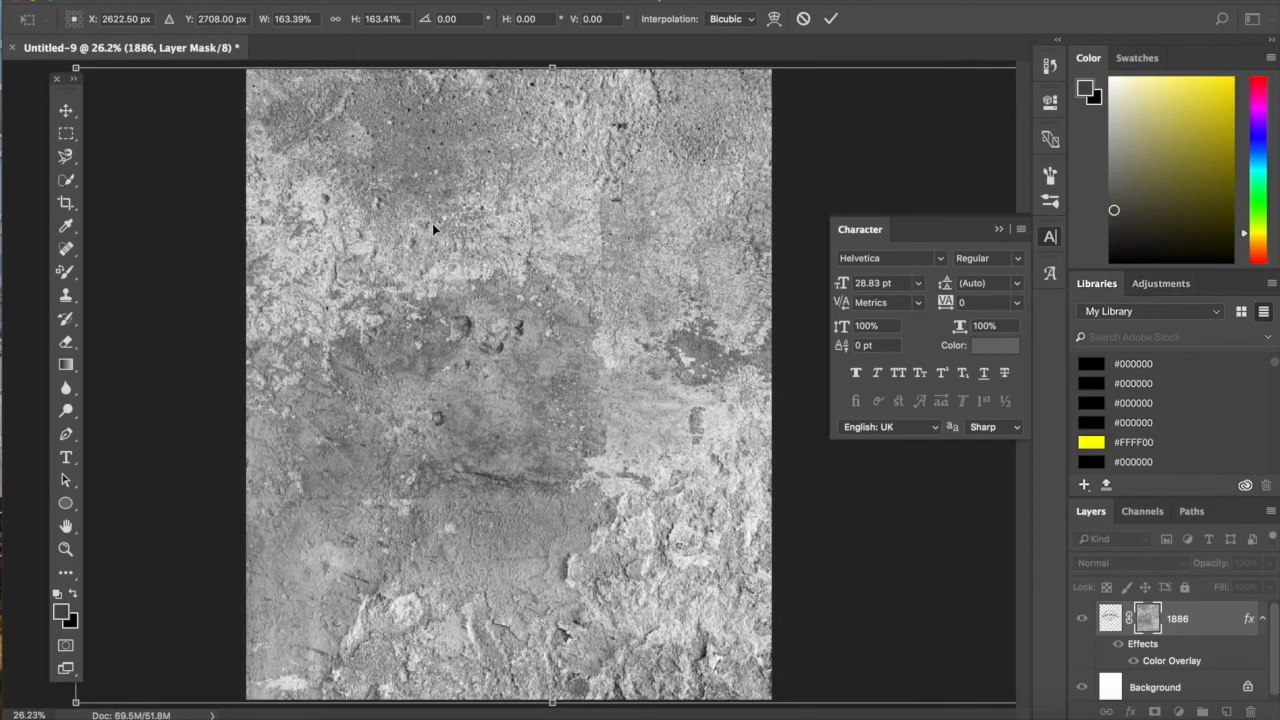
scroll(433, 225, down, 1)
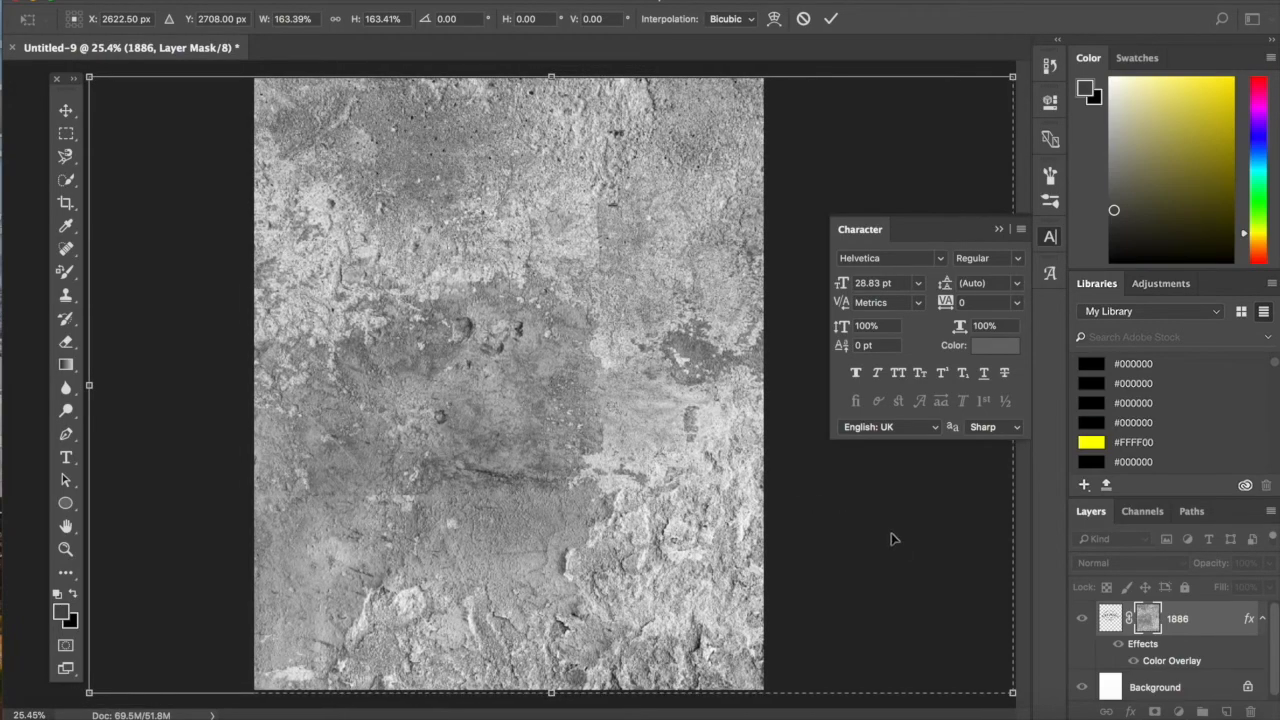
scroll(893, 539, down, 1)
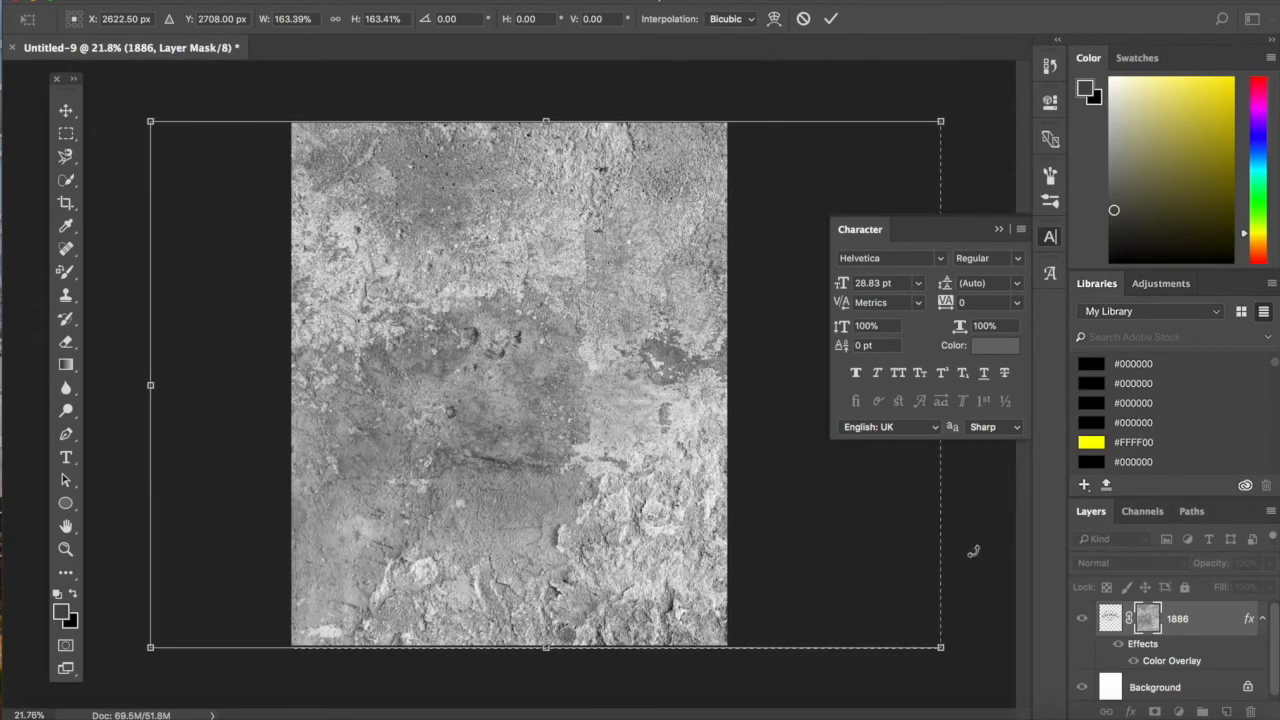
key(Return)
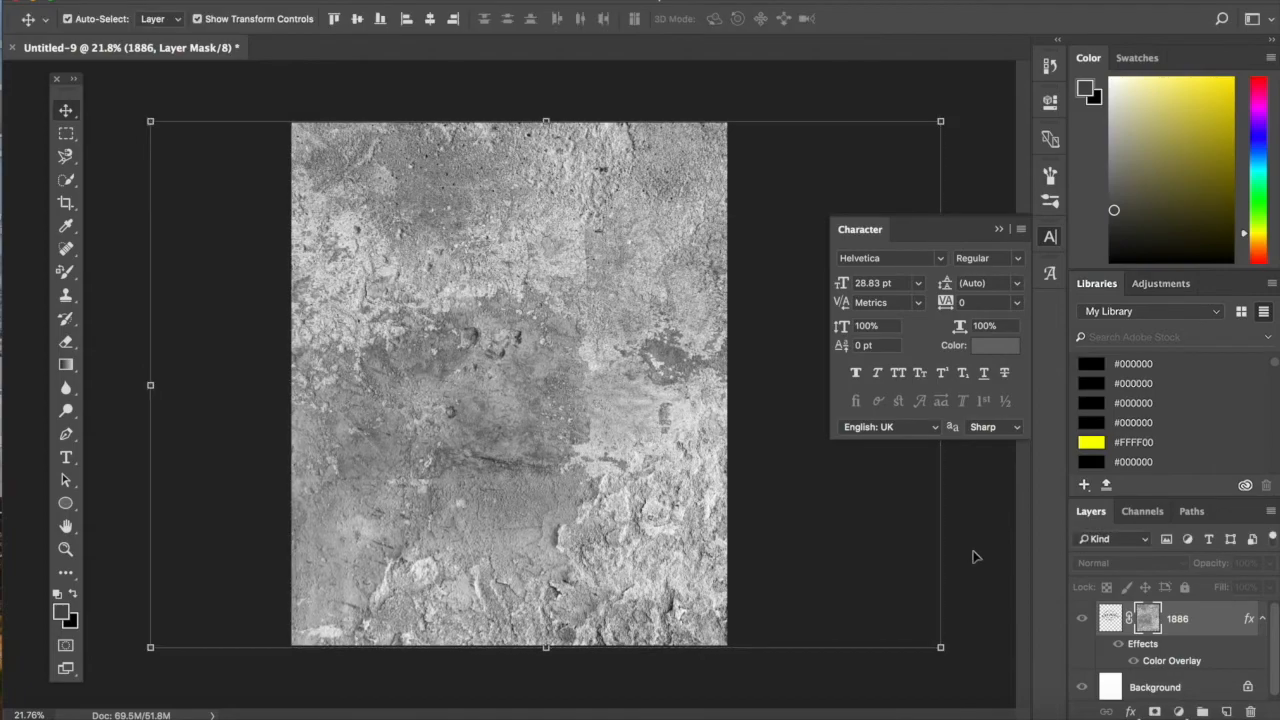
click(1112, 620)
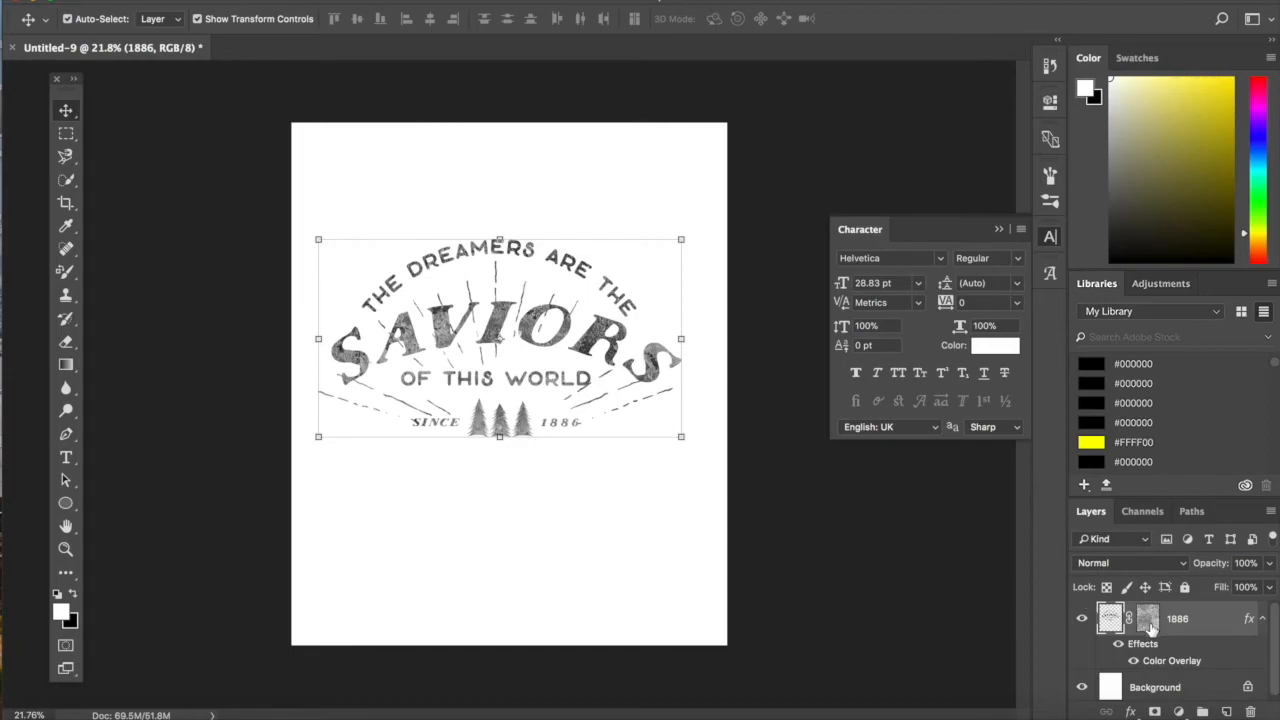
click(1148, 620)
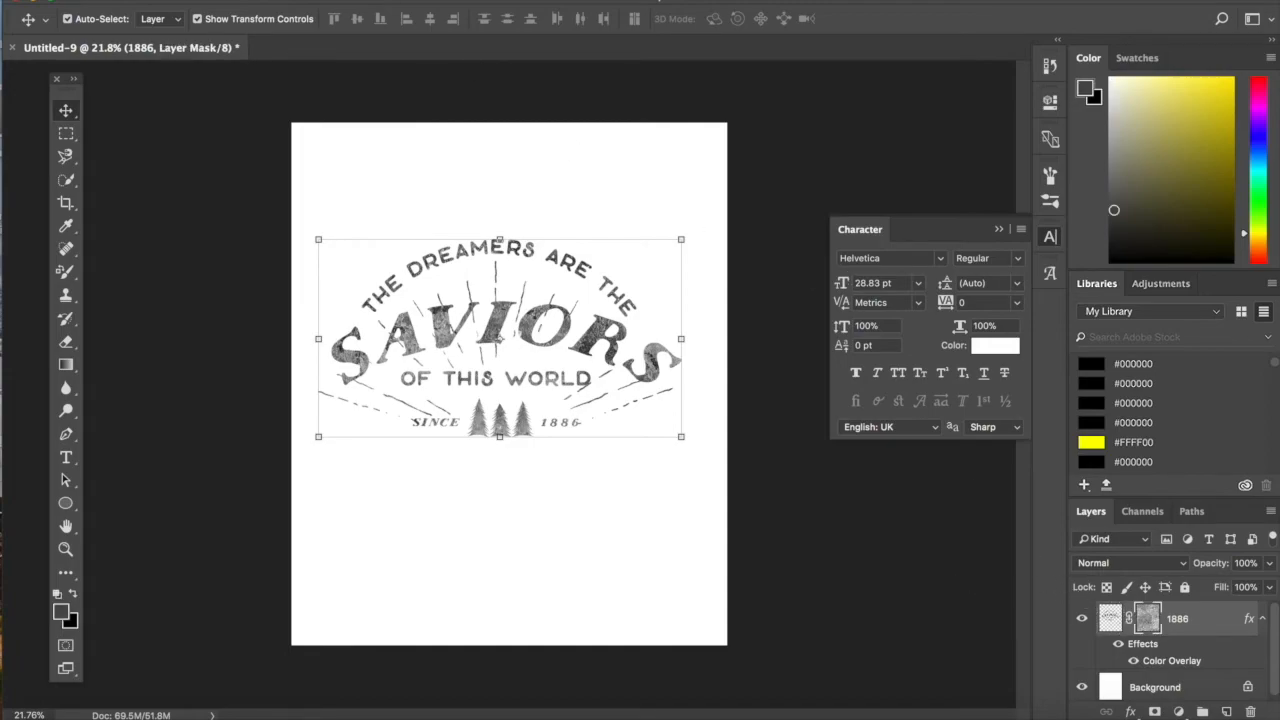
- Brighten the layer mask's texture with a Curves adjustment, raising the curve at input 158 to an output of about 239
click(238, 1)
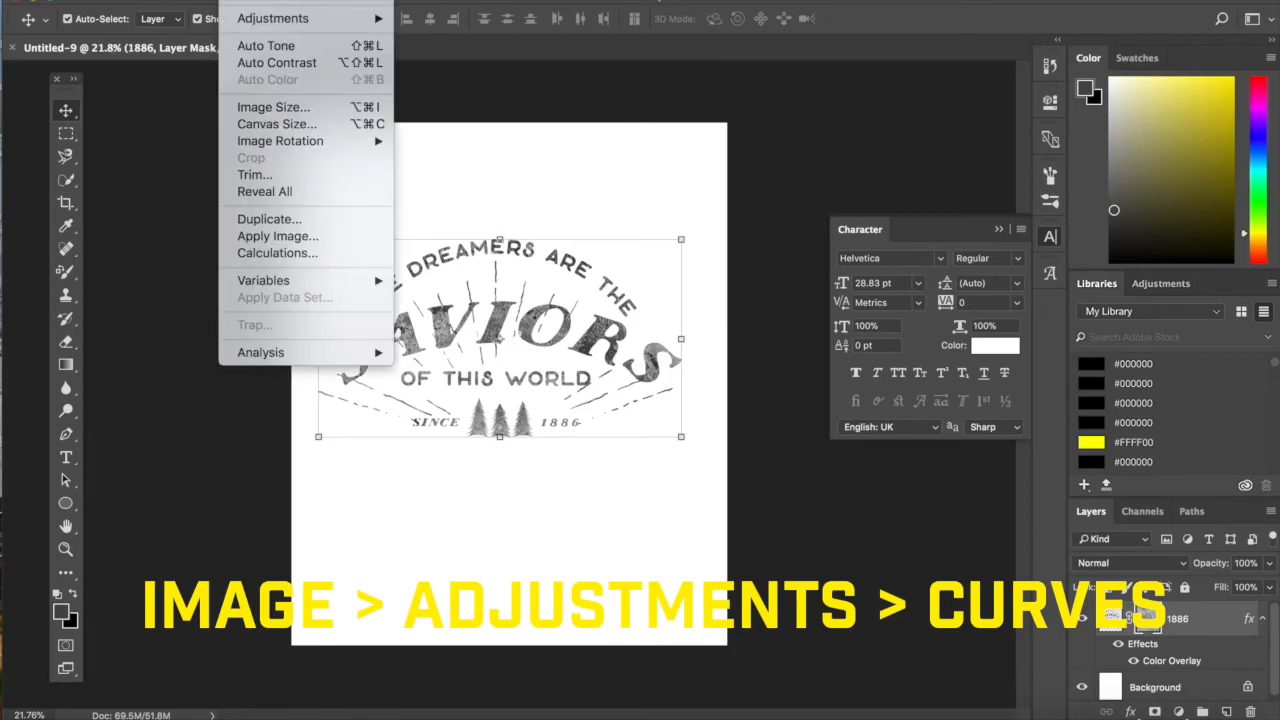
mouse_move(271, 16)
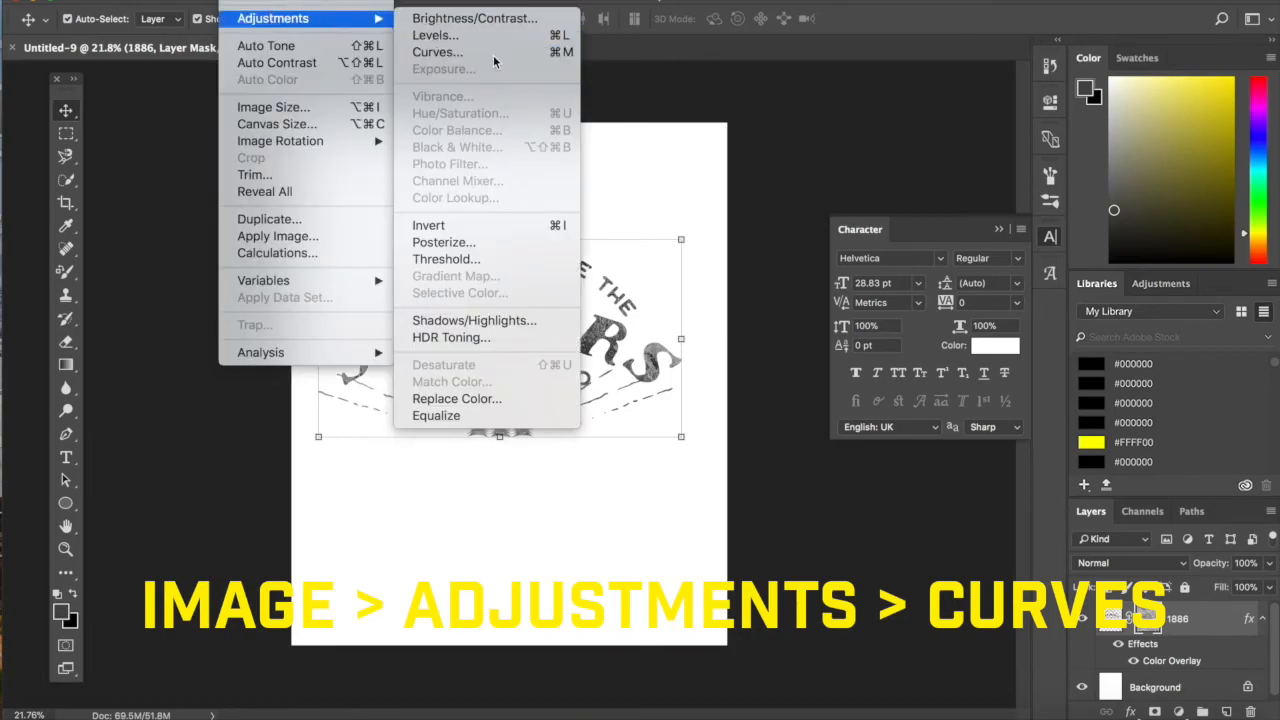
click(490, 52)
drag(720, 365, 712, 329)
drag(705, 313, 699, 284)
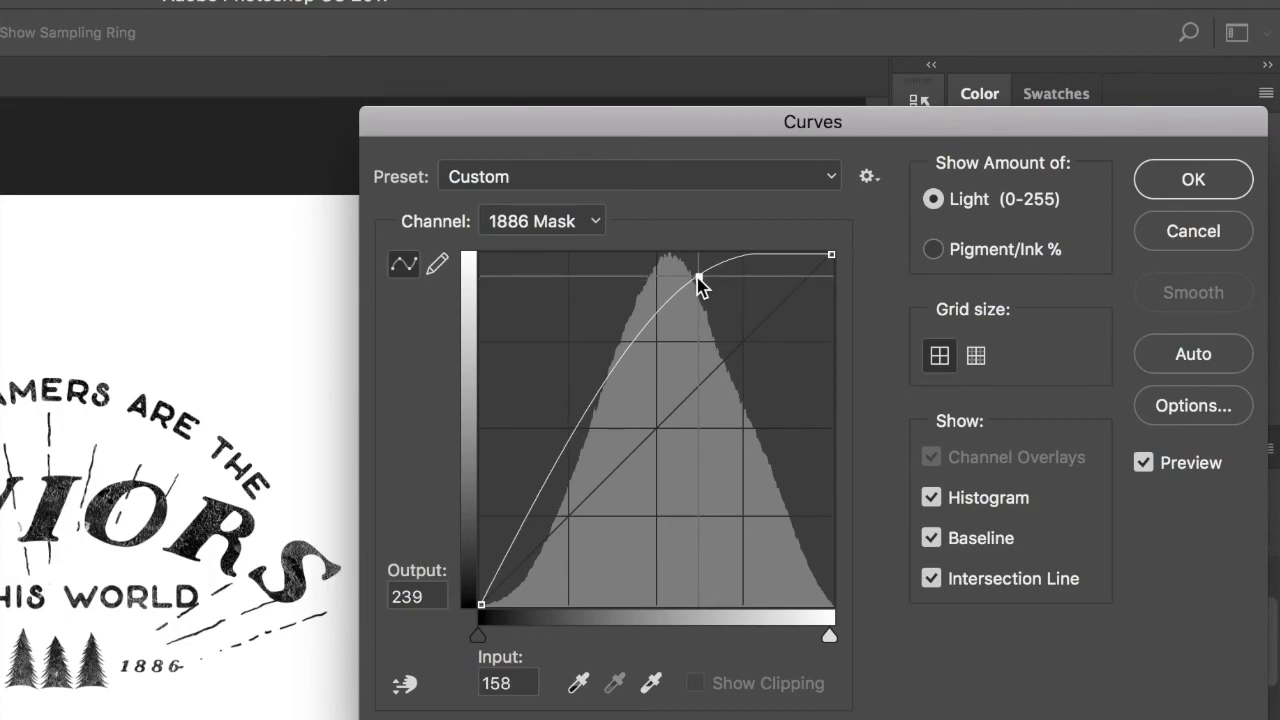
click(1193, 185)
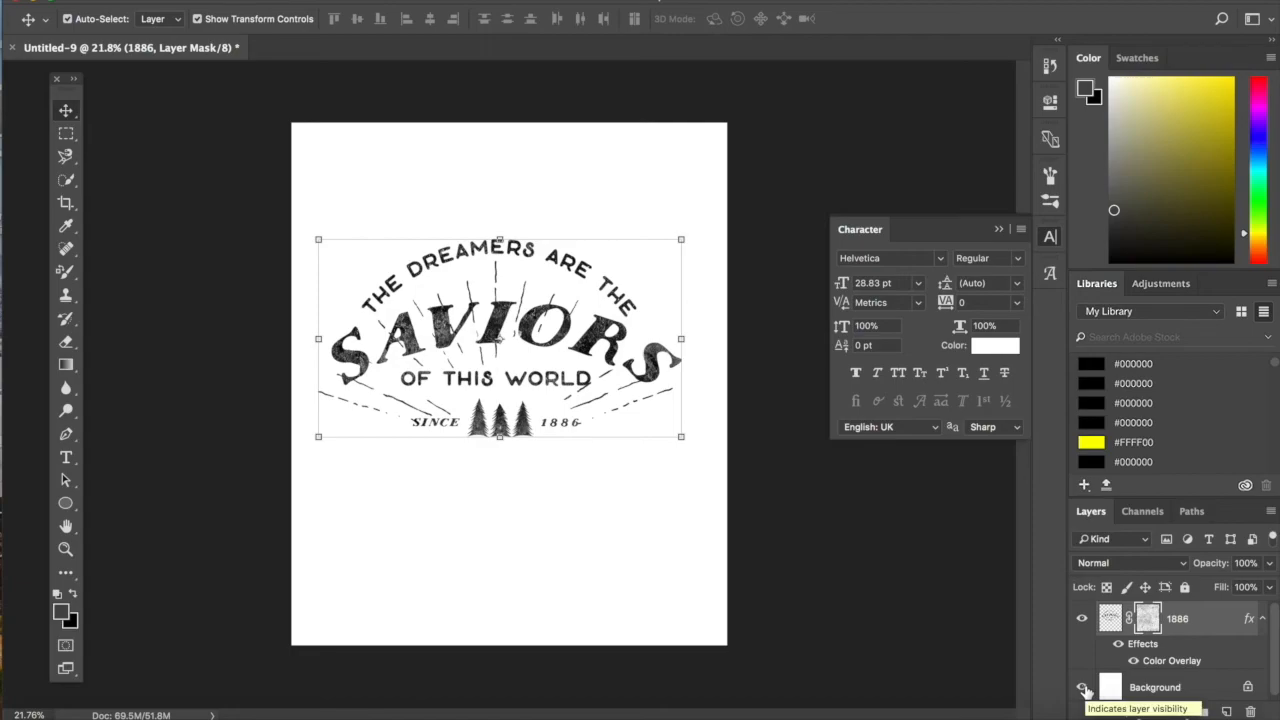
- Hide the white Background layer and scale the masked artwork up to about 118% so it nearly spans the canvas width
click(1082, 688)
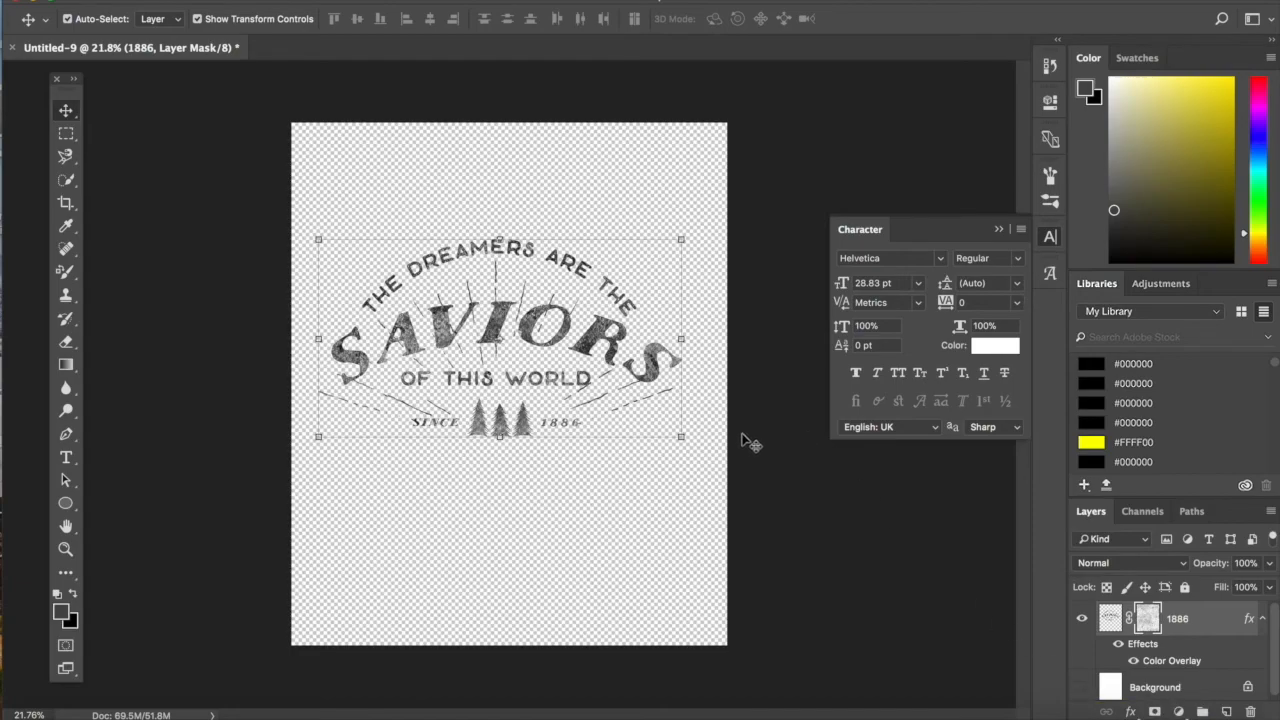
click(682, 438)
drag(684, 440, 719, 462)
drag(318, 239, 291, 225)
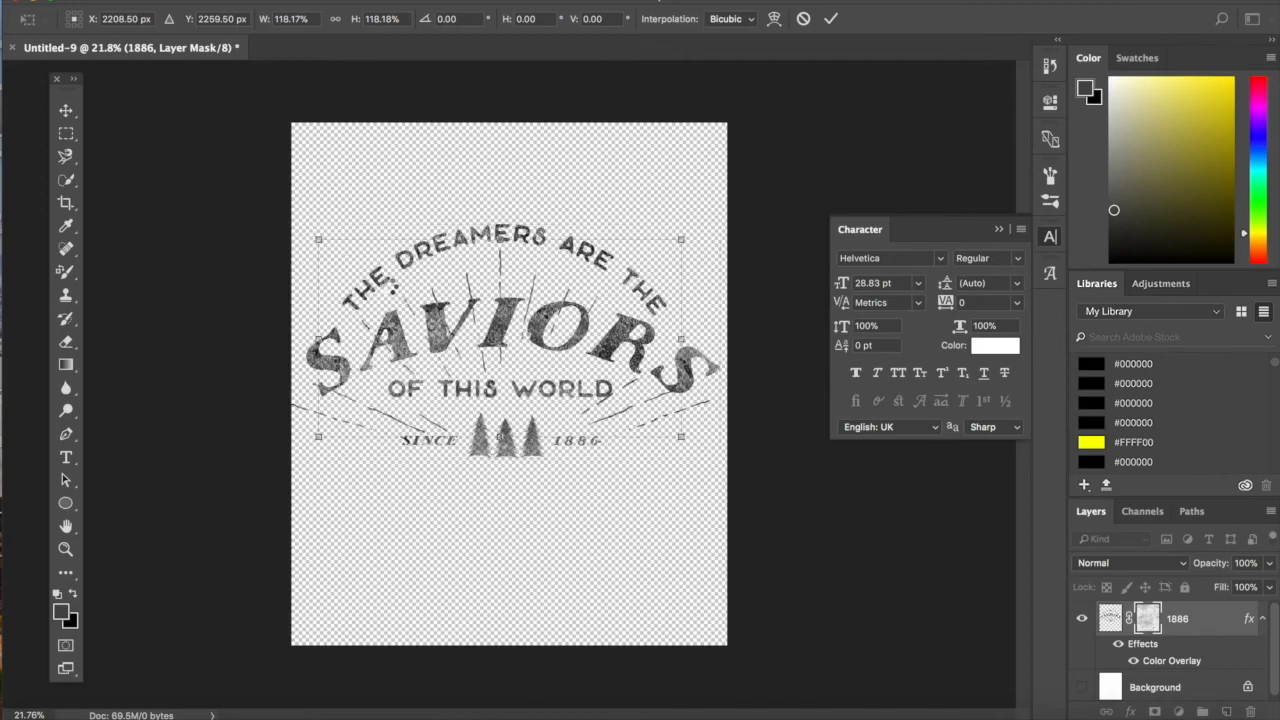
key(Return)
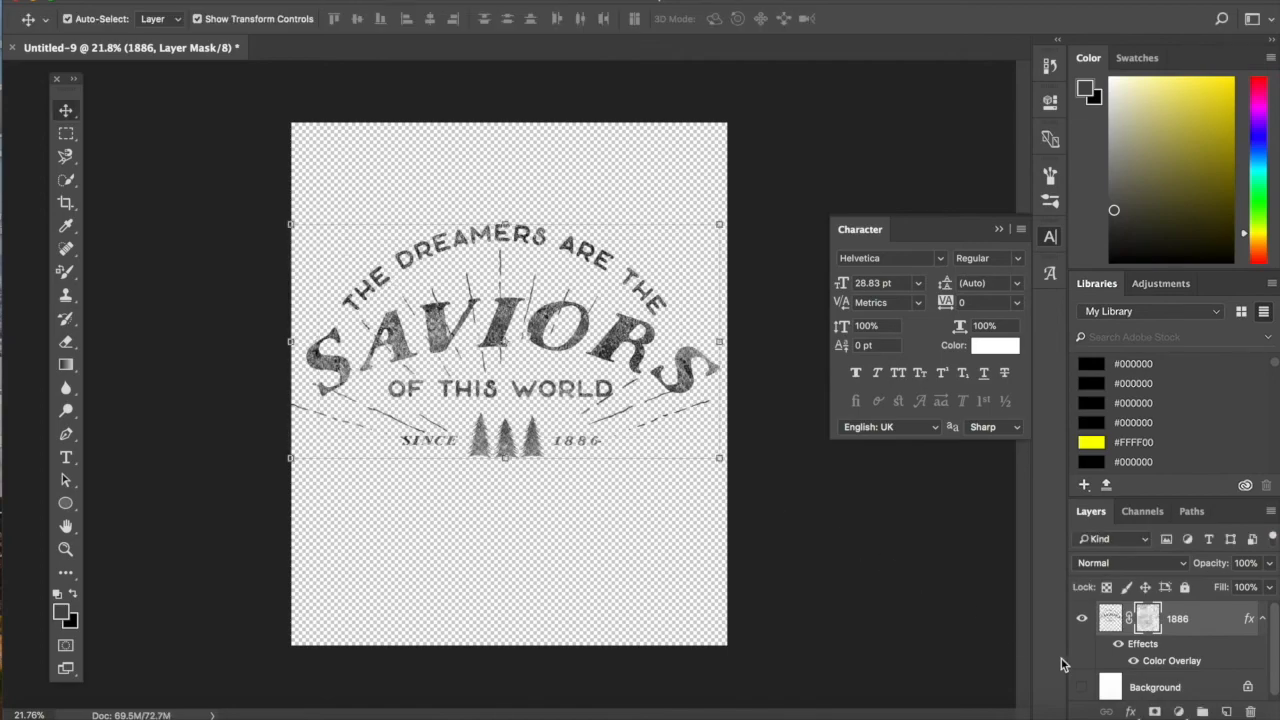